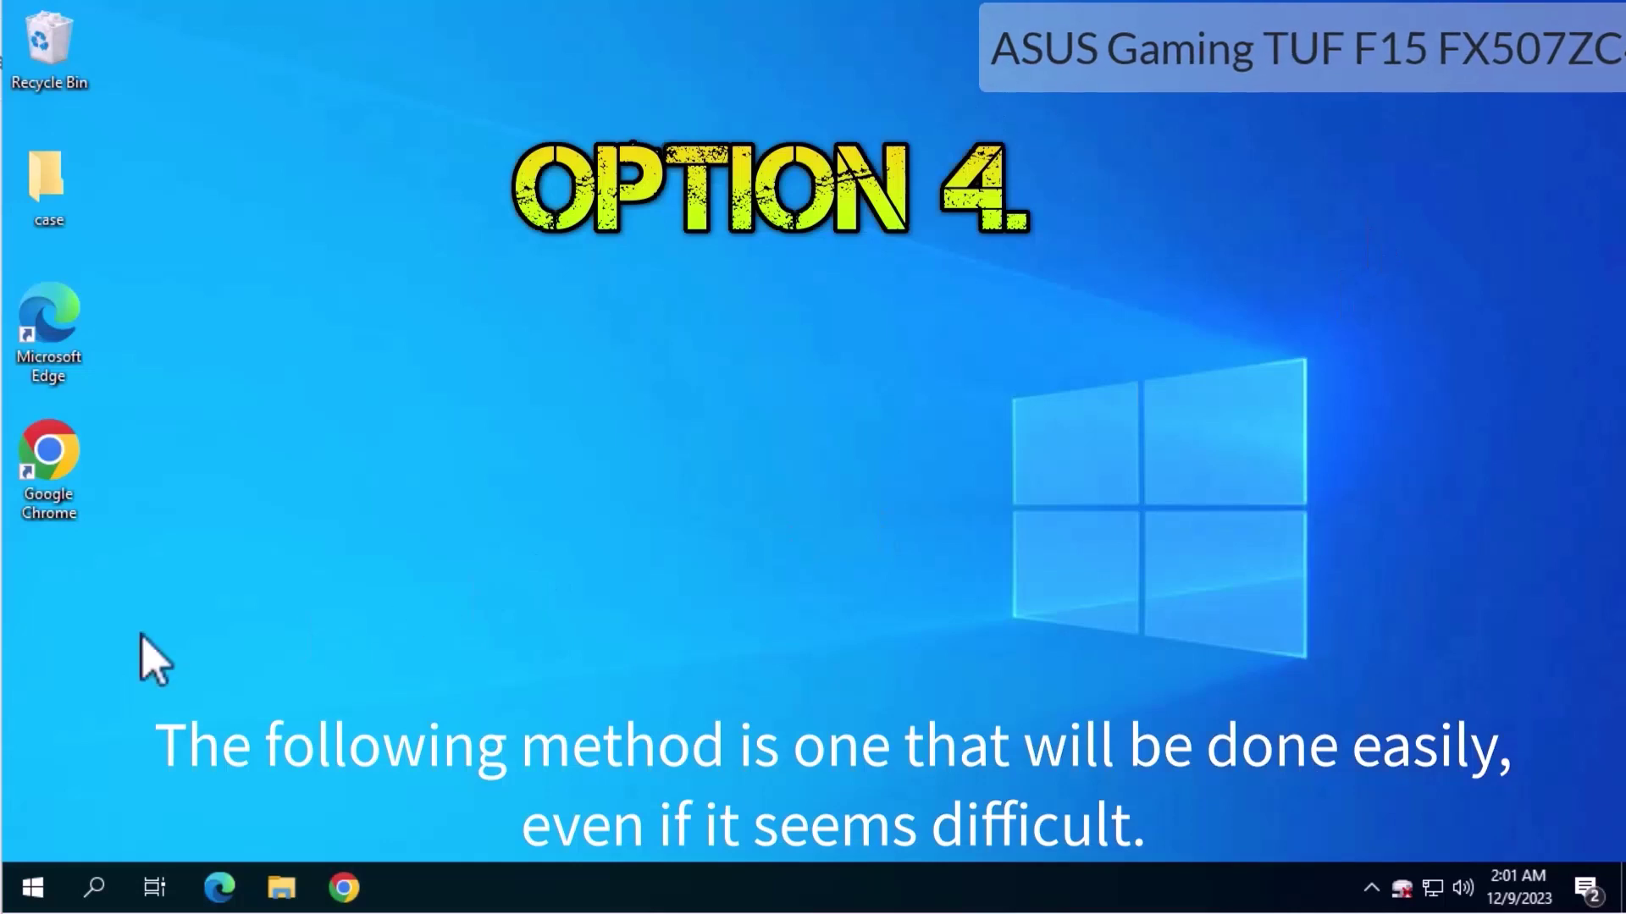
# Step: Shift-restart the laptop from the Start menu's Power options to reach the recovery startup screen
pyautogui.click(33, 886)
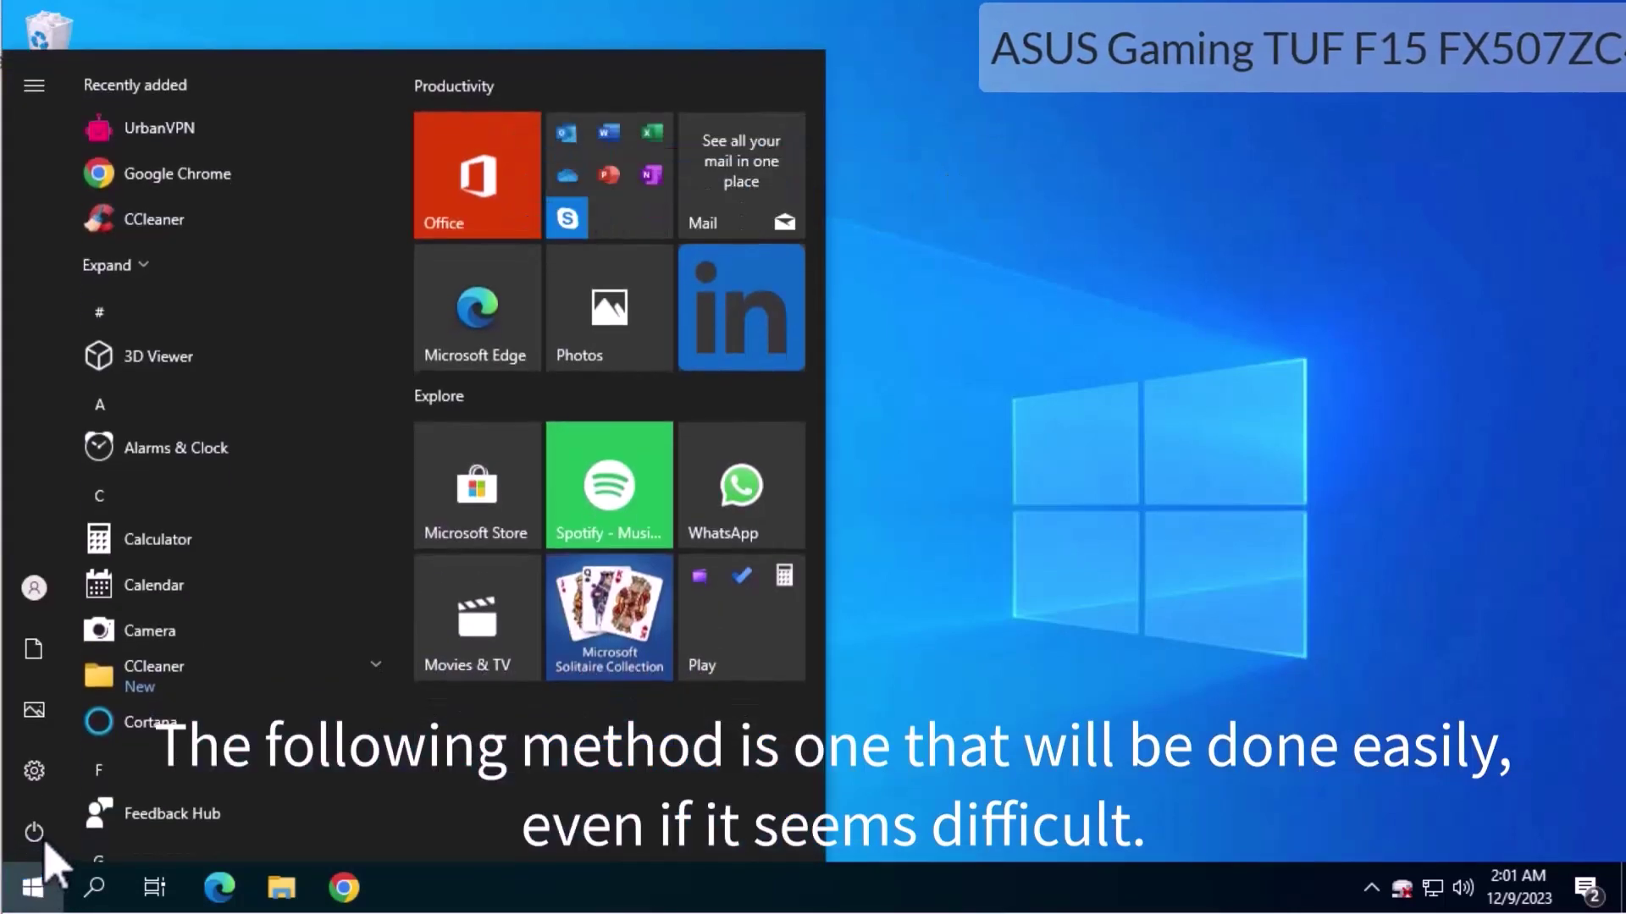
pyautogui.moveTo(41, 841)
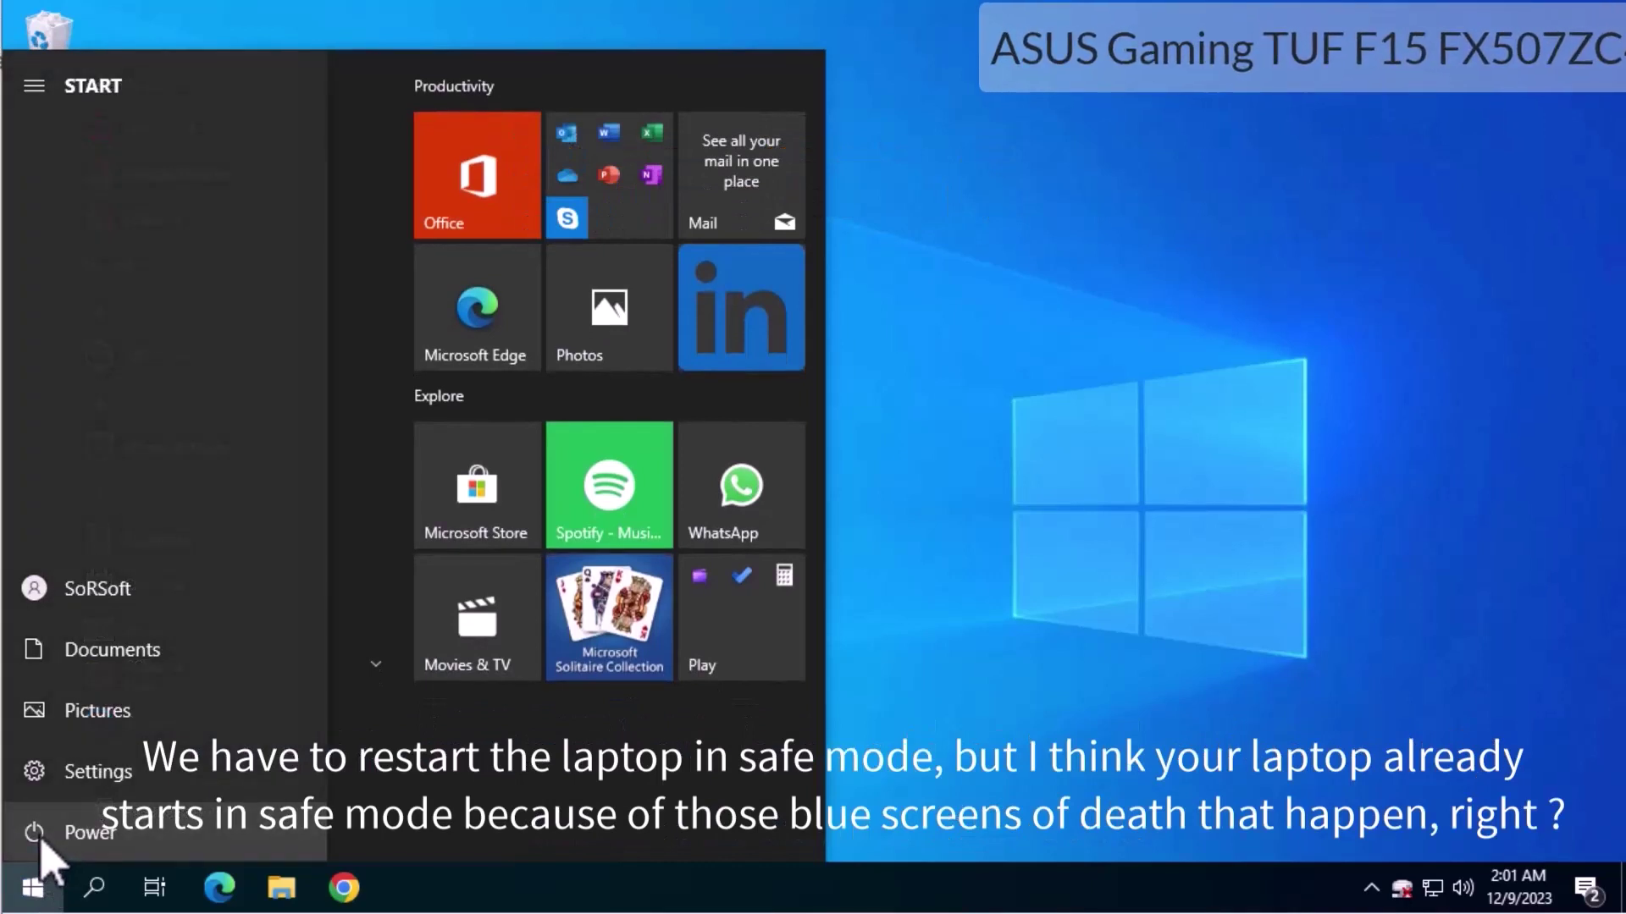
pyautogui.click(40, 841)
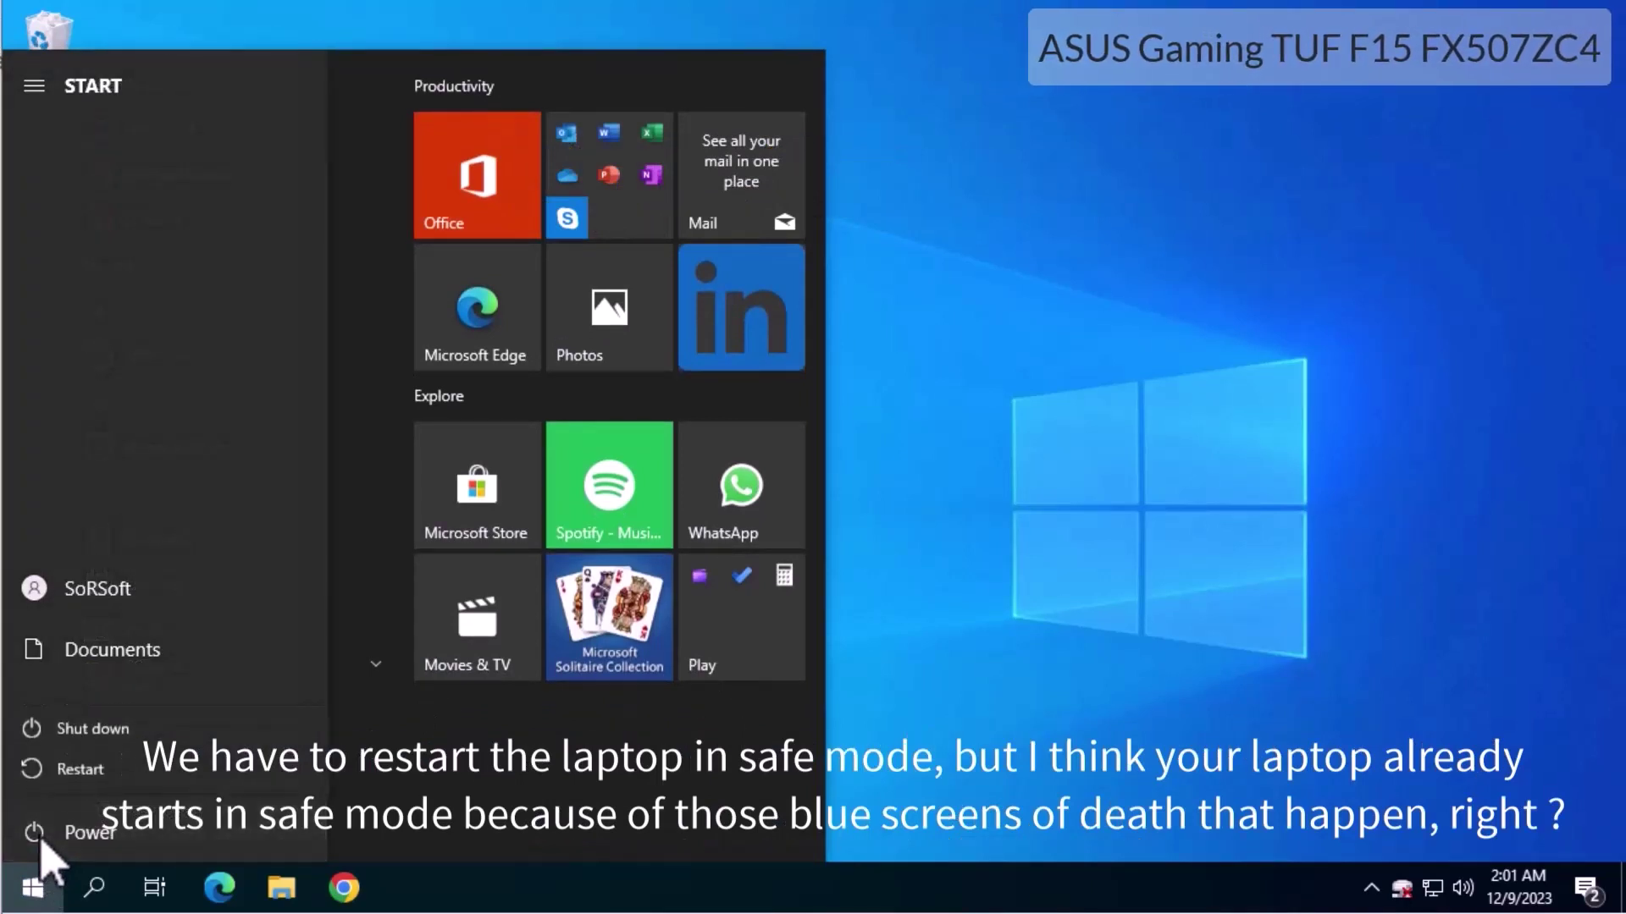
pyautogui.click(113, 772)
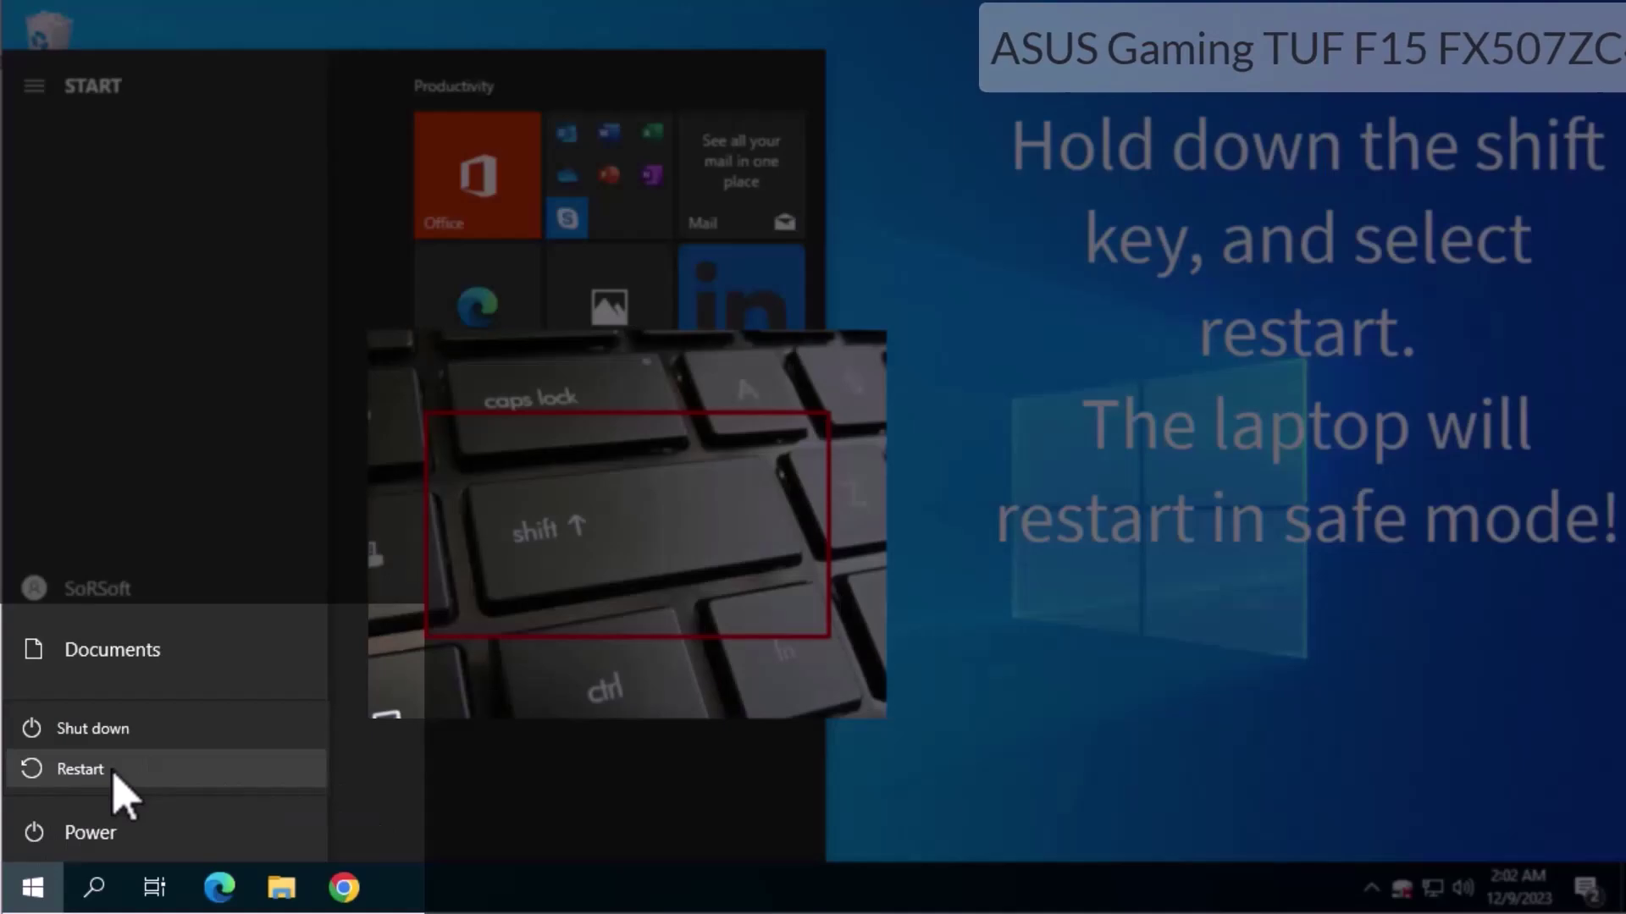
pyautogui.keyDown('shift'); pyautogui.click(114, 771); pyautogui.keyUp('shift')
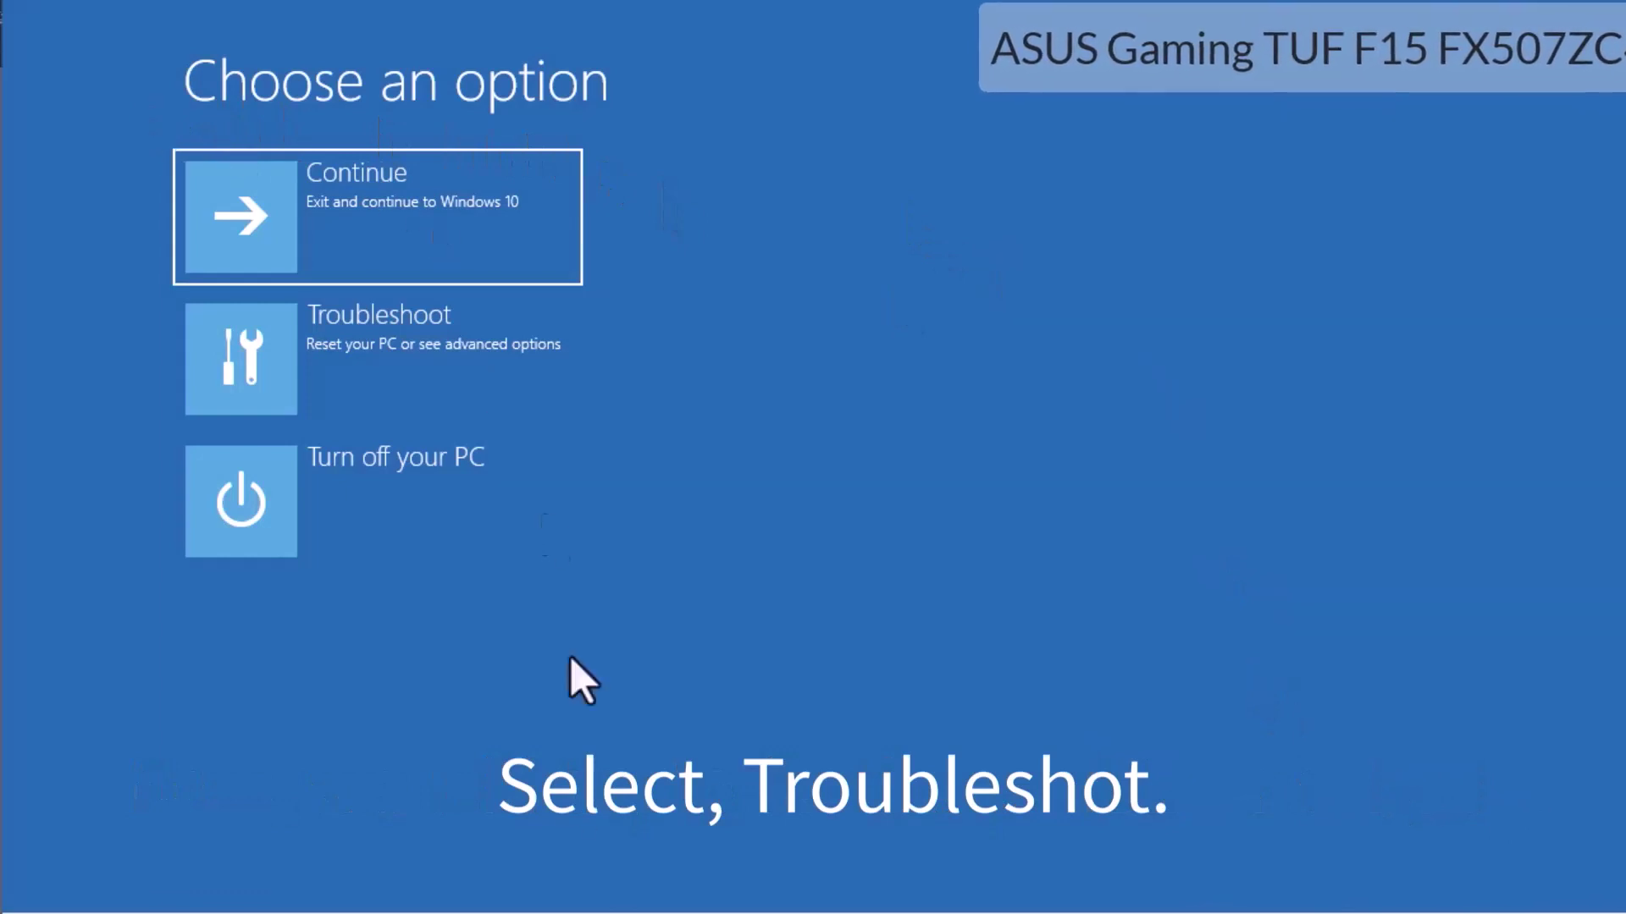
# Step: Go to Troubleshoot, then Advanced options in the recovery environment
pyautogui.click(428, 360)
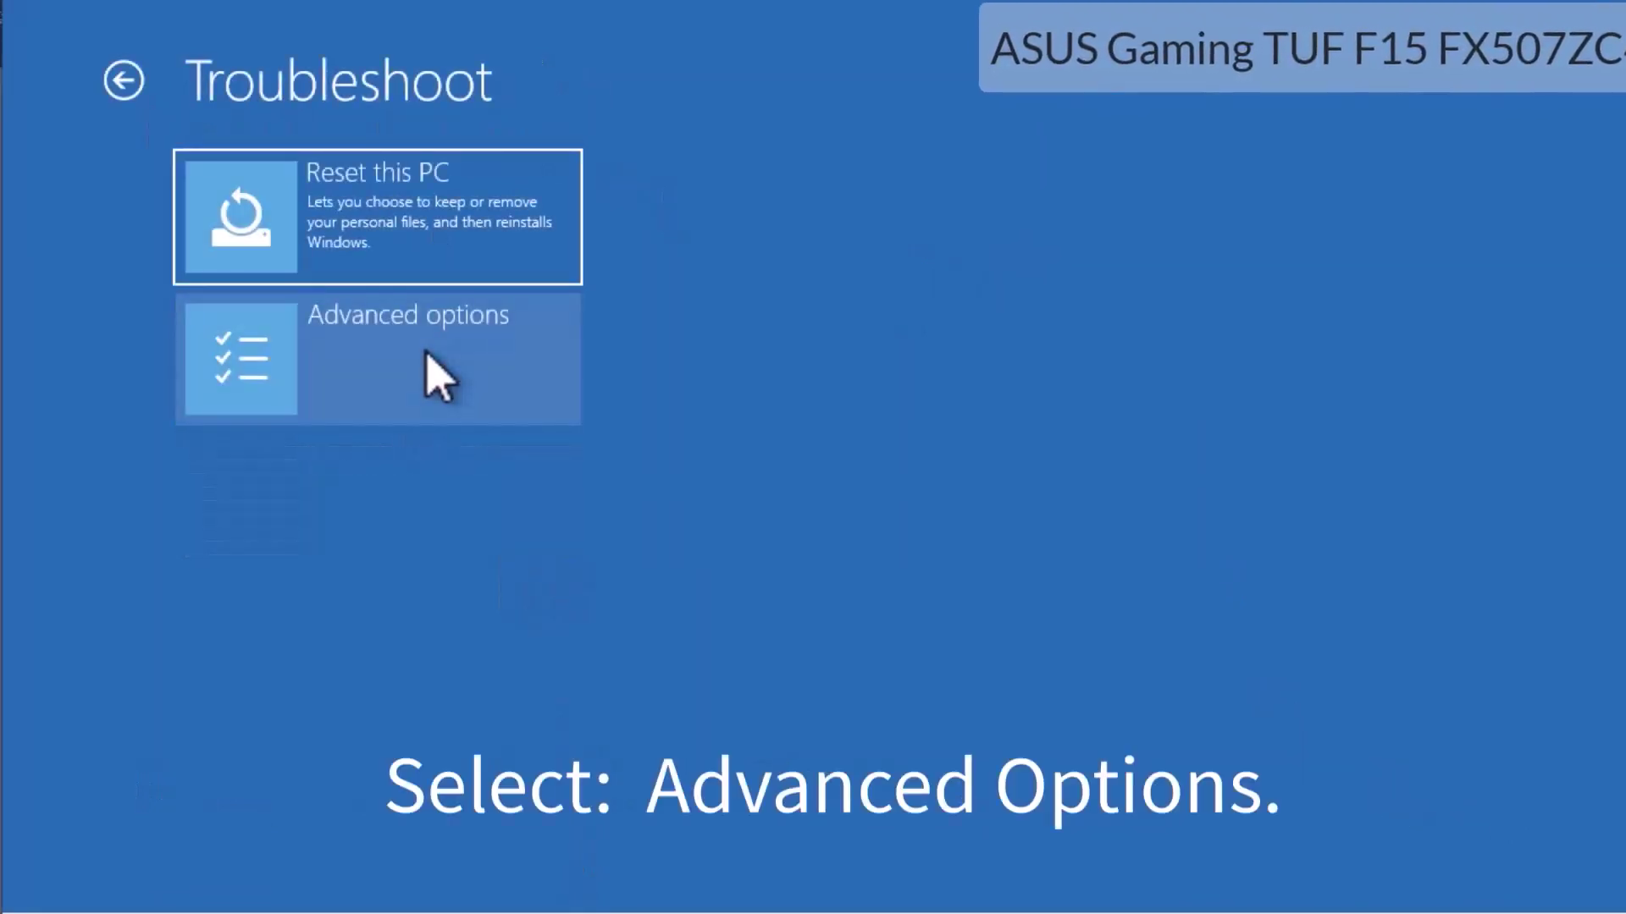
pyautogui.click(239, 366)
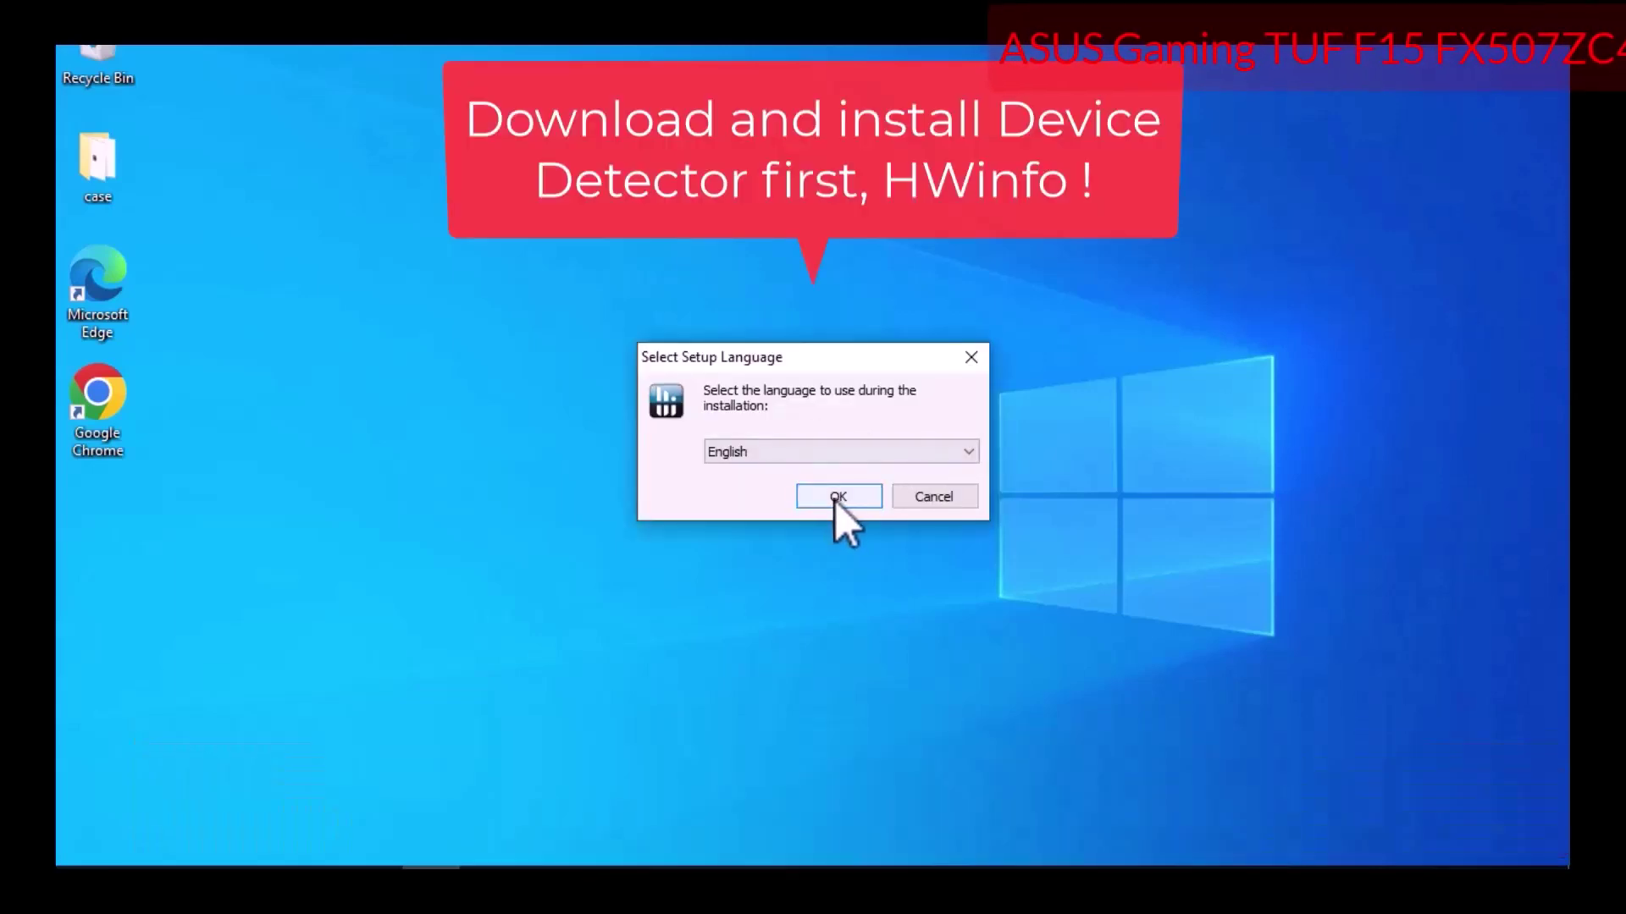
# Step: Install HWiNFO64 with the default setup options and start its system scan
pyautogui.click(834, 498)
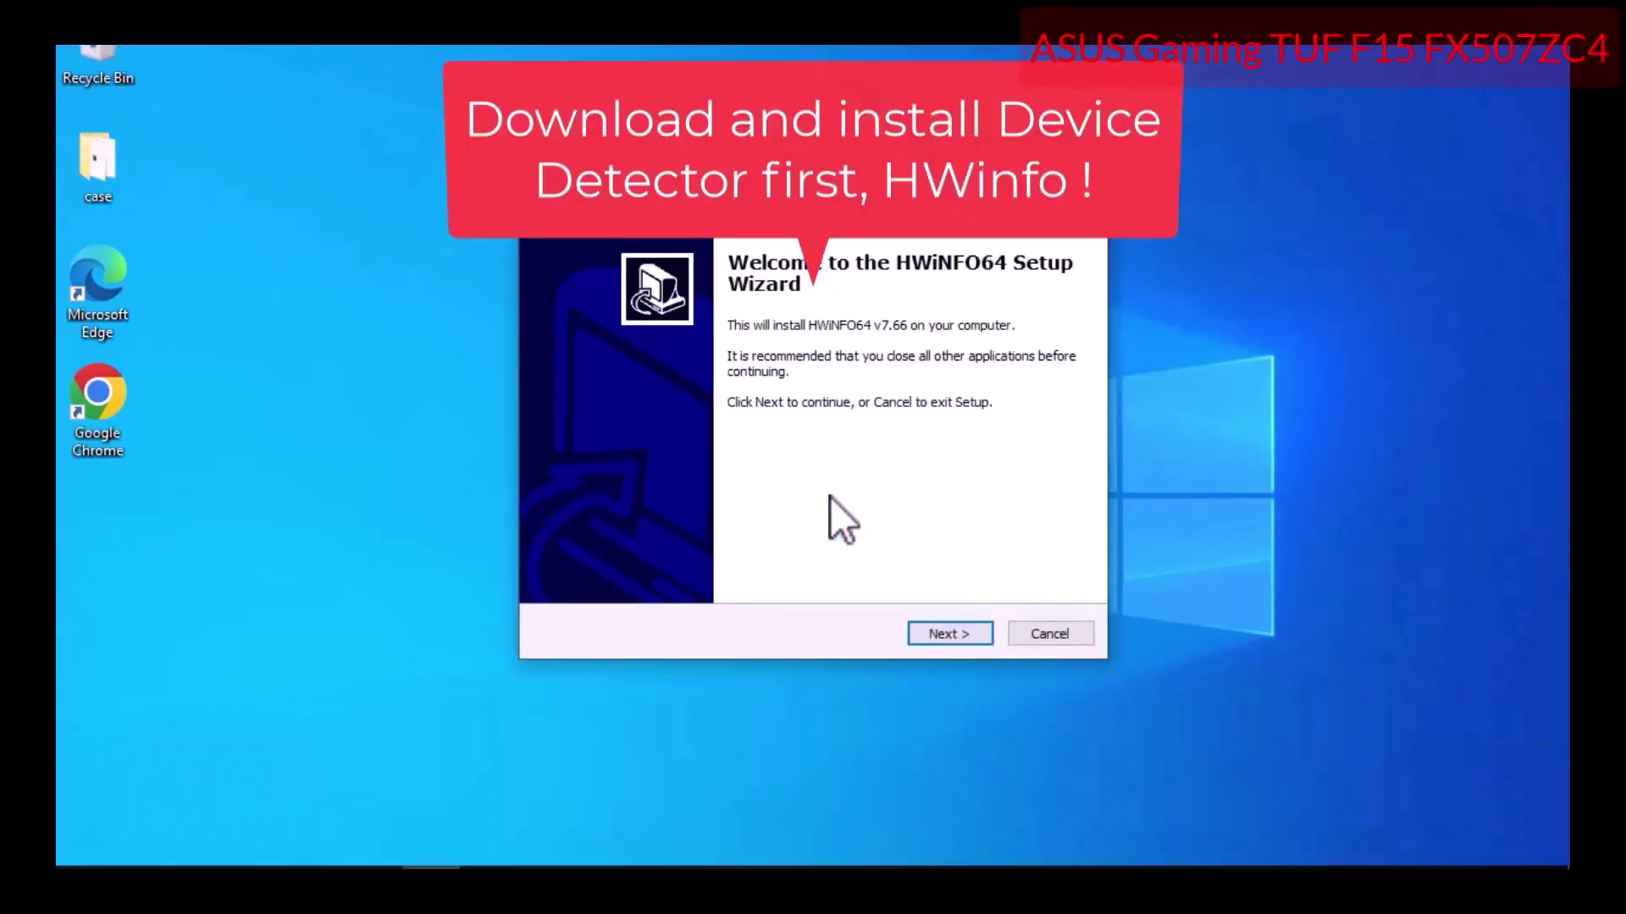
pyautogui.press('Return')
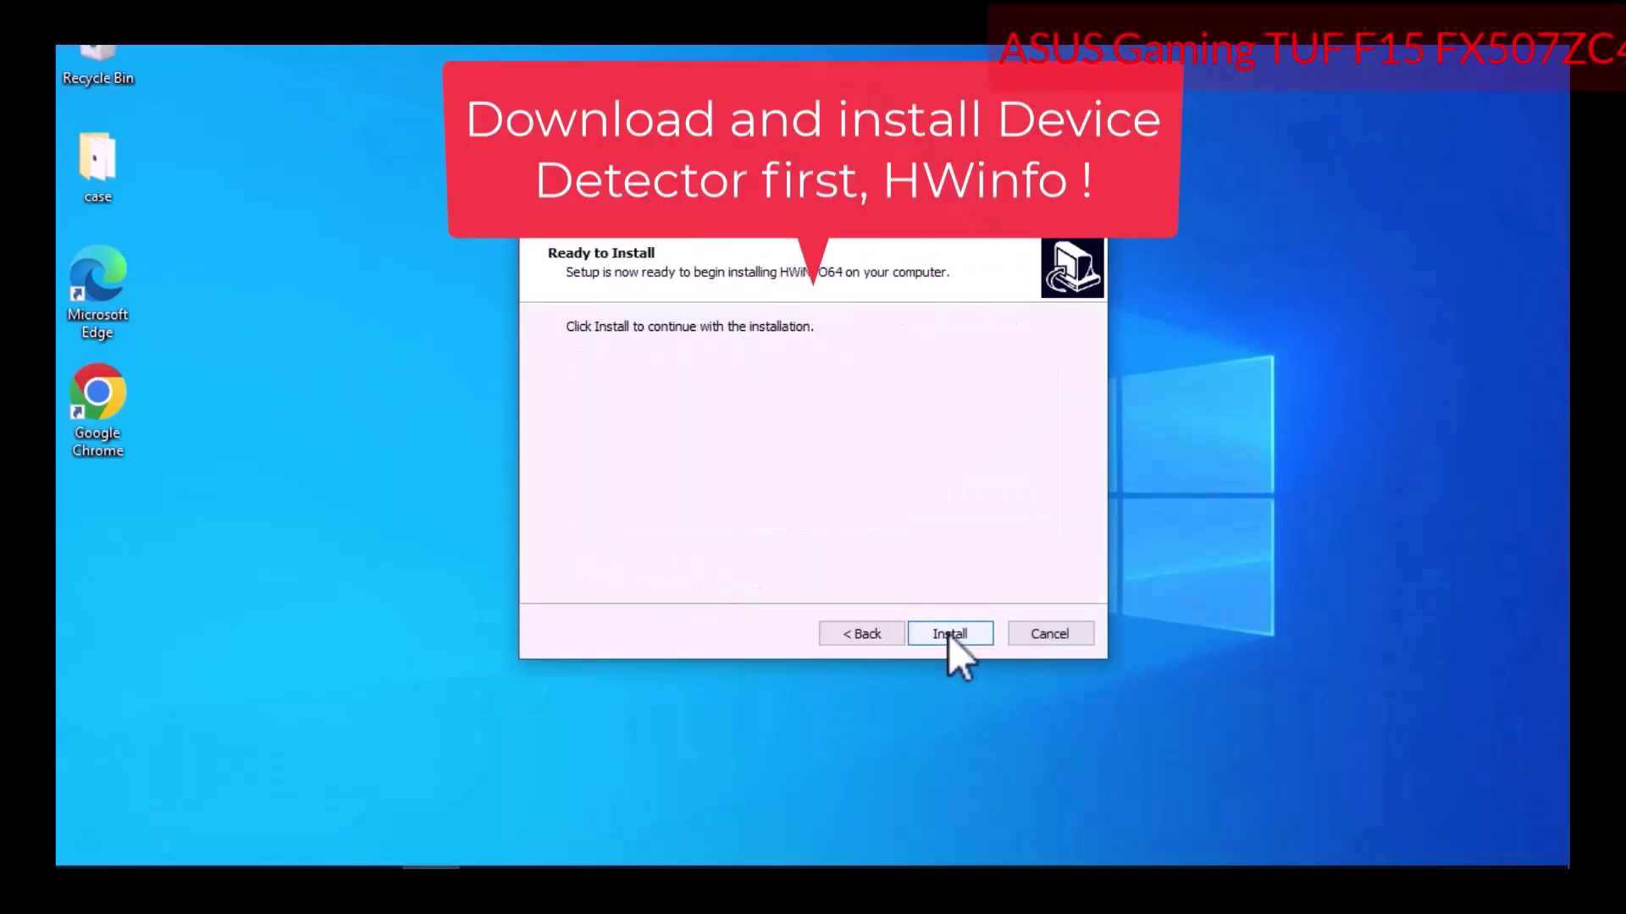
pyautogui.click(948, 634)
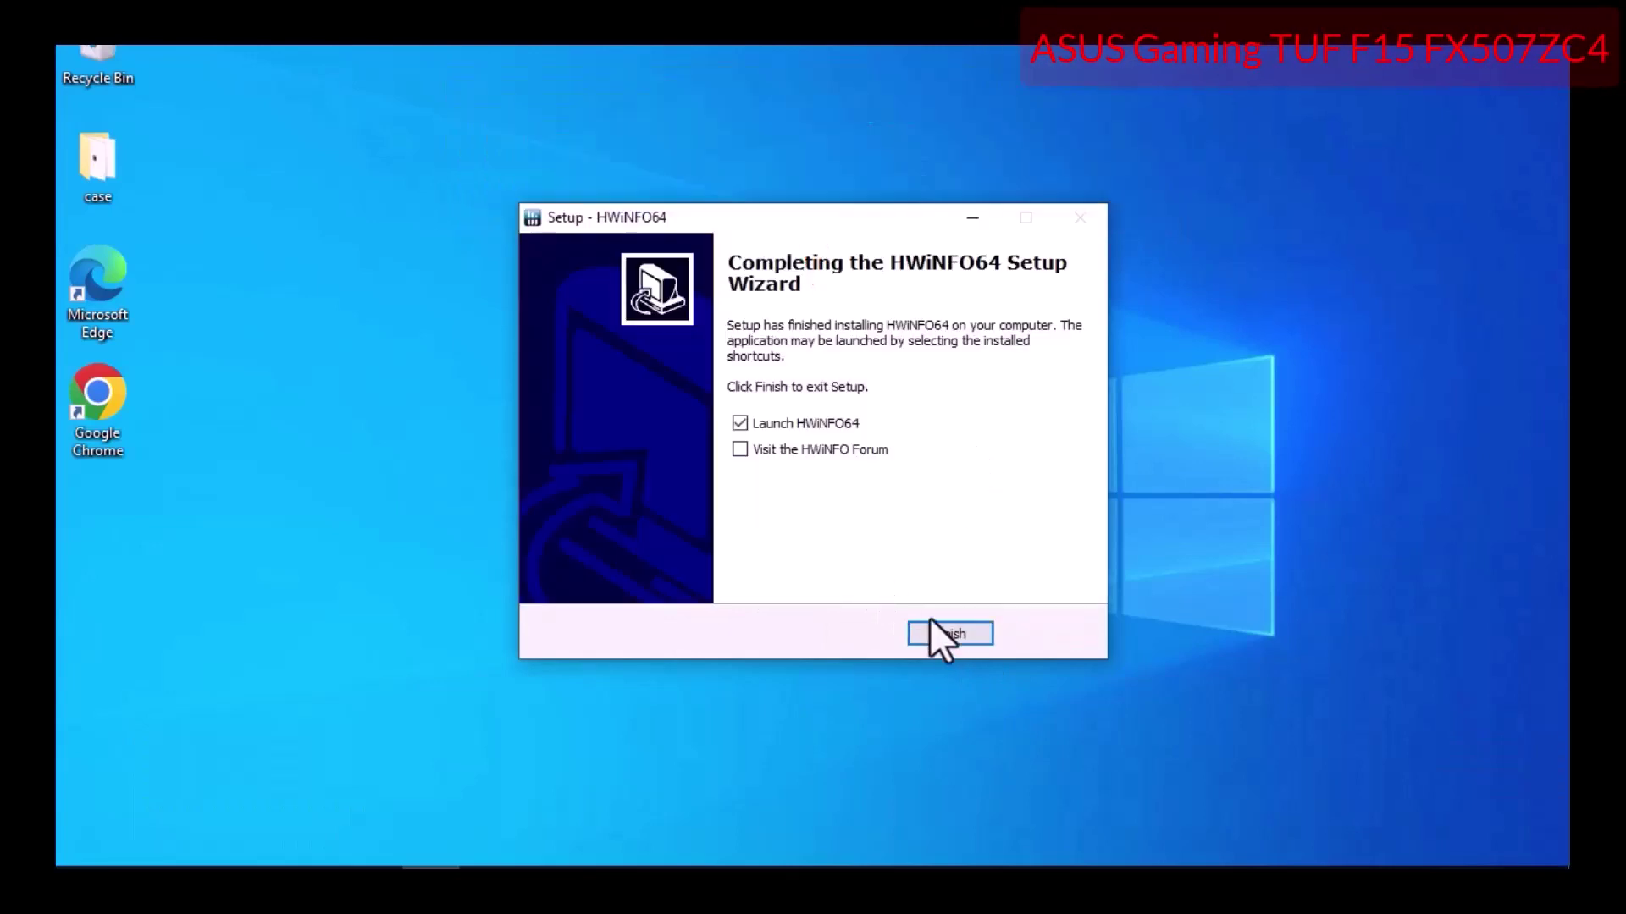
pyautogui.click(932, 637)
pyautogui.click(820, 598)
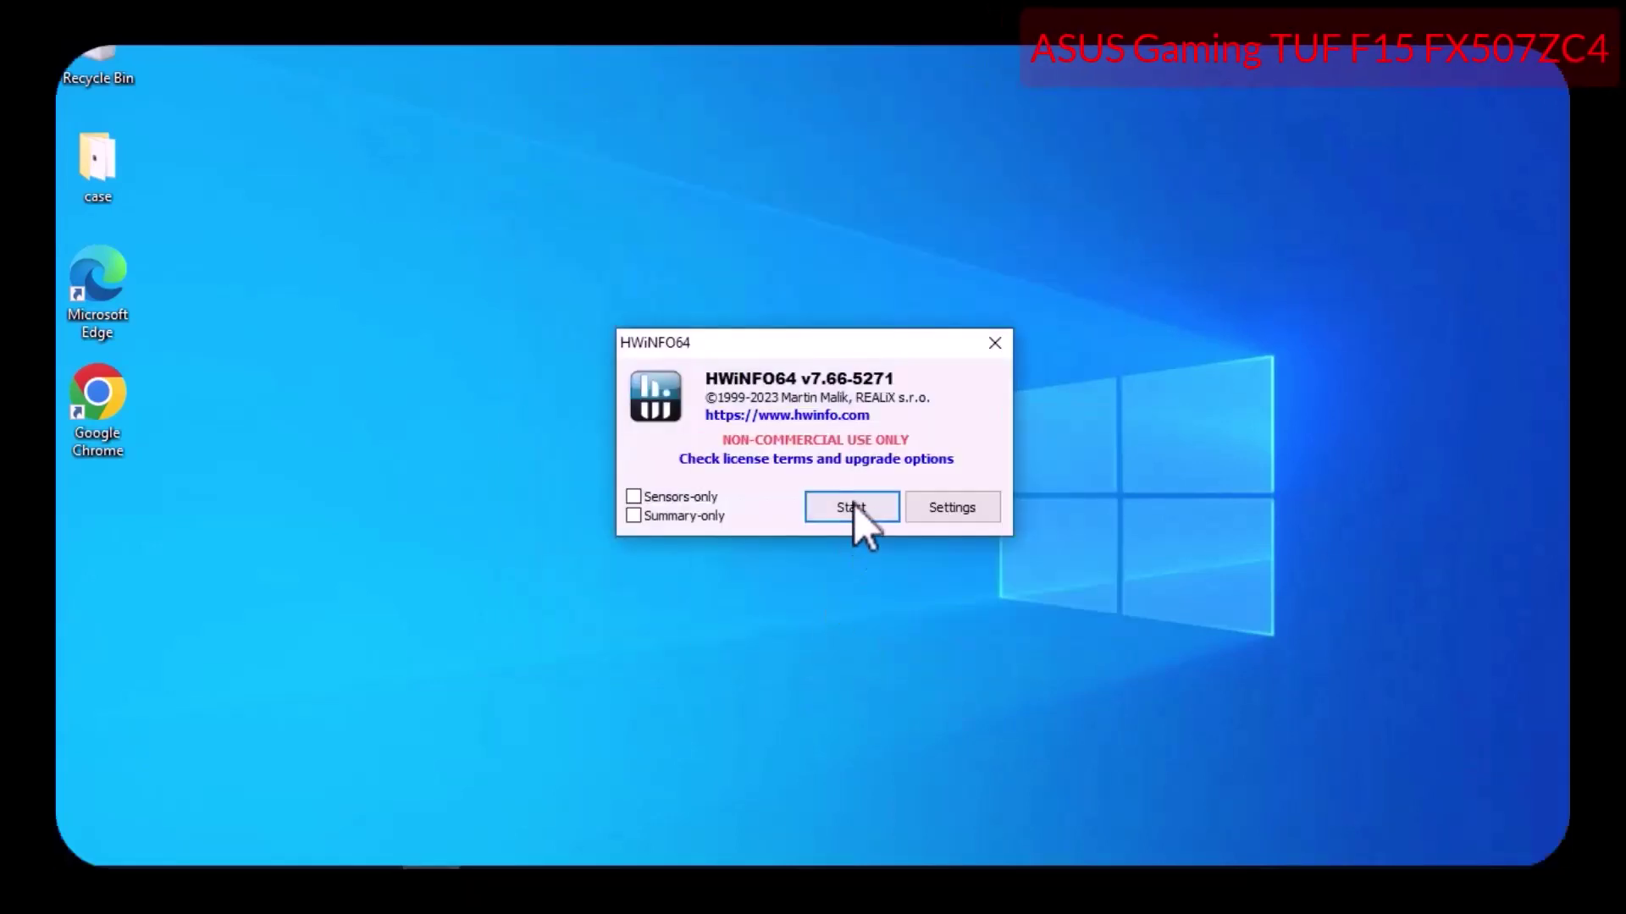
pyautogui.click(853, 506)
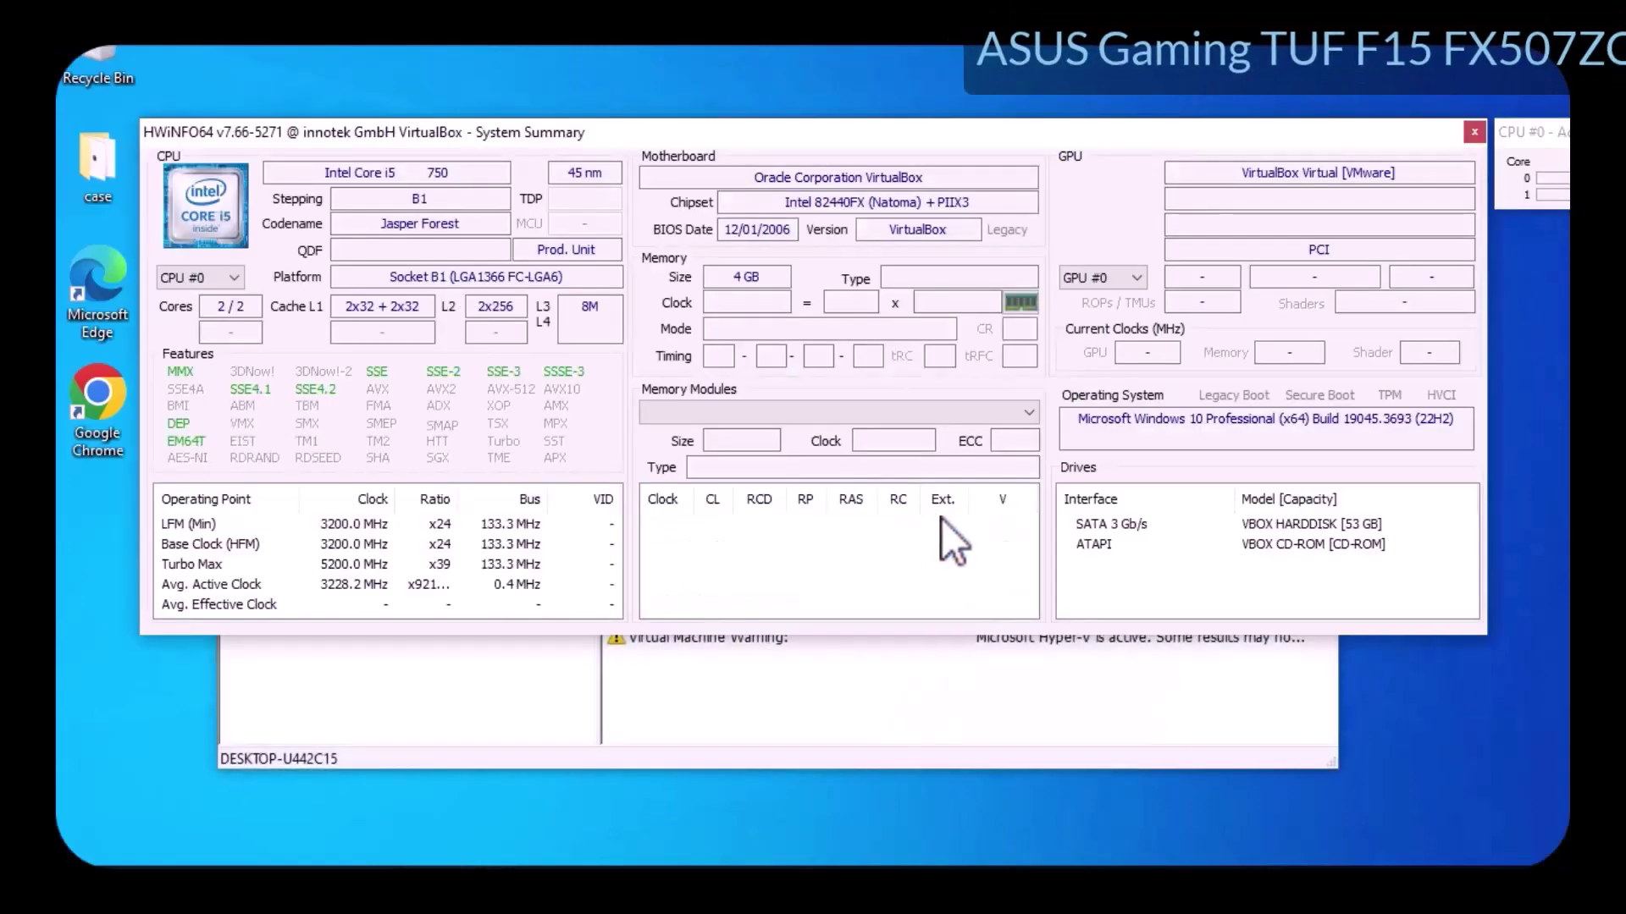
# Step: Dismiss the summary and update notices and show the NVIDIA GeForce GT 540M adapter details
pyautogui.click(1474, 132)
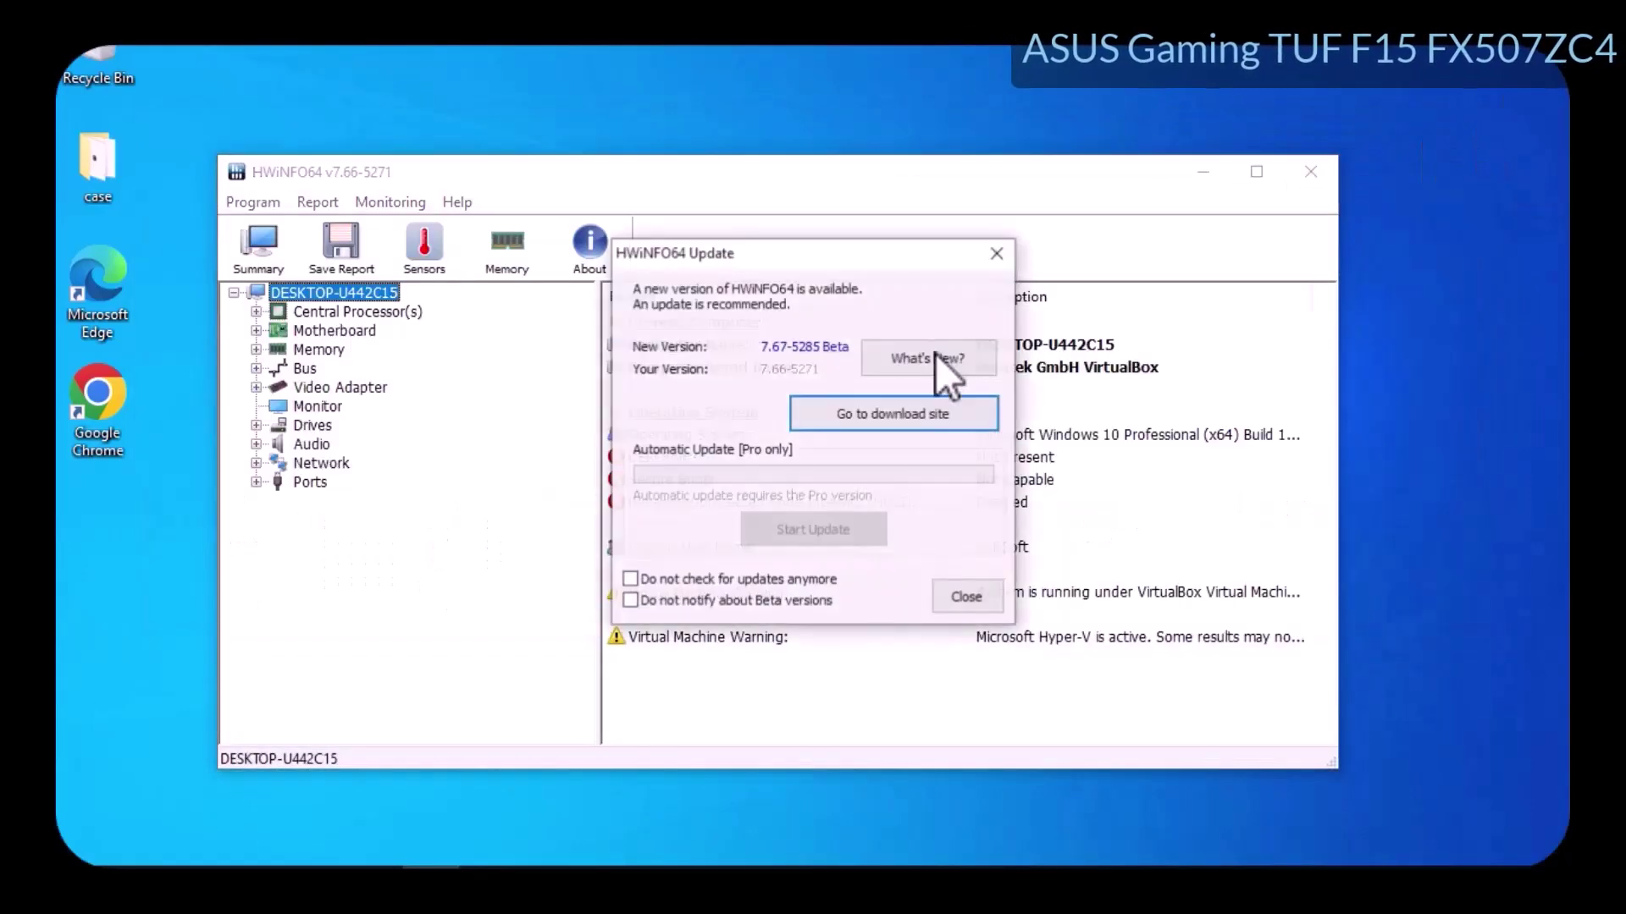
pyautogui.click(962, 595)
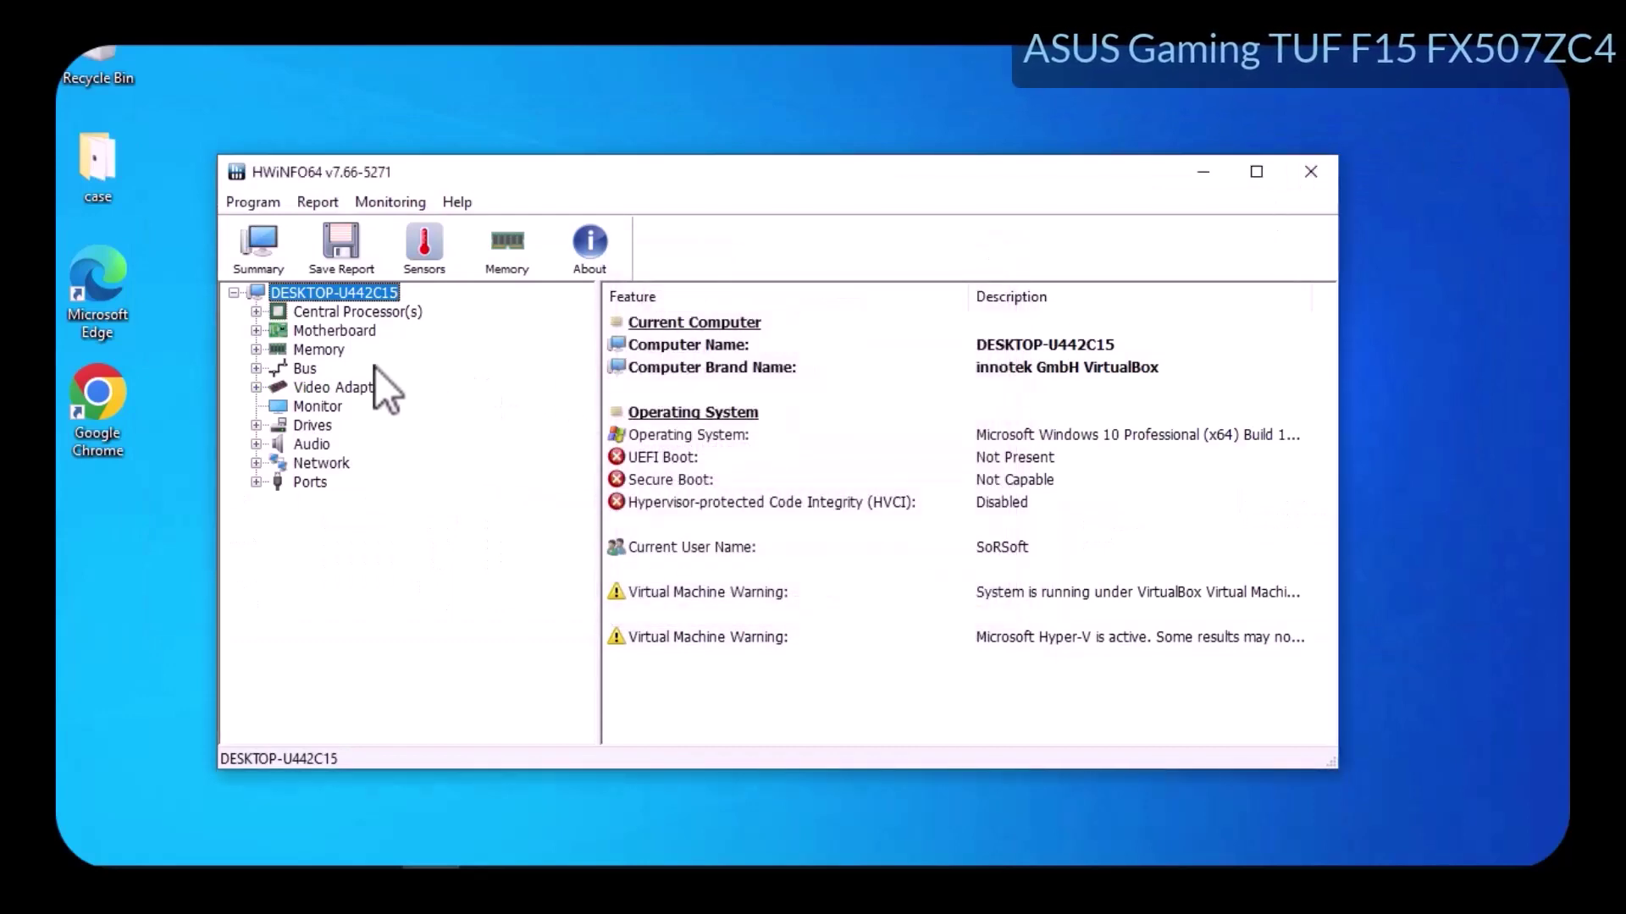
pyautogui.doubleClick(349, 392)
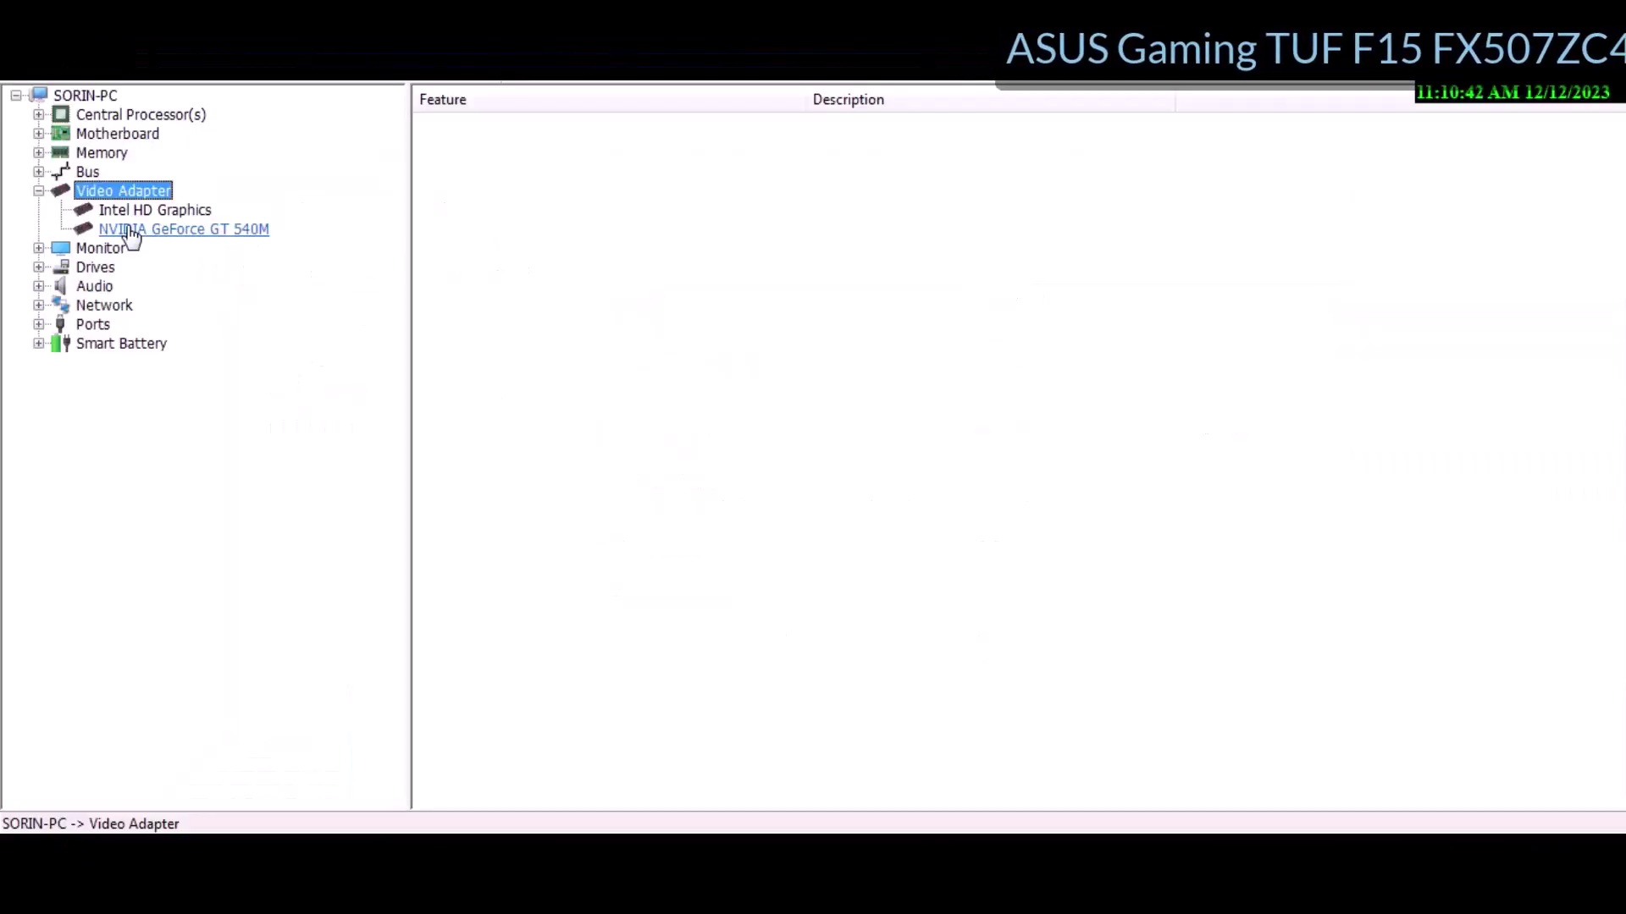
pyautogui.click(131, 229)
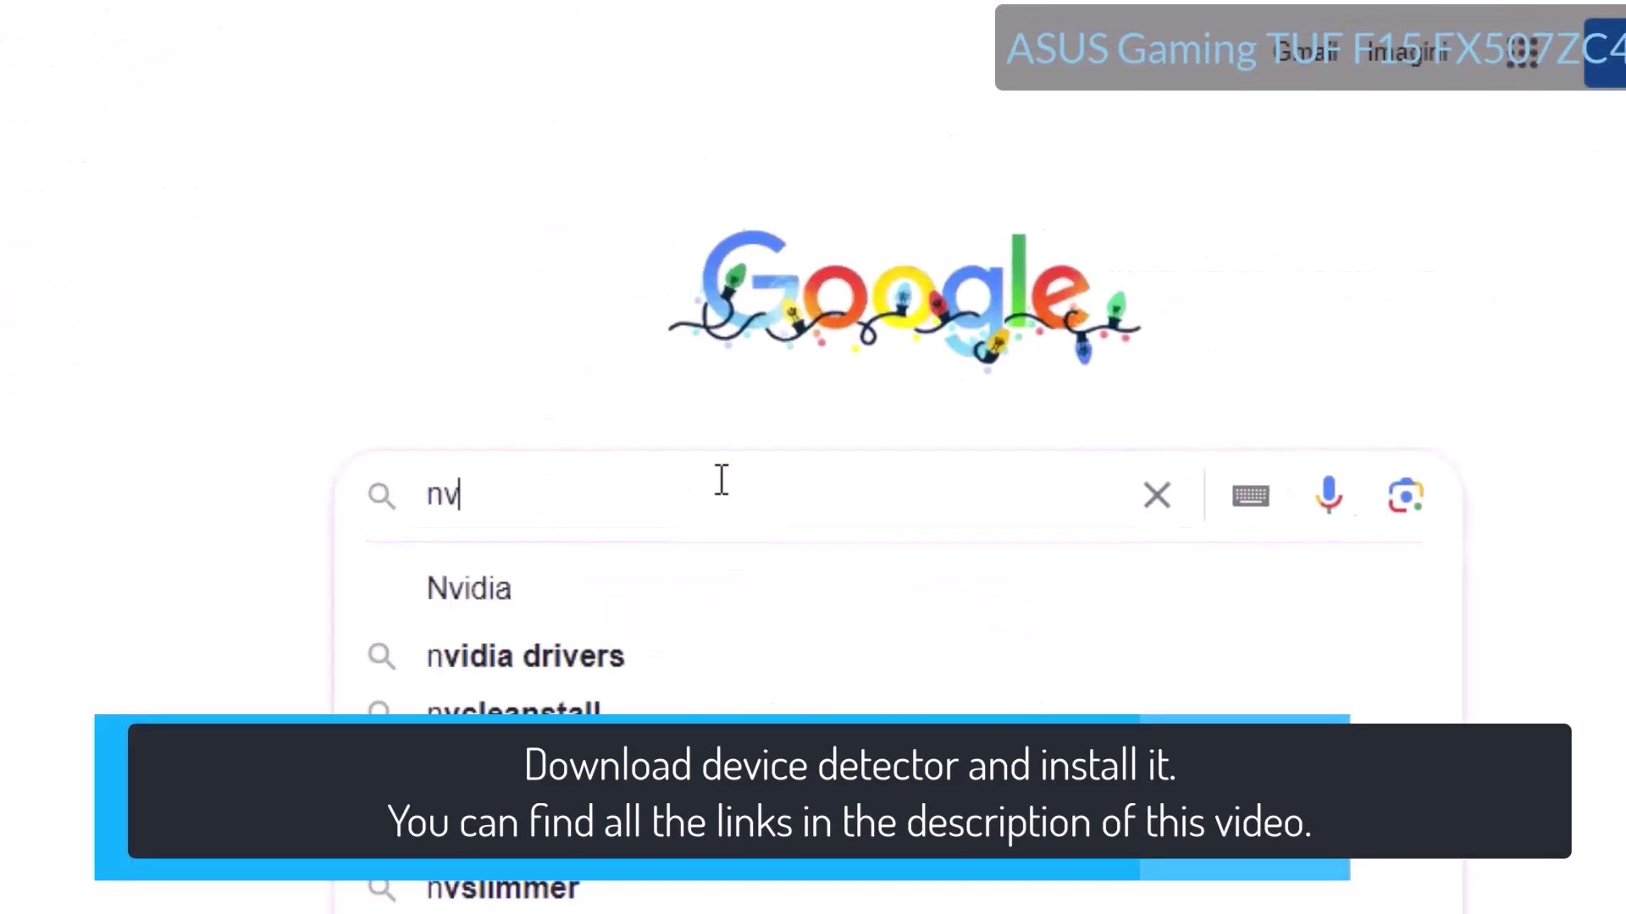
# Step: Search Google for 'nvidia' and open NVIDIA's Download Drivers page
pyautogui.write('idia')
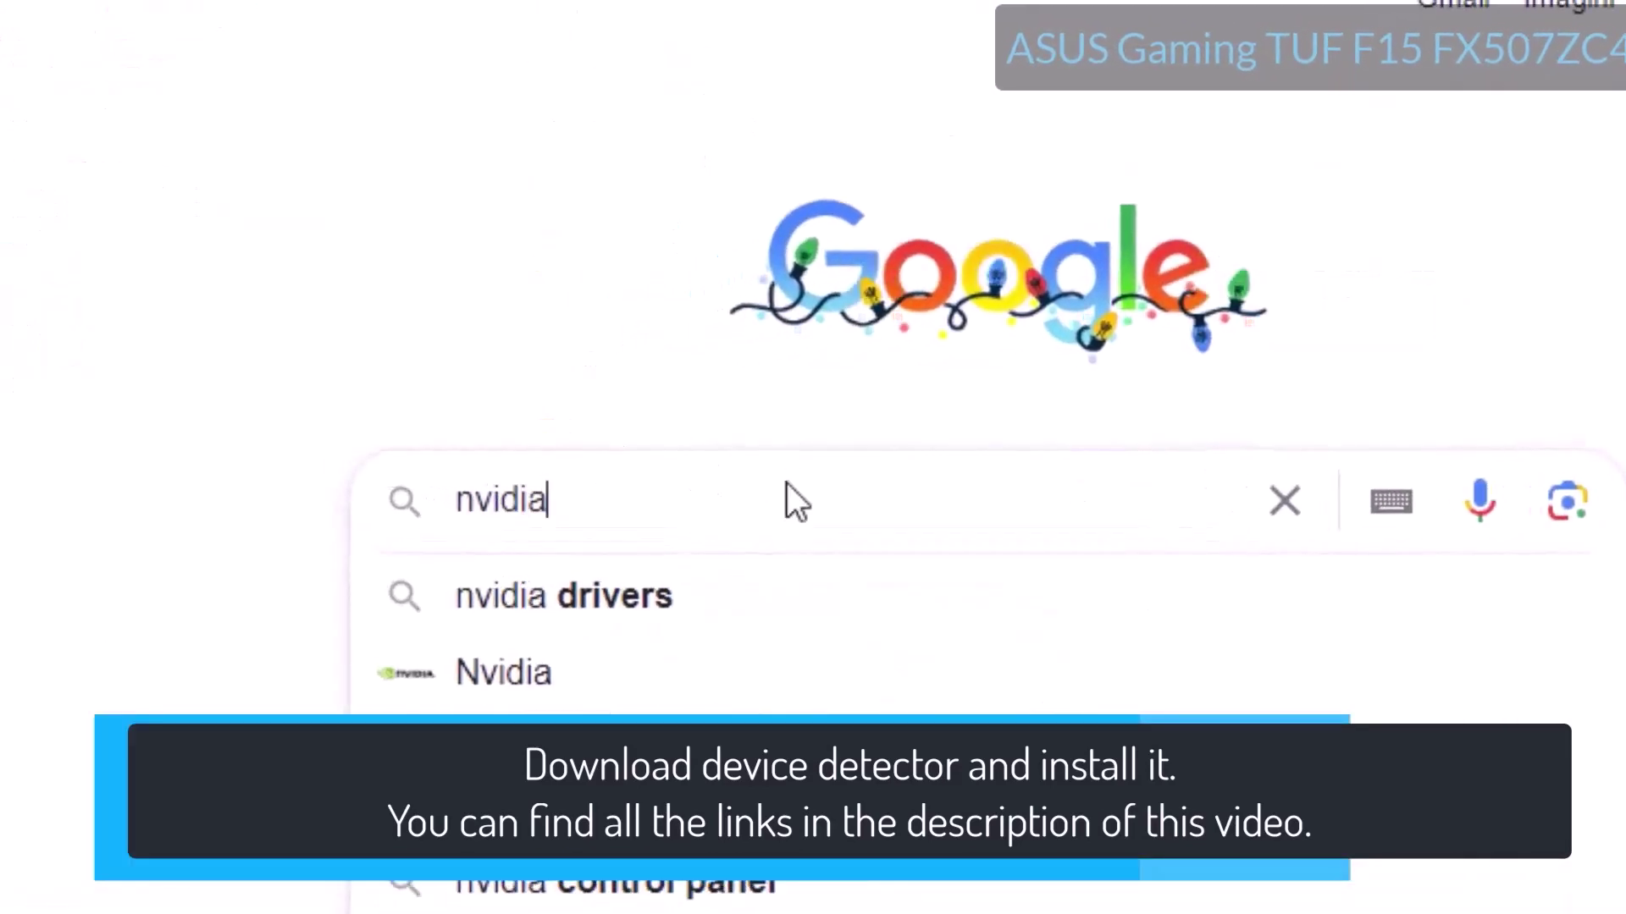
pyautogui.press('Return')
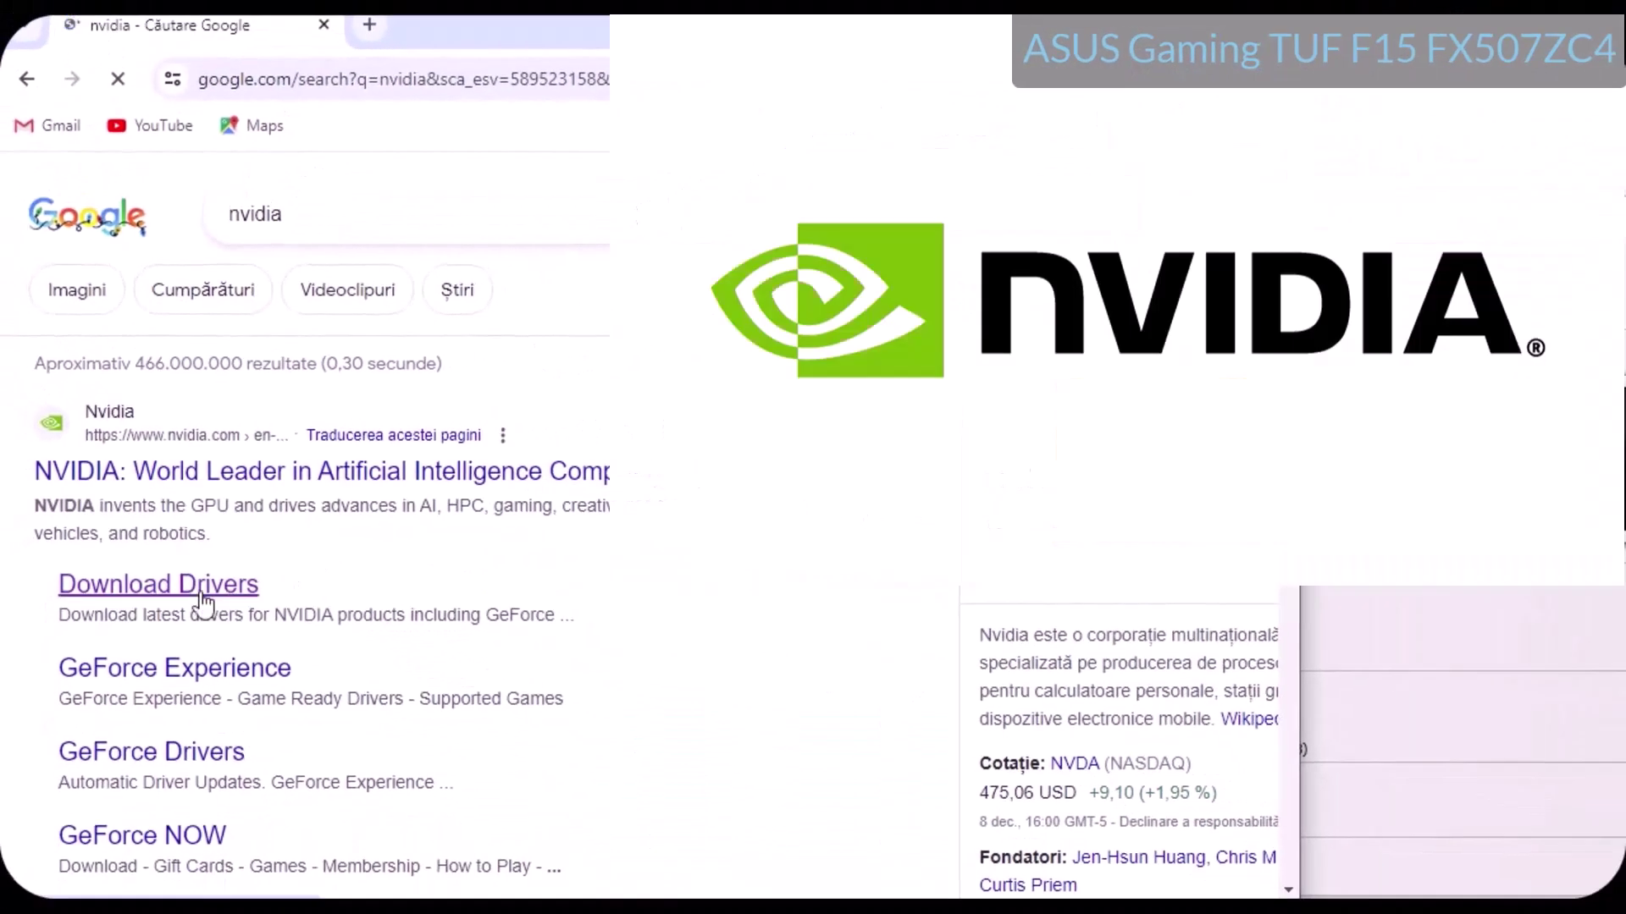
pyautogui.click(203, 601)
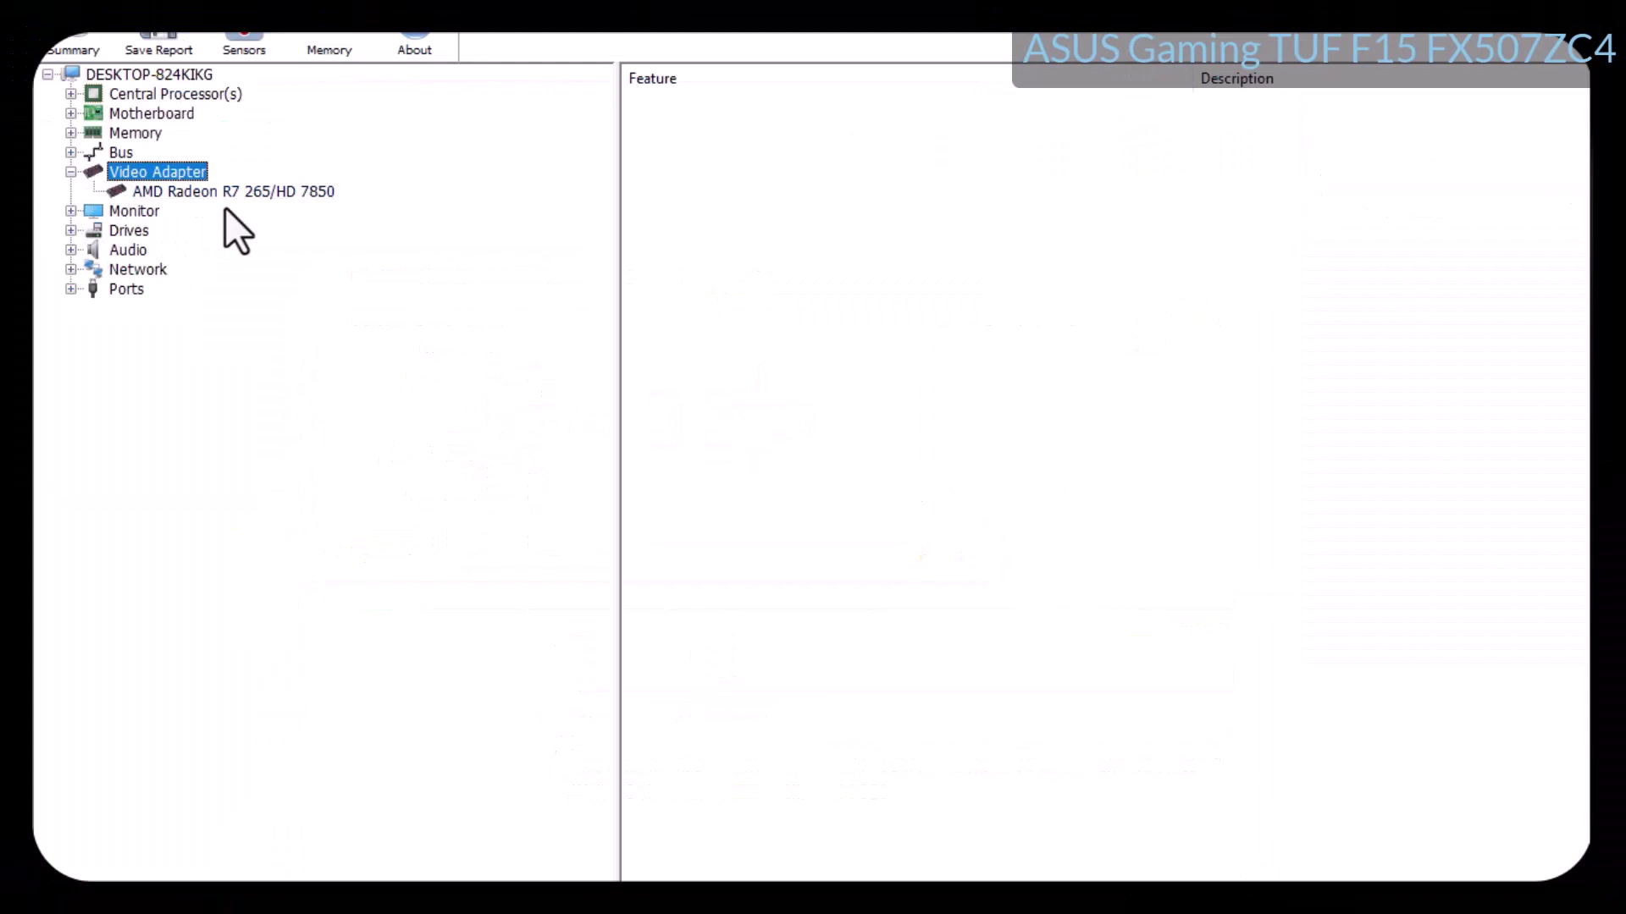
# Step: Check the AMD Radeon R7 265/HD 7850 in HWiNFO, then search 'amd' and open AMD Drivers and Support
pyautogui.click(288, 193)
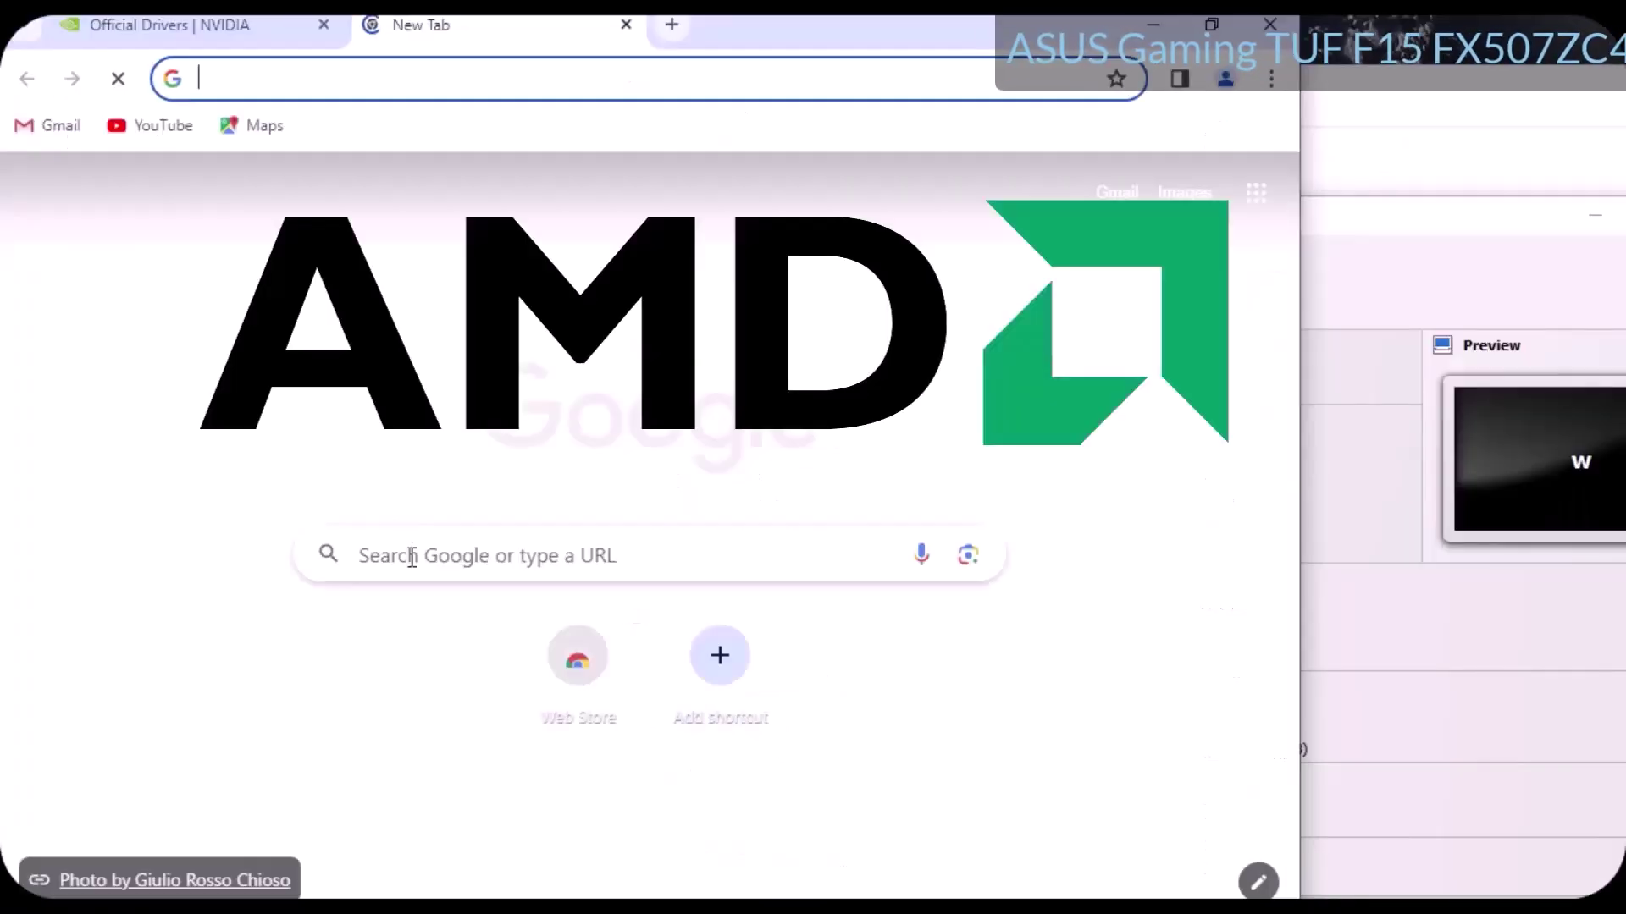
pyautogui.click(417, 559)
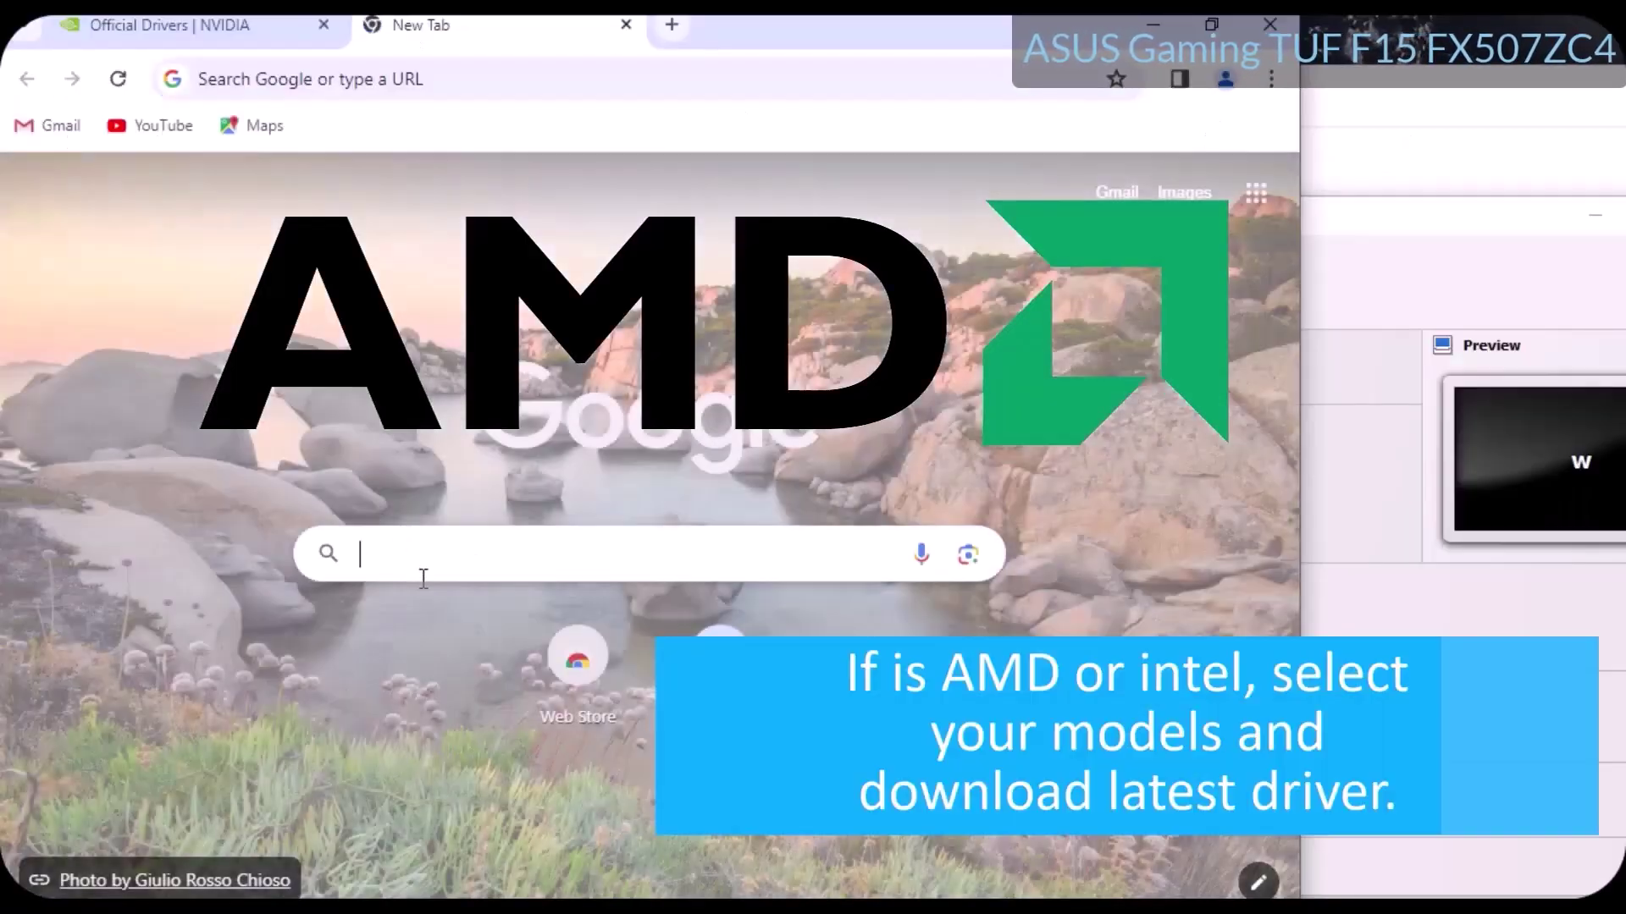
pyautogui.write('amd')
pyautogui.press('Return')
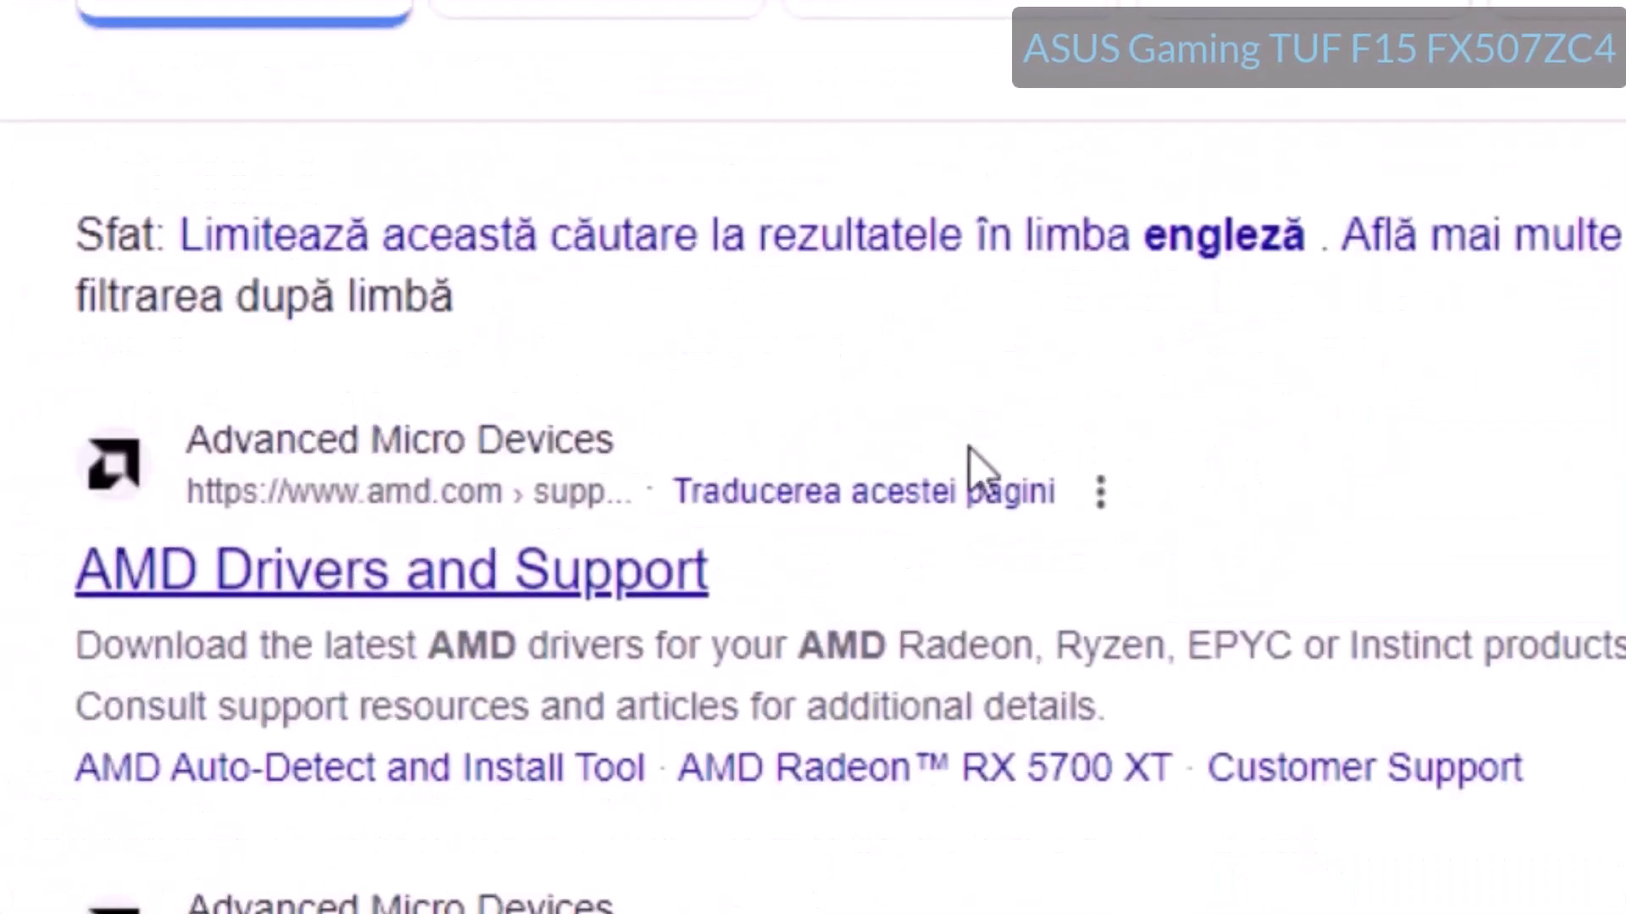
pyautogui.click(391, 571)
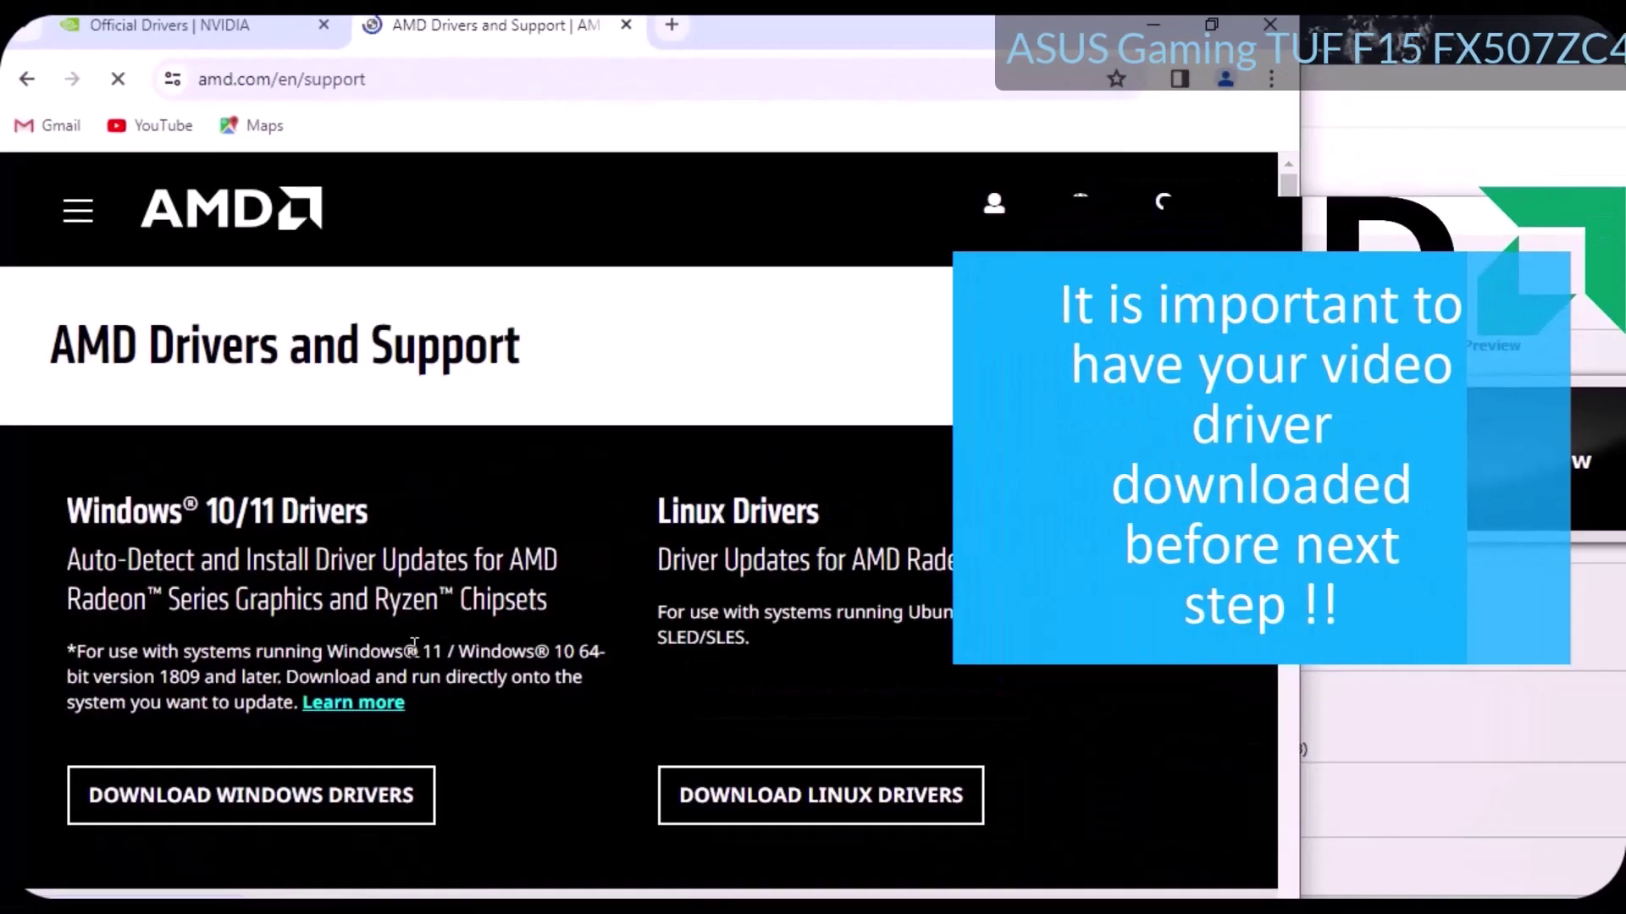
# Step: Accept the site's cookies and download the Windows driver installer, checking its progress
pyautogui.scroll(-2, 414, 645)
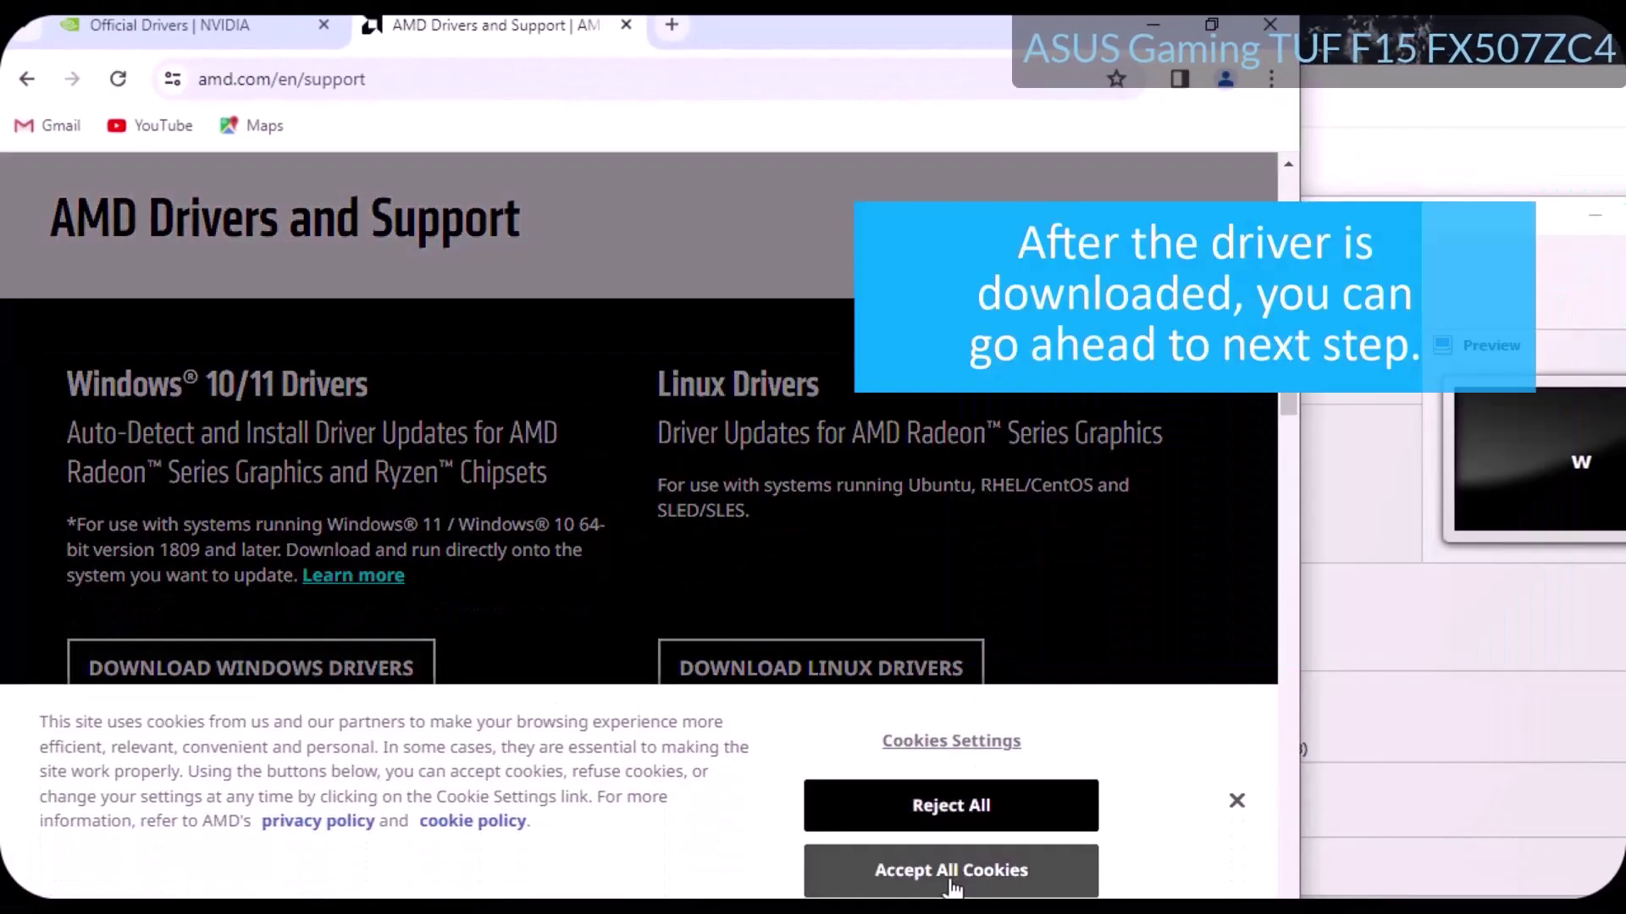
pyautogui.click(951, 872)
pyautogui.scroll(-5, 588, 572)
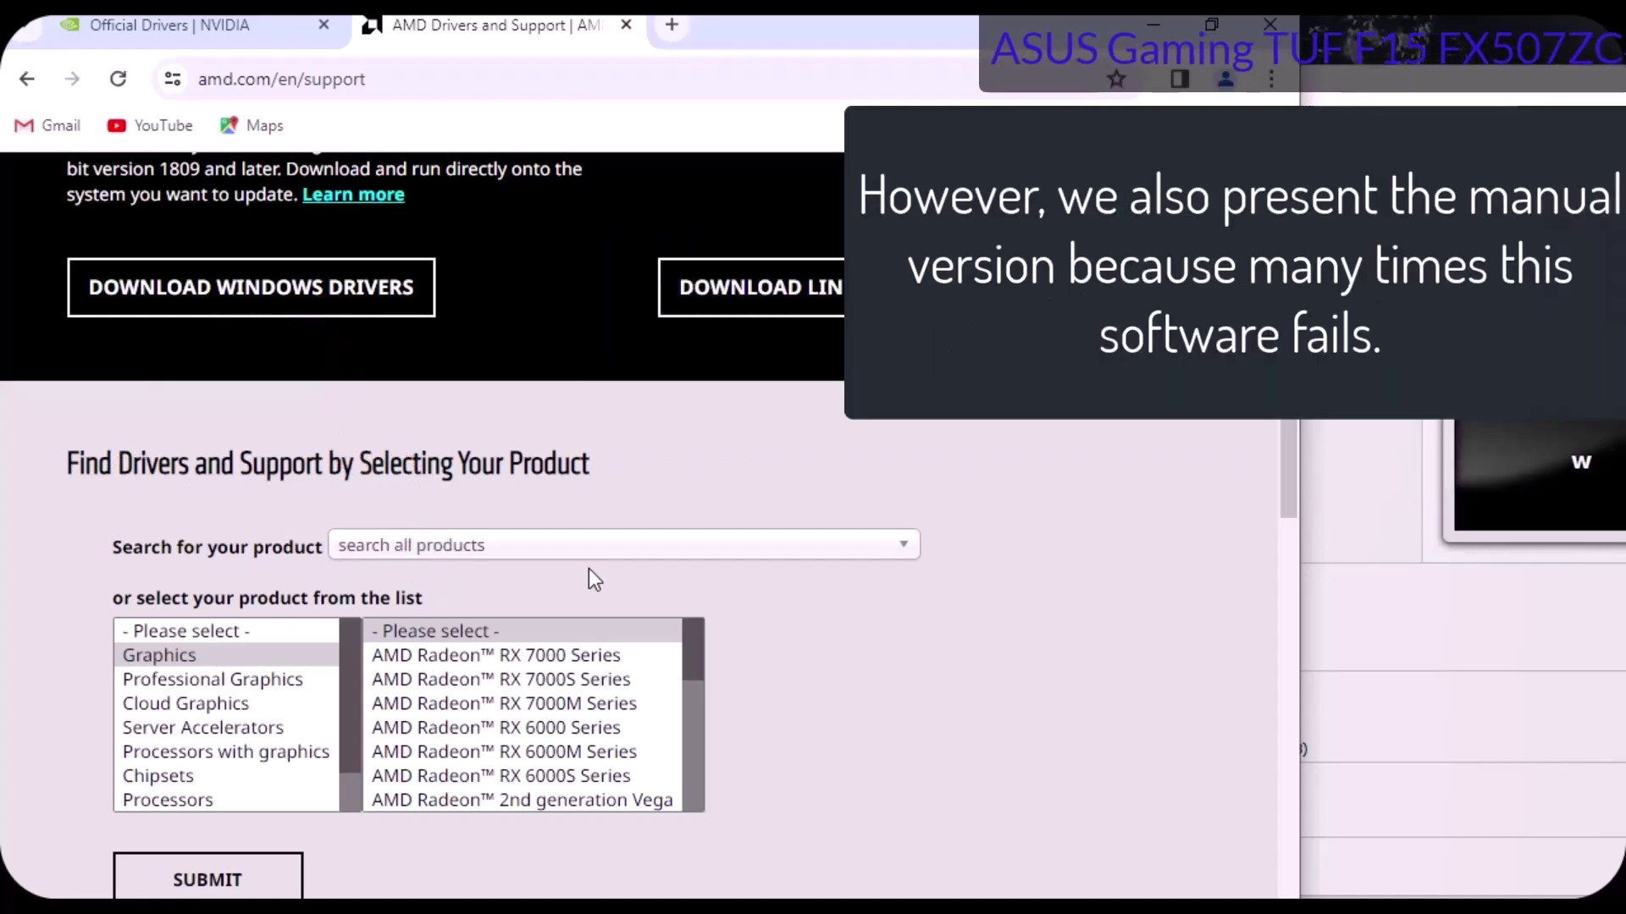
pyautogui.scroll(-2, 588, 567)
pyautogui.scroll(-3, 587, 567)
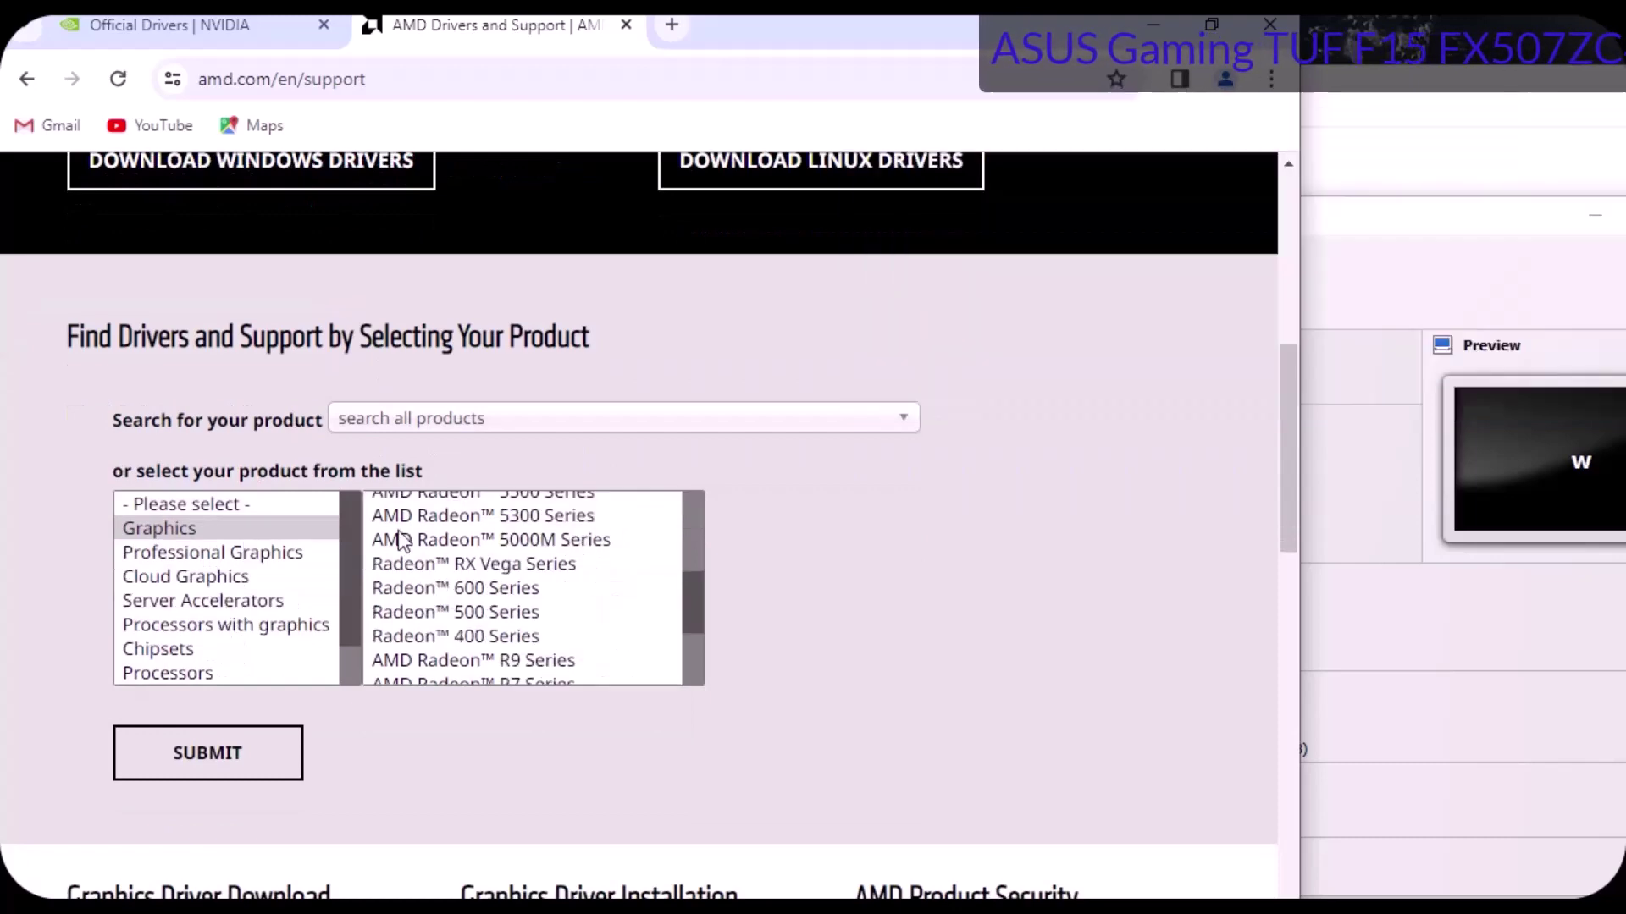
pyautogui.scroll(-2, 544, 618)
pyautogui.scroll(3, 550, 584)
pyautogui.scroll(5, 554, 593)
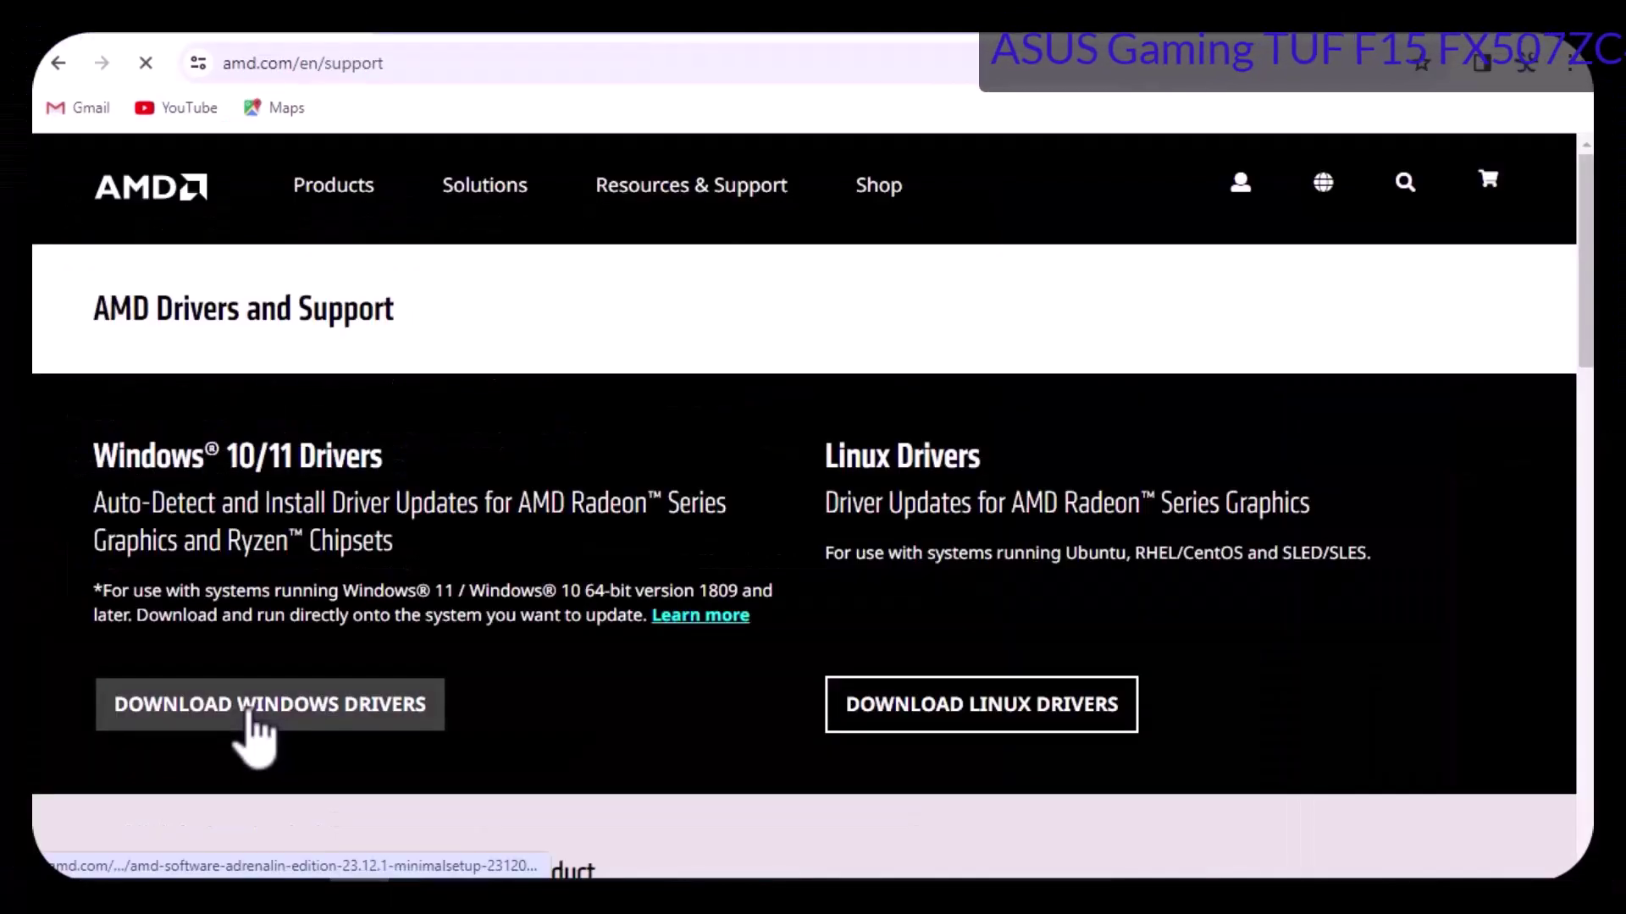
pyautogui.click(248, 711)
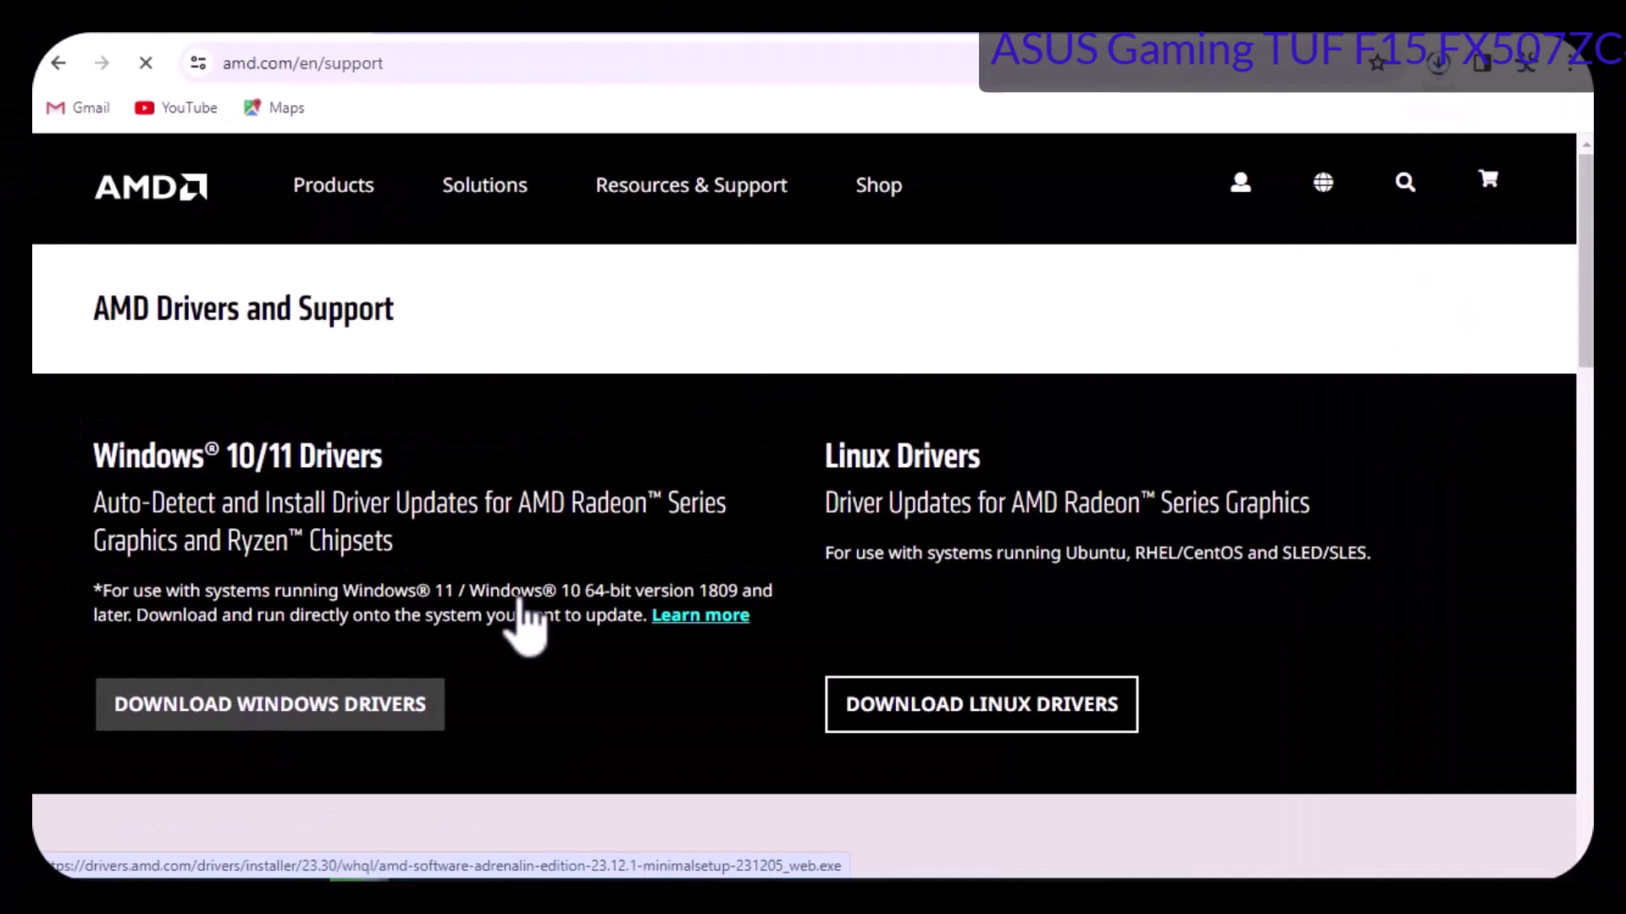
pyautogui.click(1438, 66)
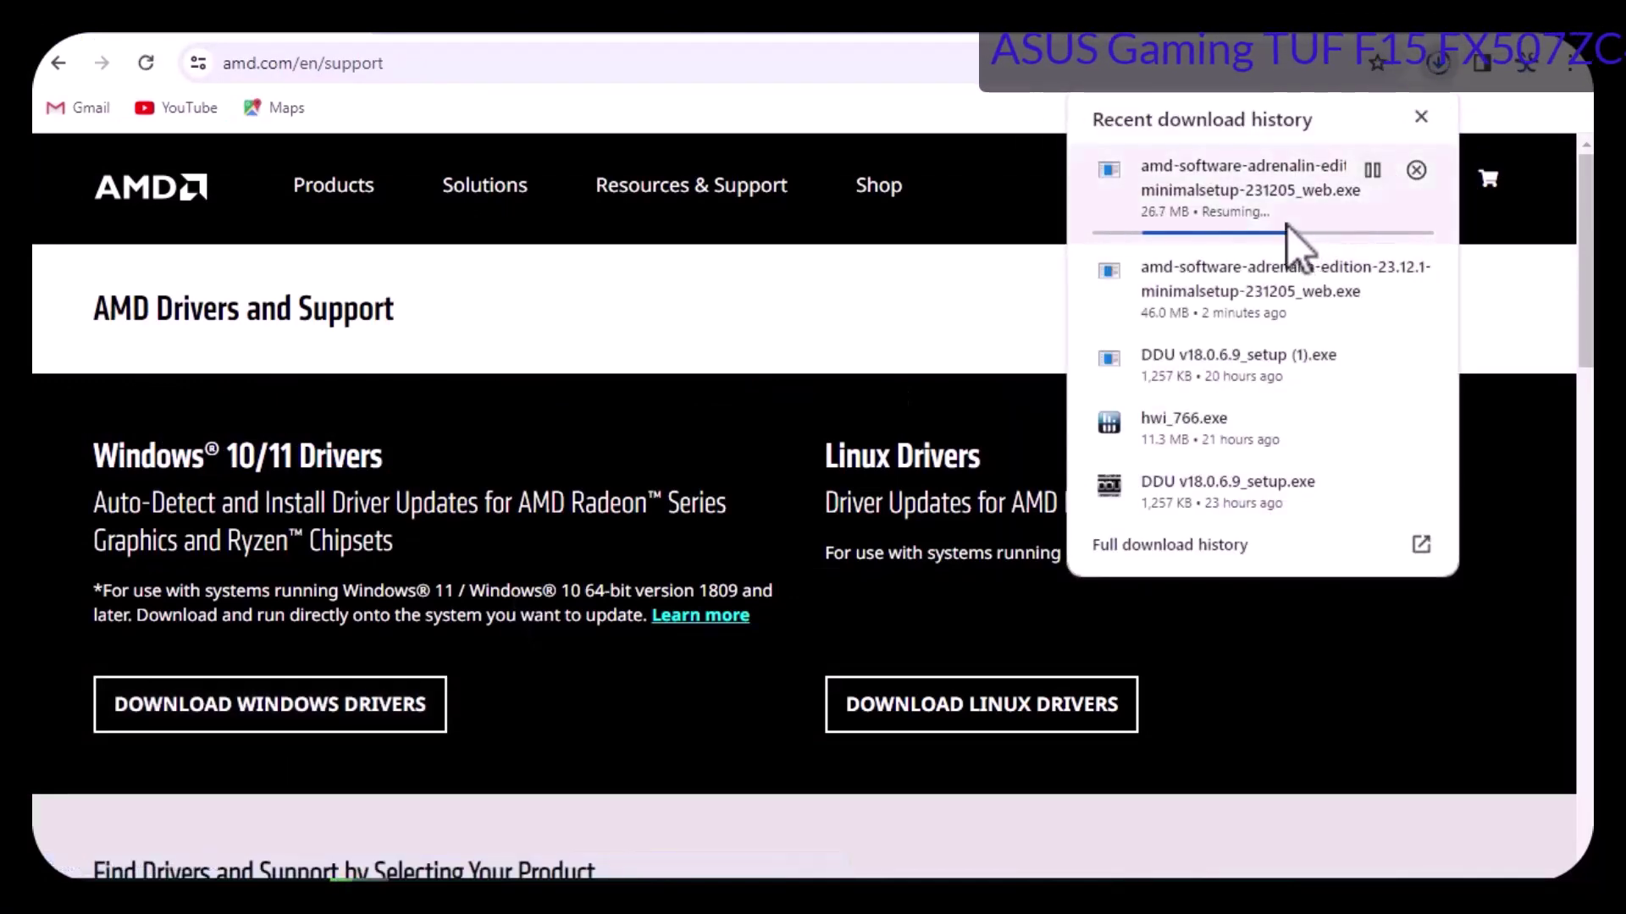
# Step: Confirm the AMD download finished, then search 'intel drivers' and open Intel's download page
pyautogui.click(1230, 210)
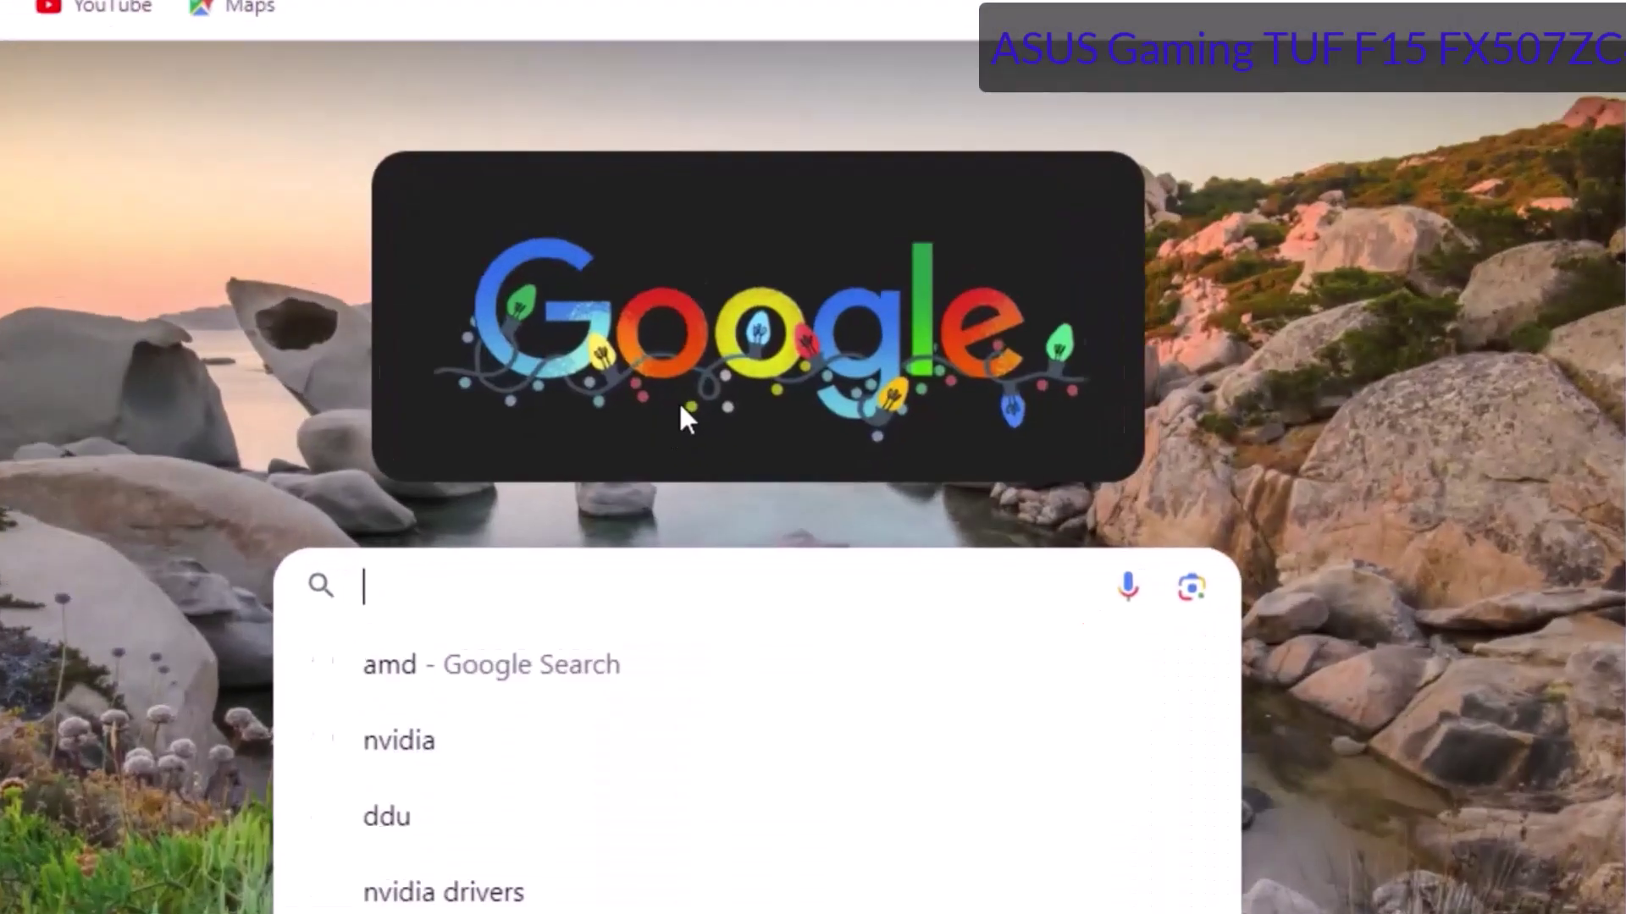
pyautogui.write('intel driov')
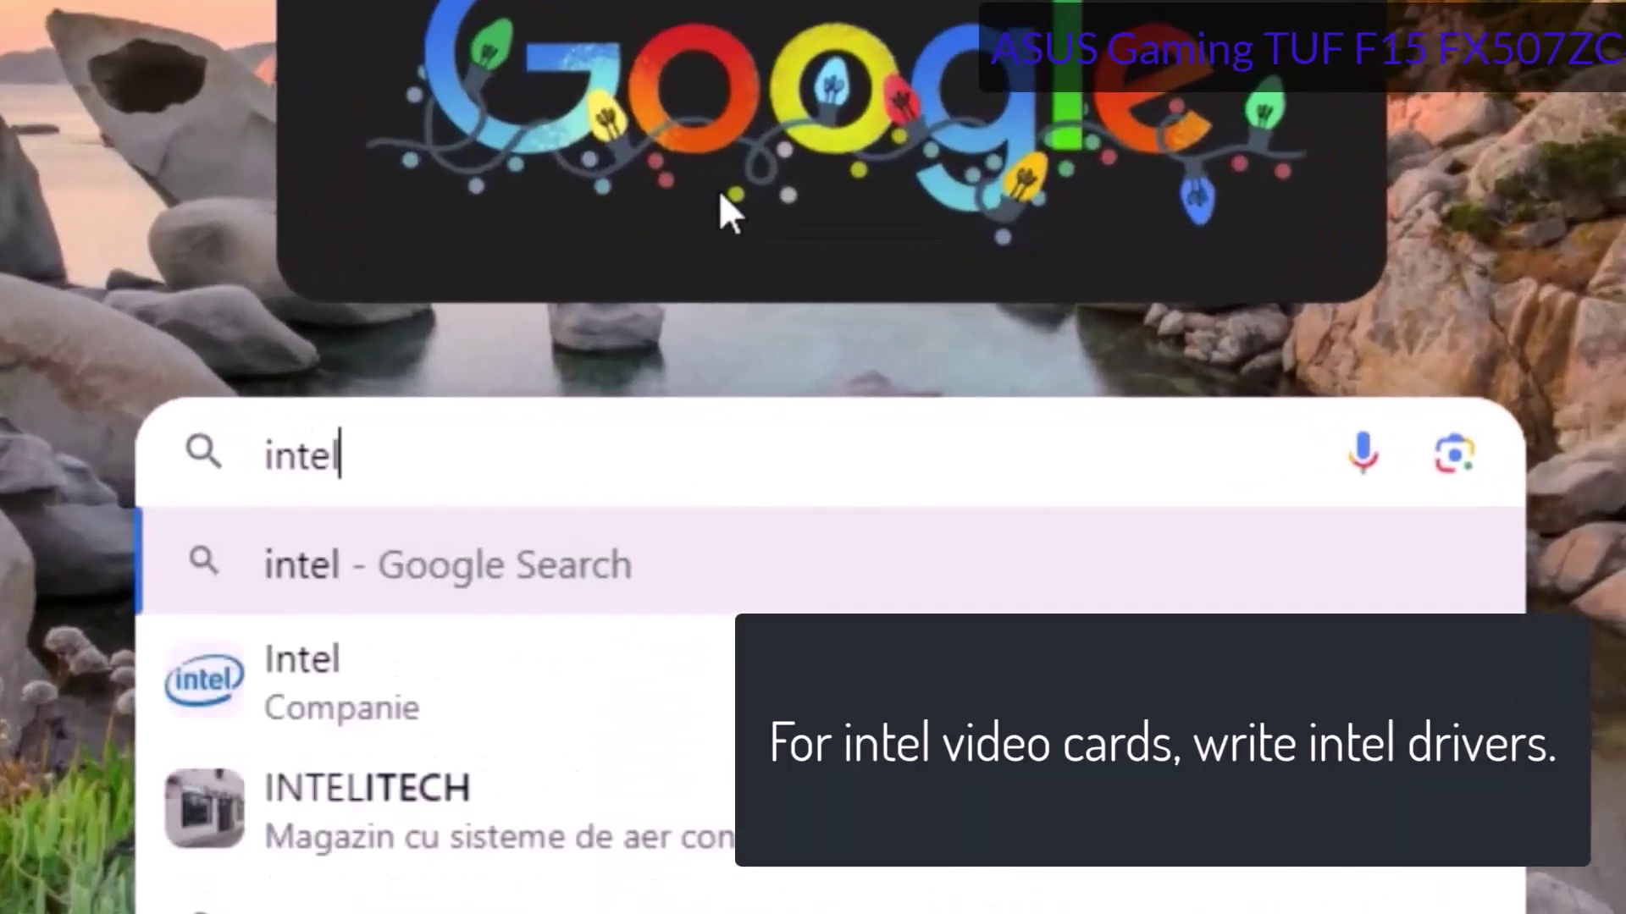
pyautogui.press('BackSpace')
pyautogui.press('BackSpace')
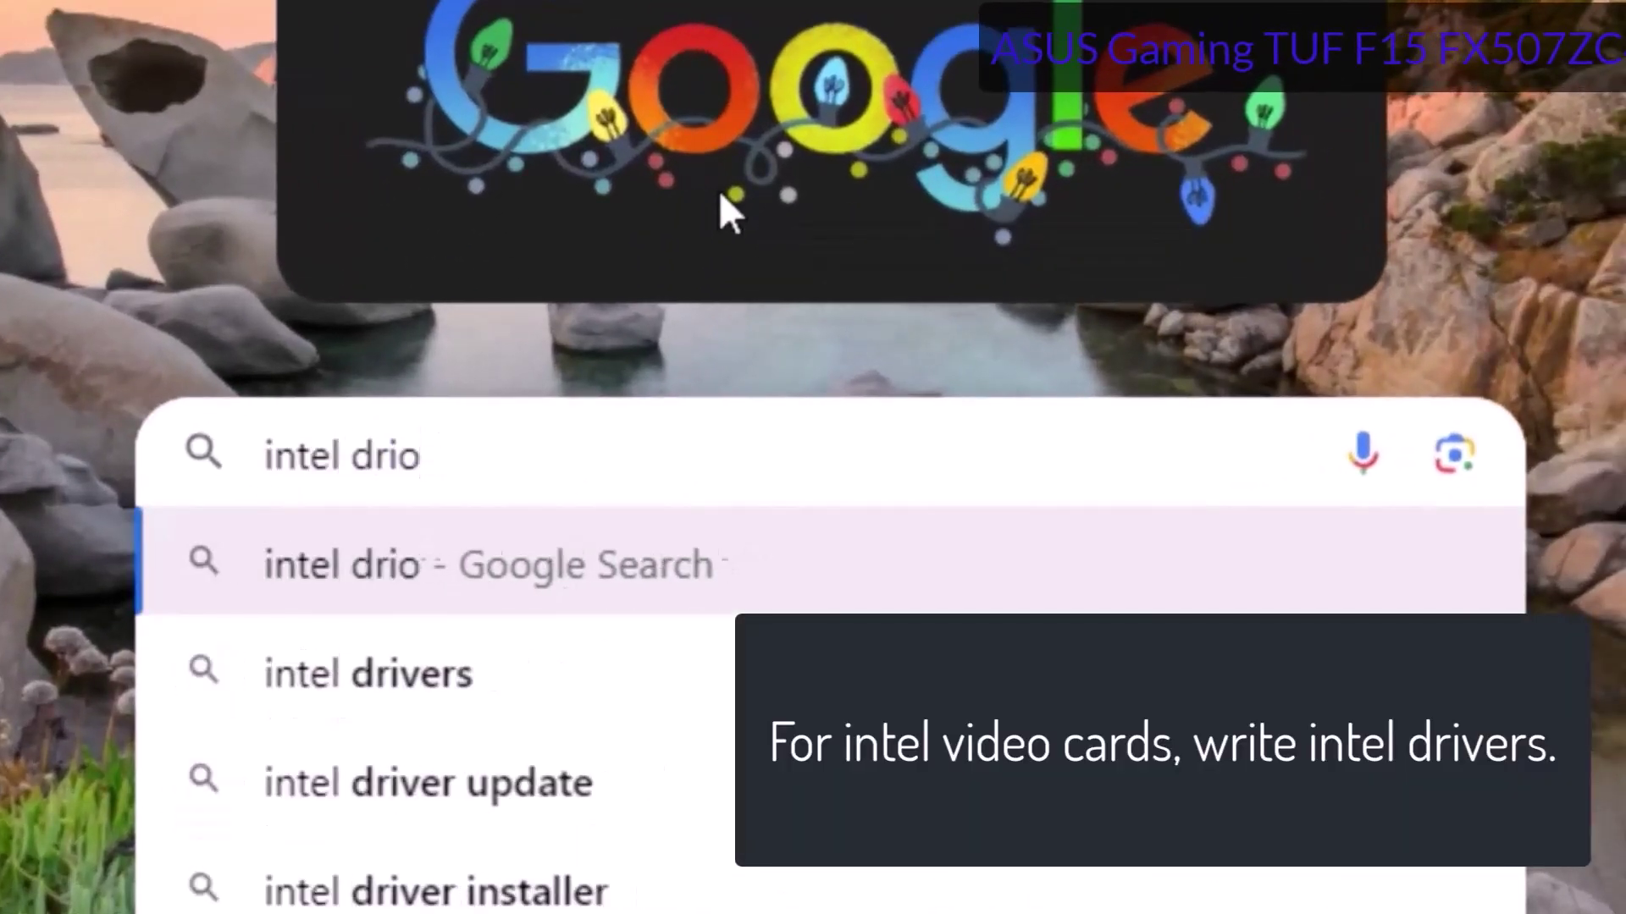
pyautogui.write('ve')
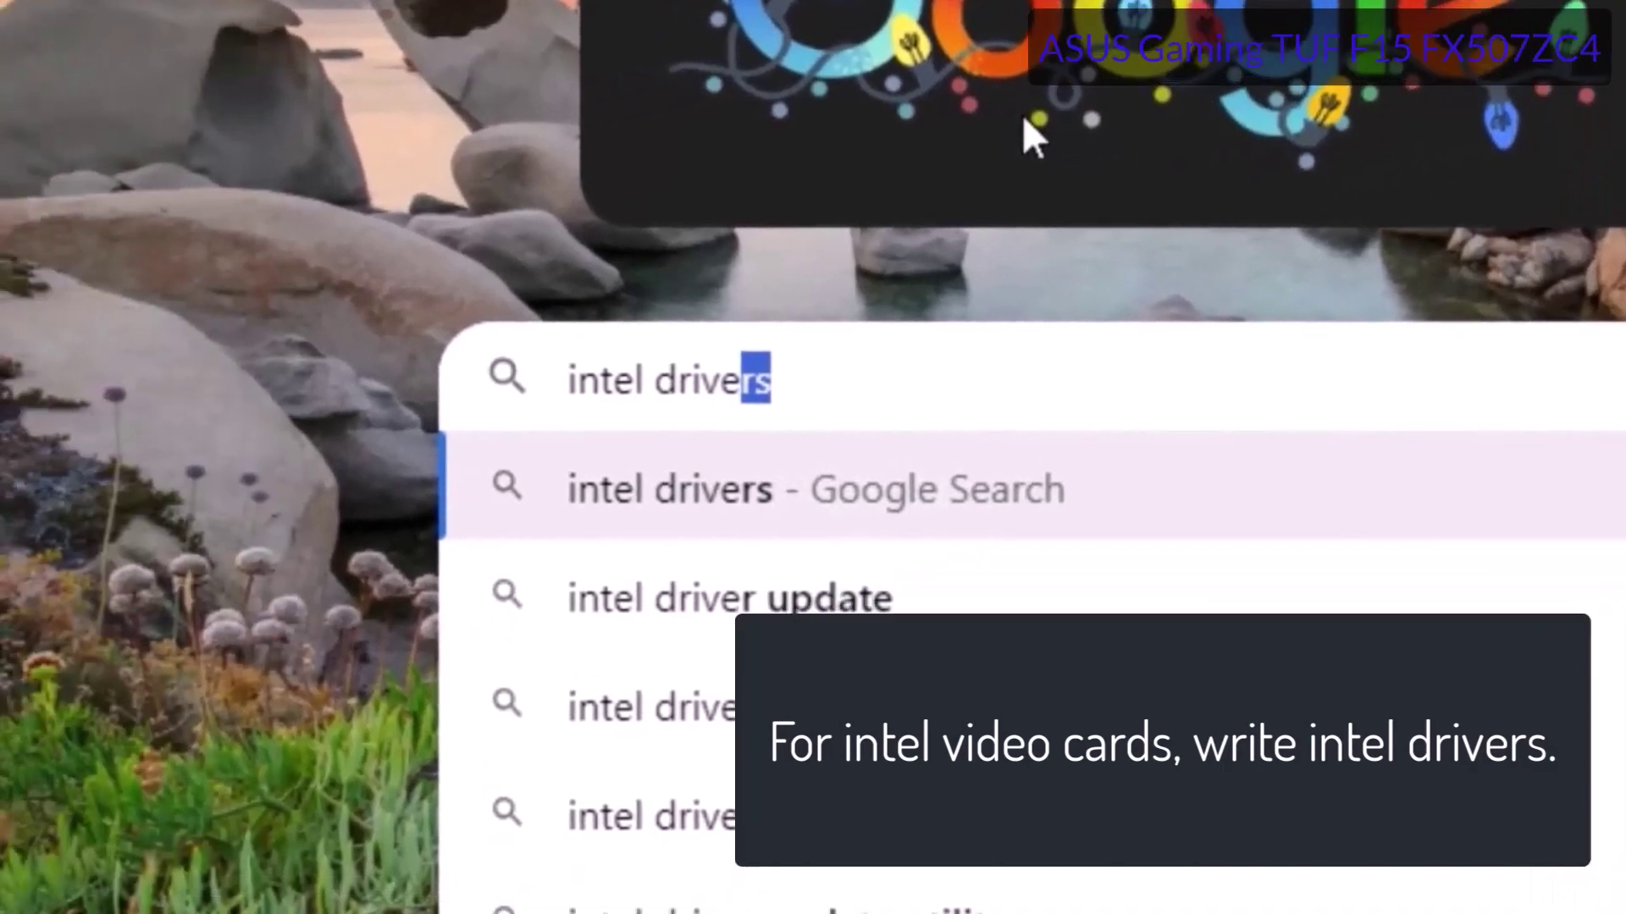
pyautogui.press('Return')
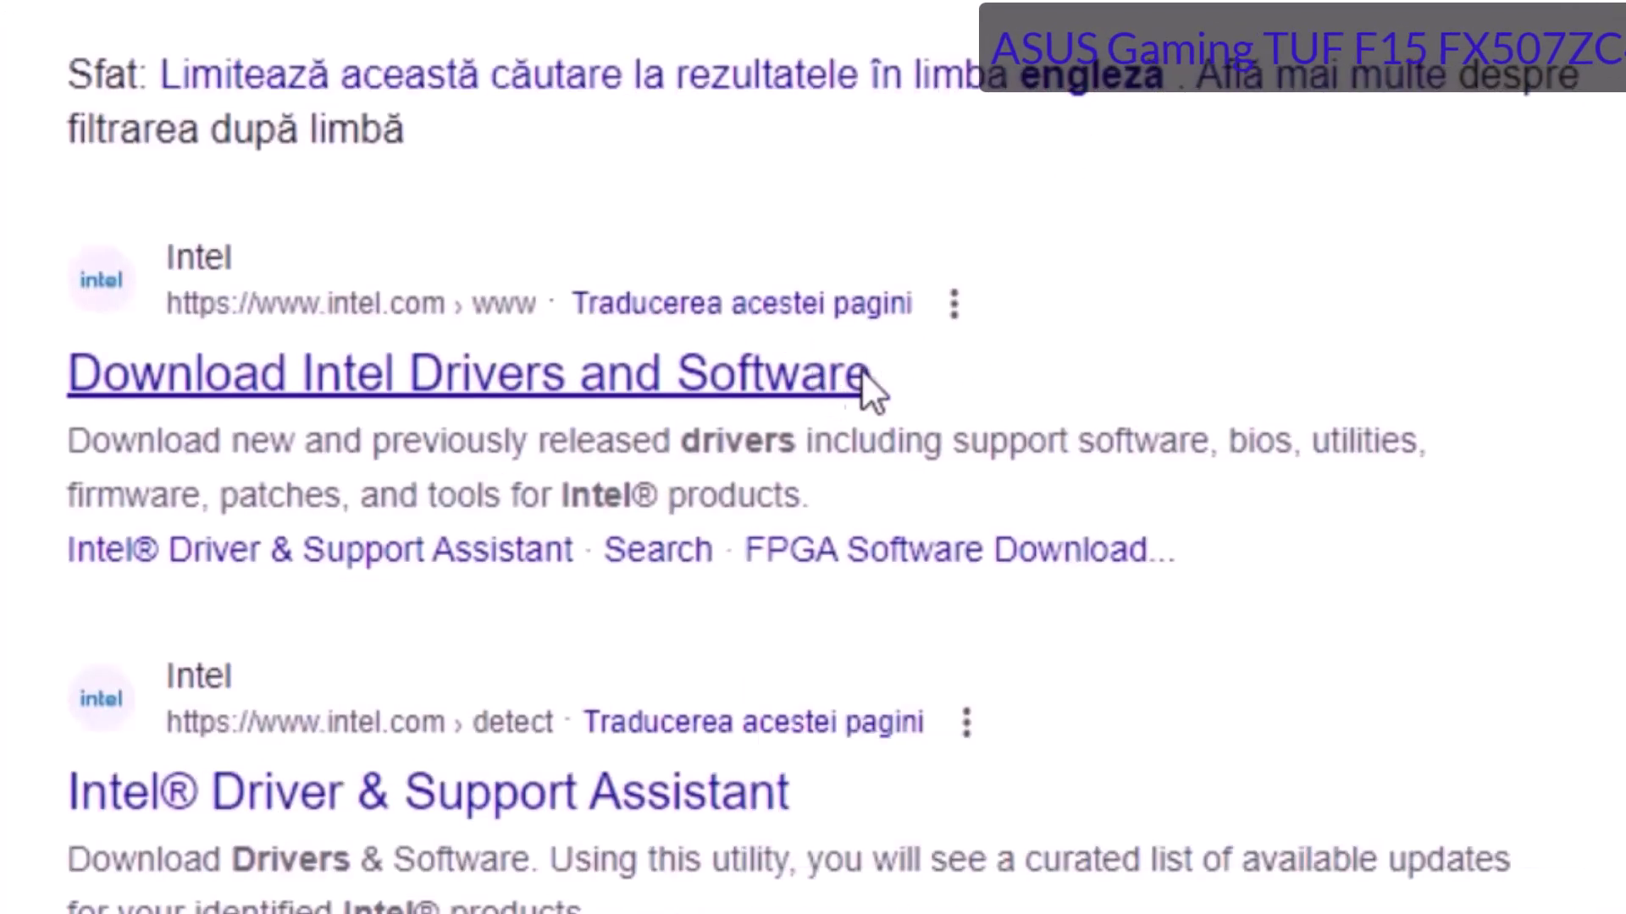
pyautogui.click(817, 382)
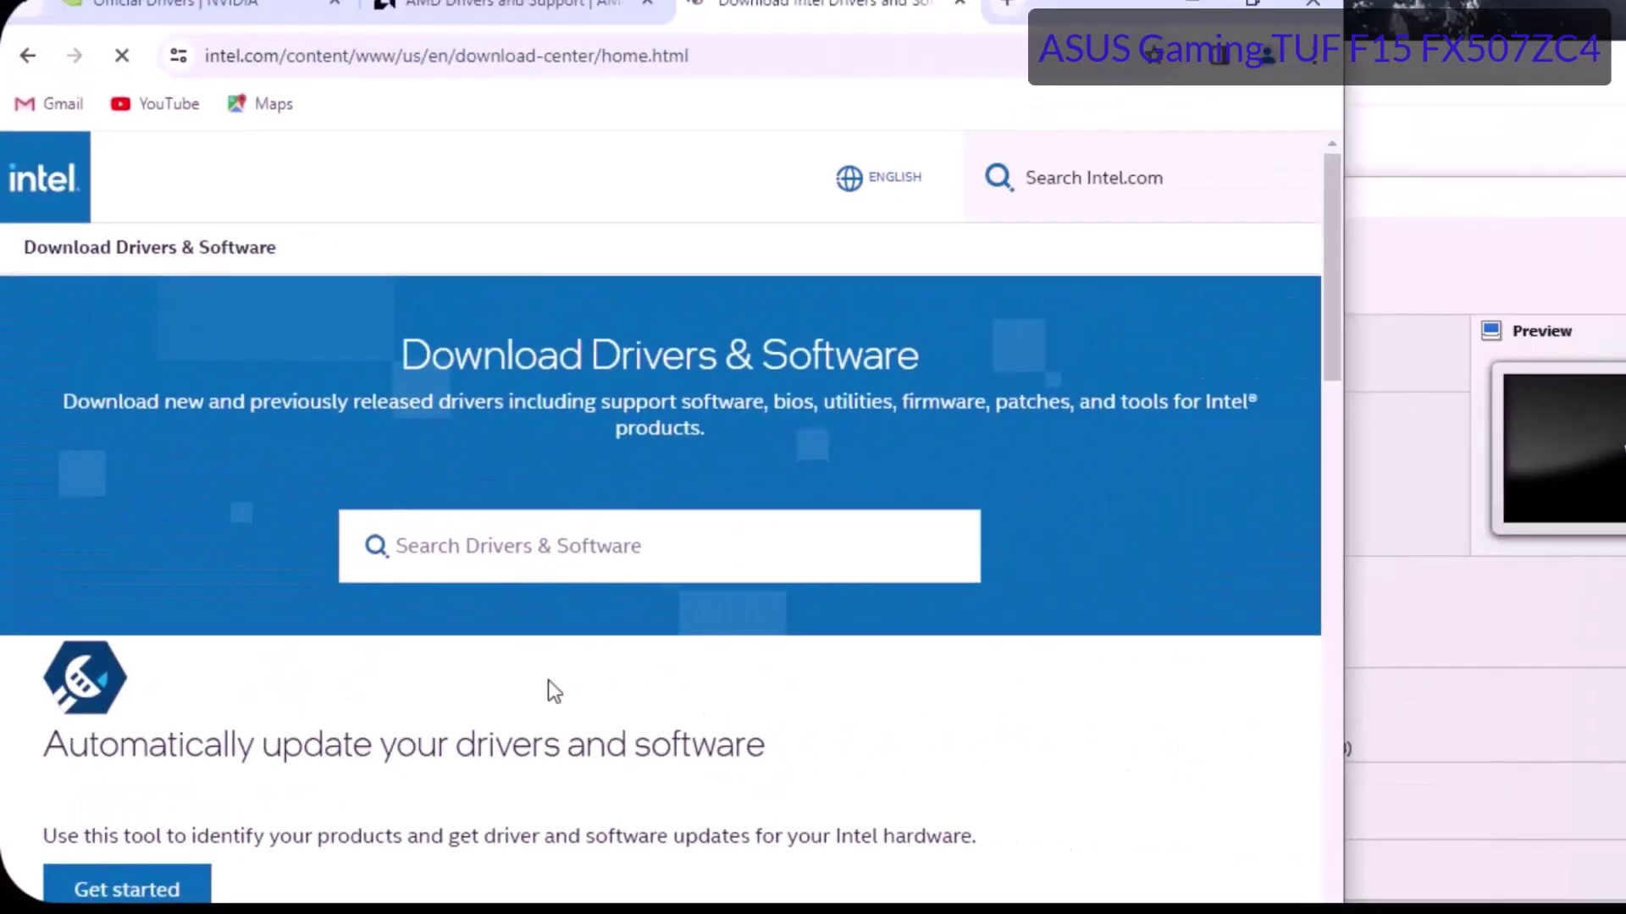
# Step: Accept Intel's cookies and browse the Graphics driver downloads
pyautogui.scroll(-2, 547, 679)
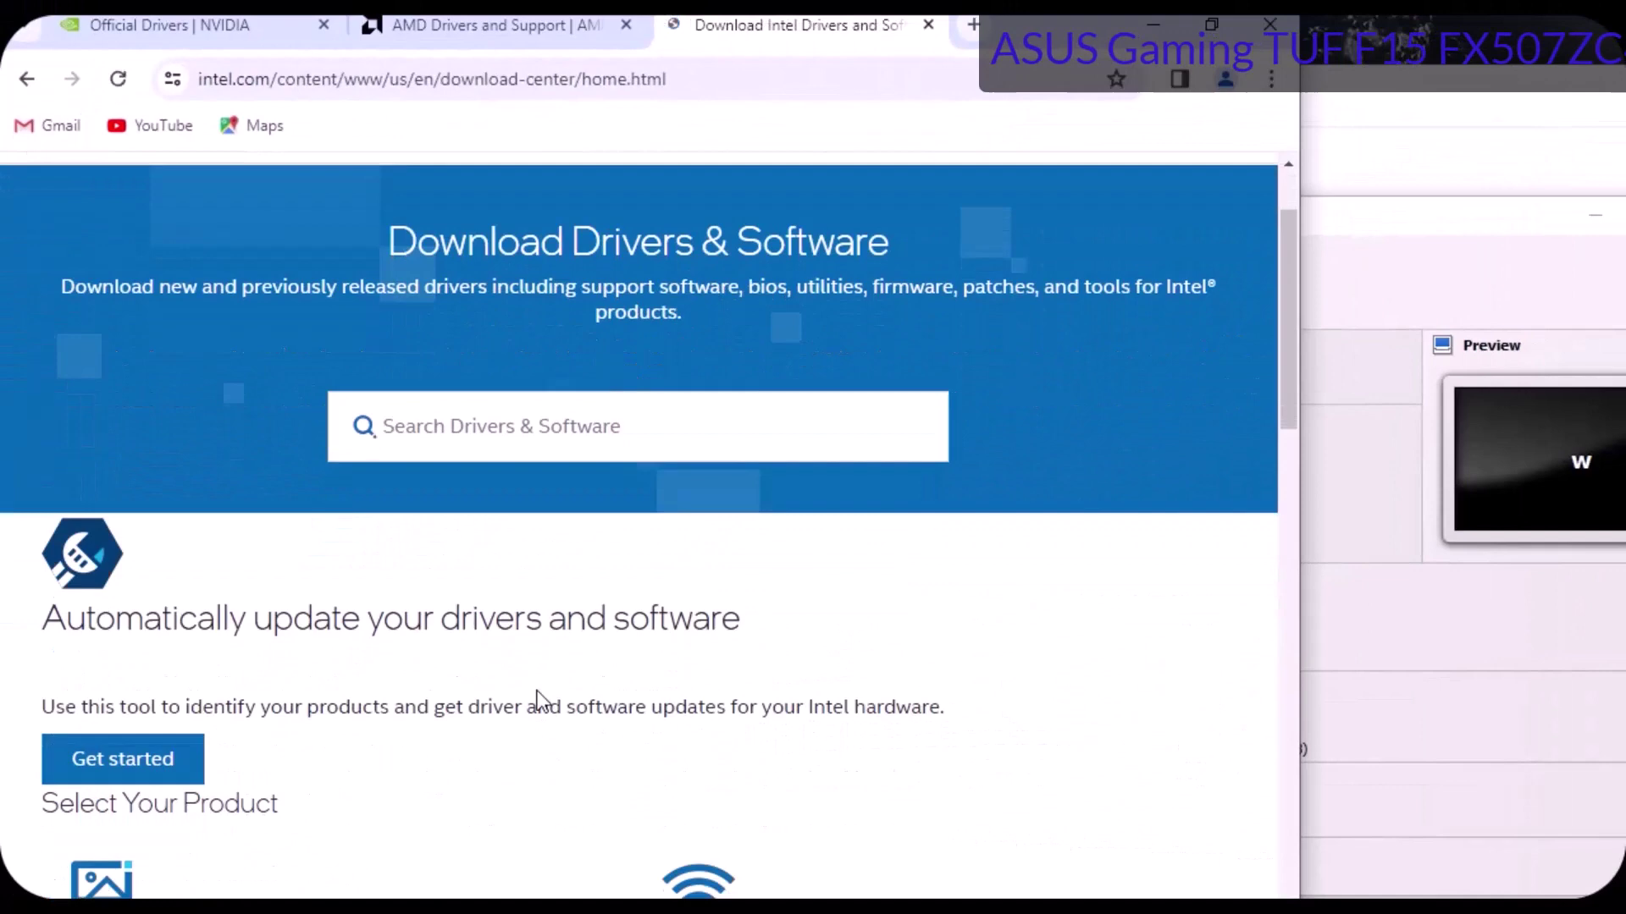
pyautogui.scroll(-1, 593, 677)
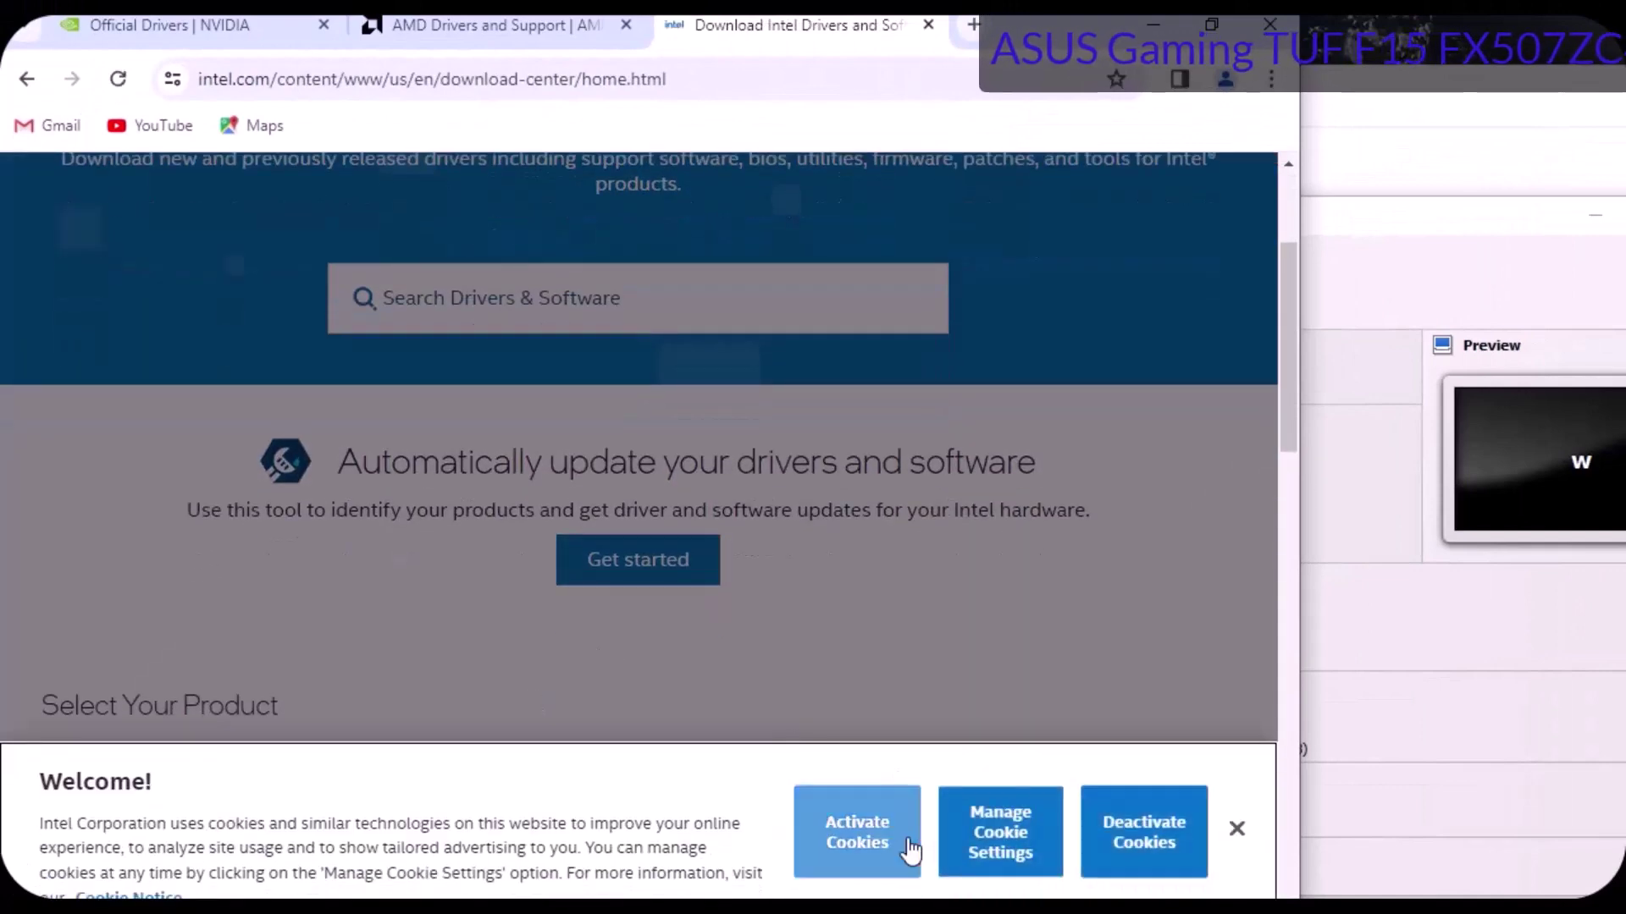
pyautogui.click(864, 846)
pyautogui.scroll(-3, 727, 637)
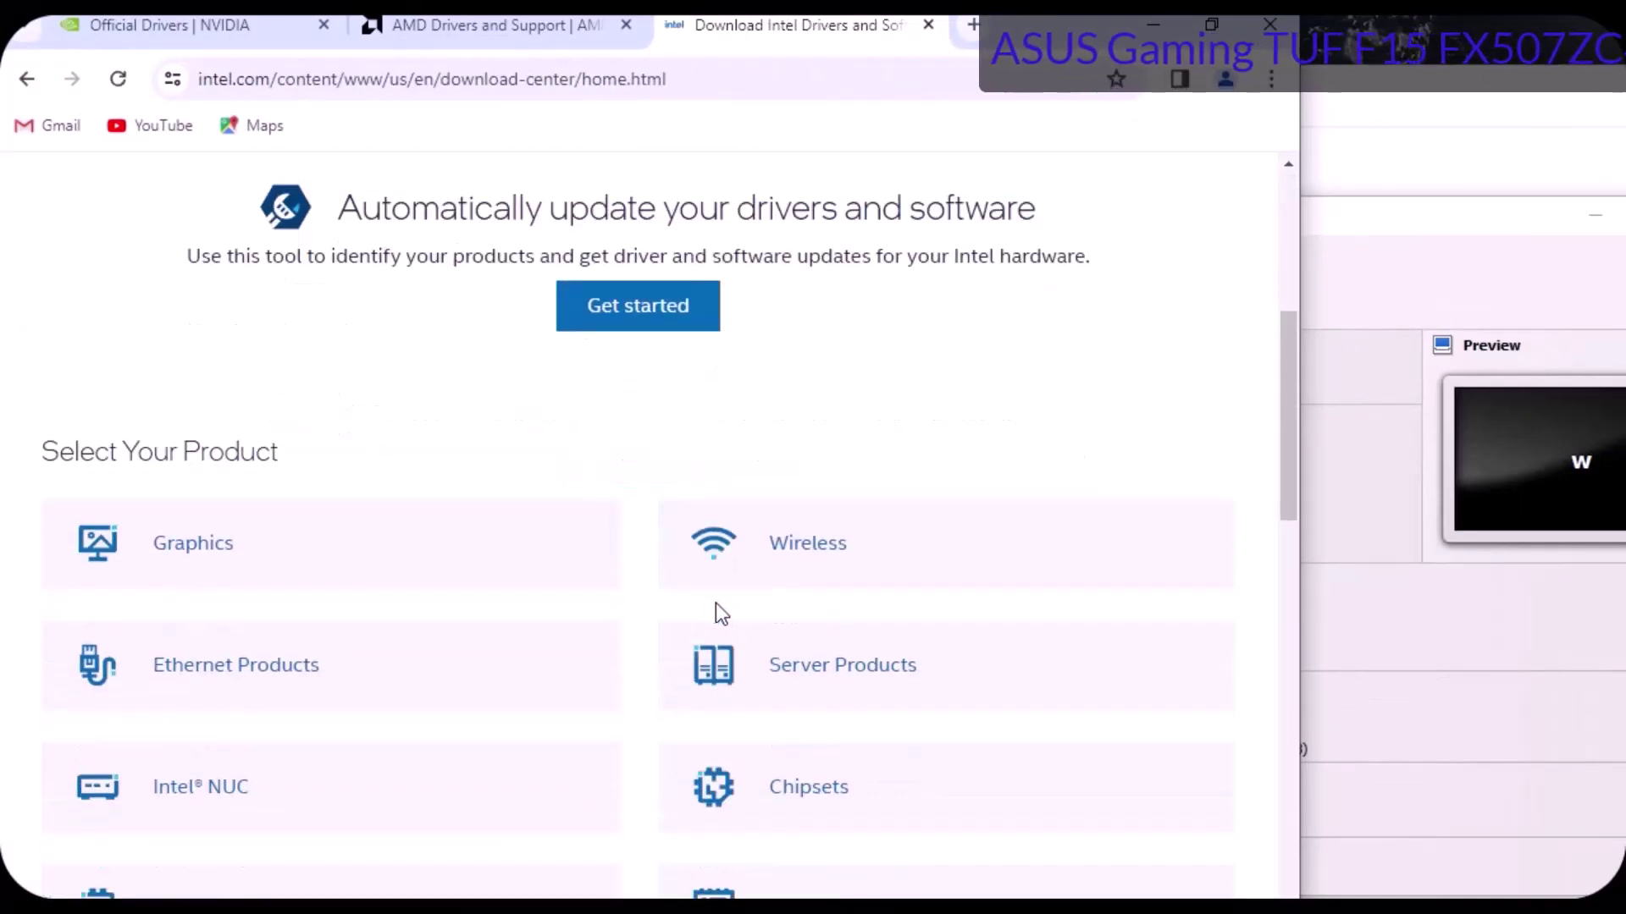
pyautogui.click(193, 550)
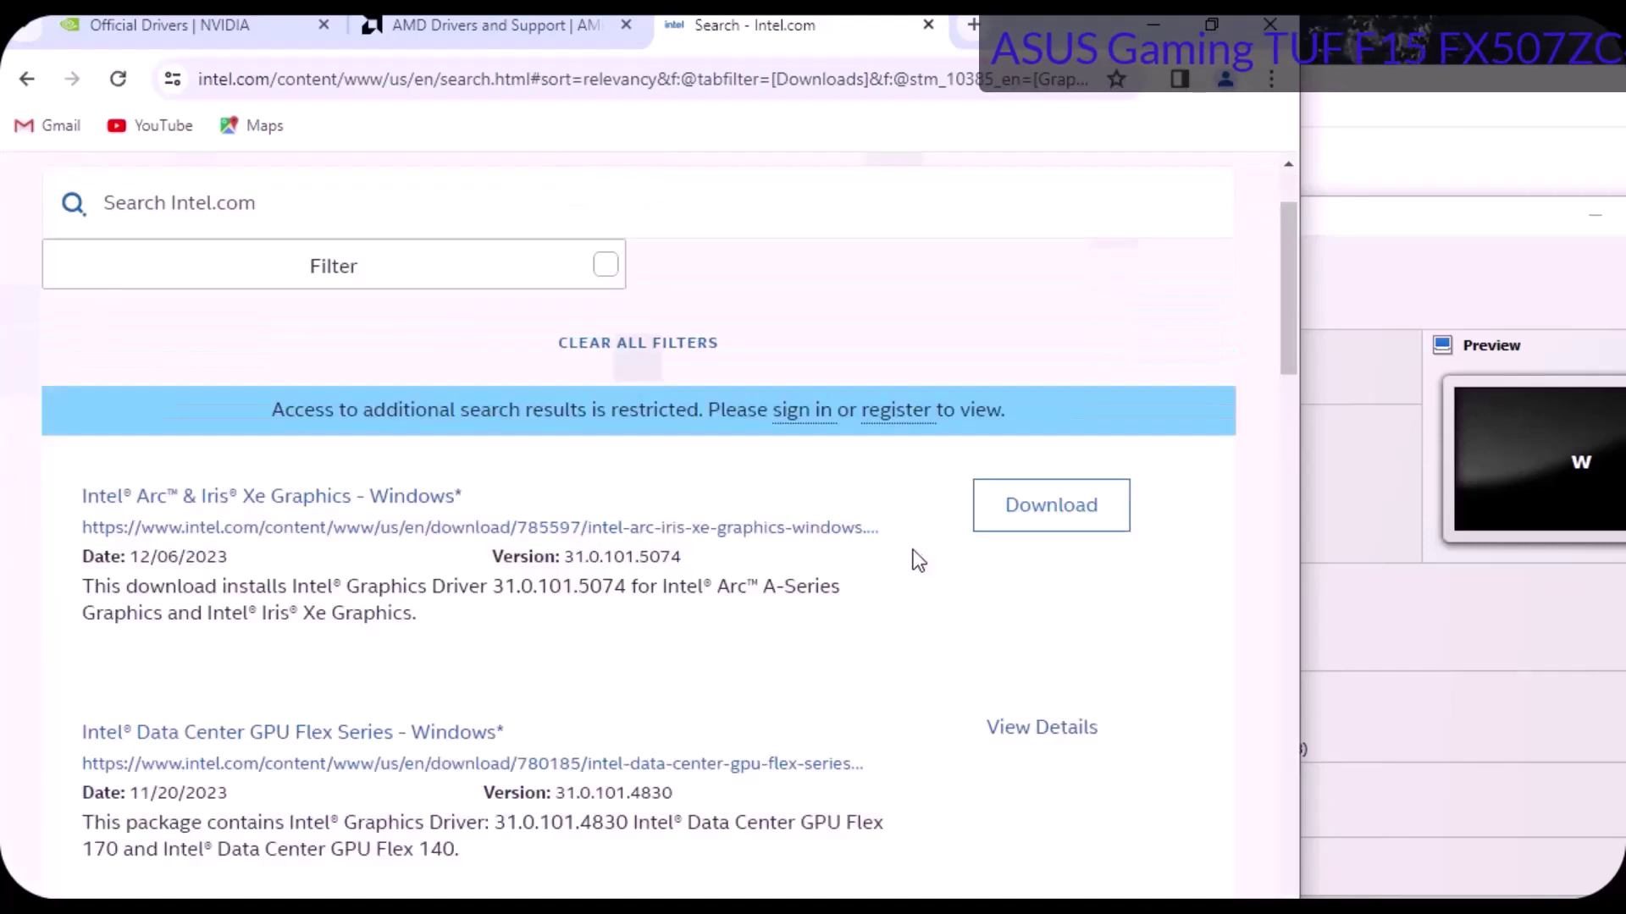
# Step: Filter the graphics downloads by product to Intel UHD Graphics 750
pyautogui.click(332, 324)
pyautogui.scroll(2, 114, 534)
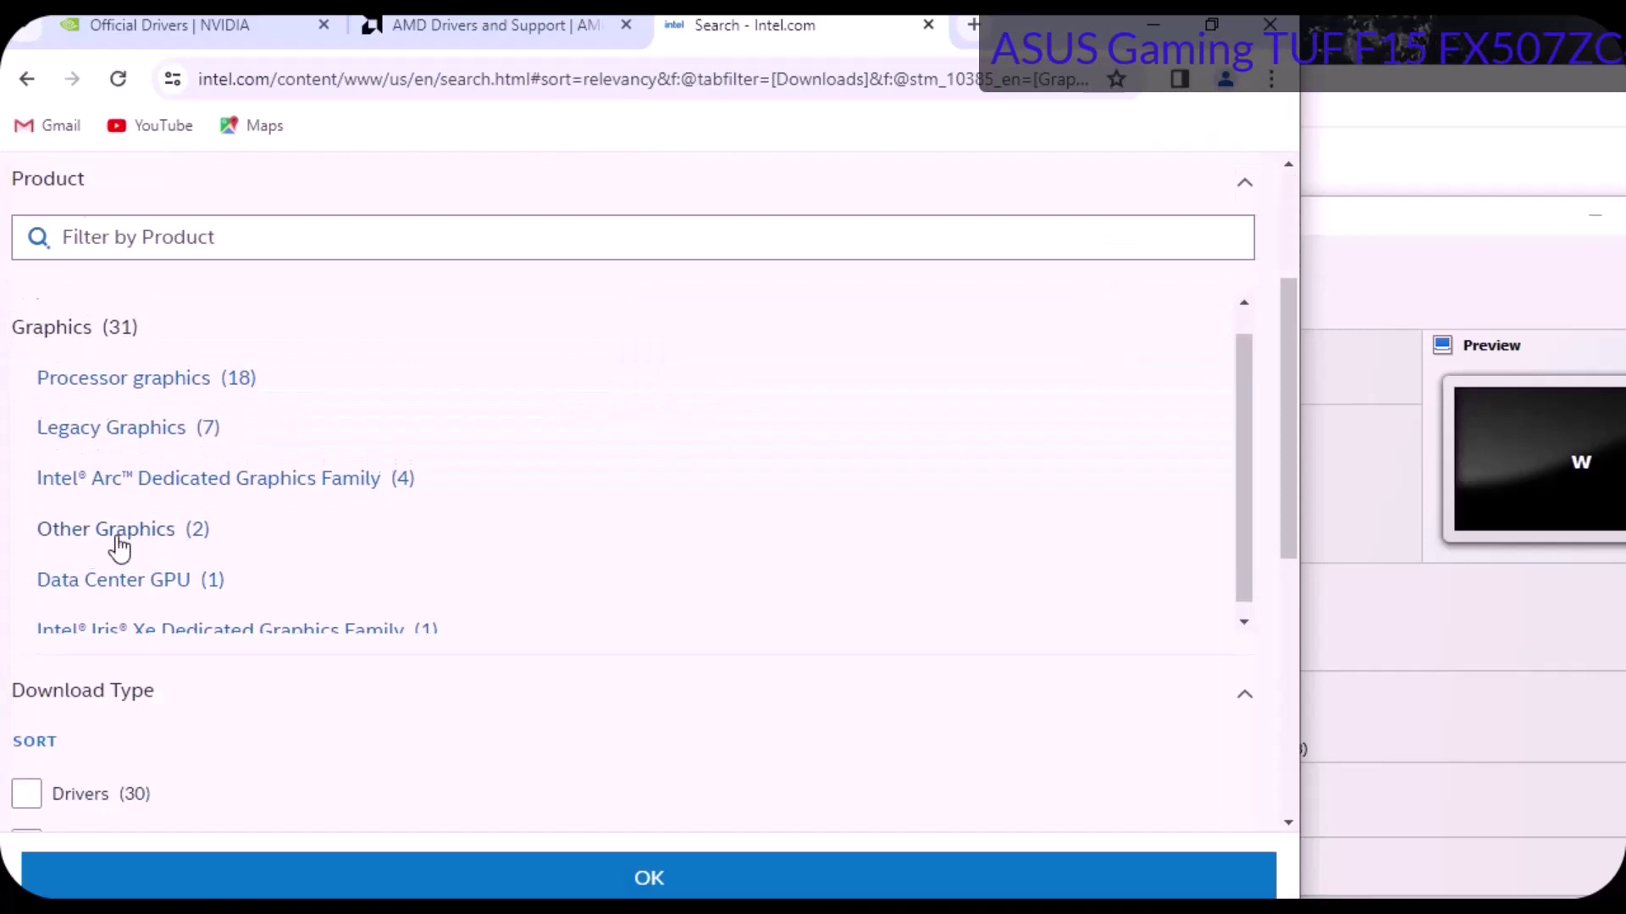
pyautogui.click(188, 237)
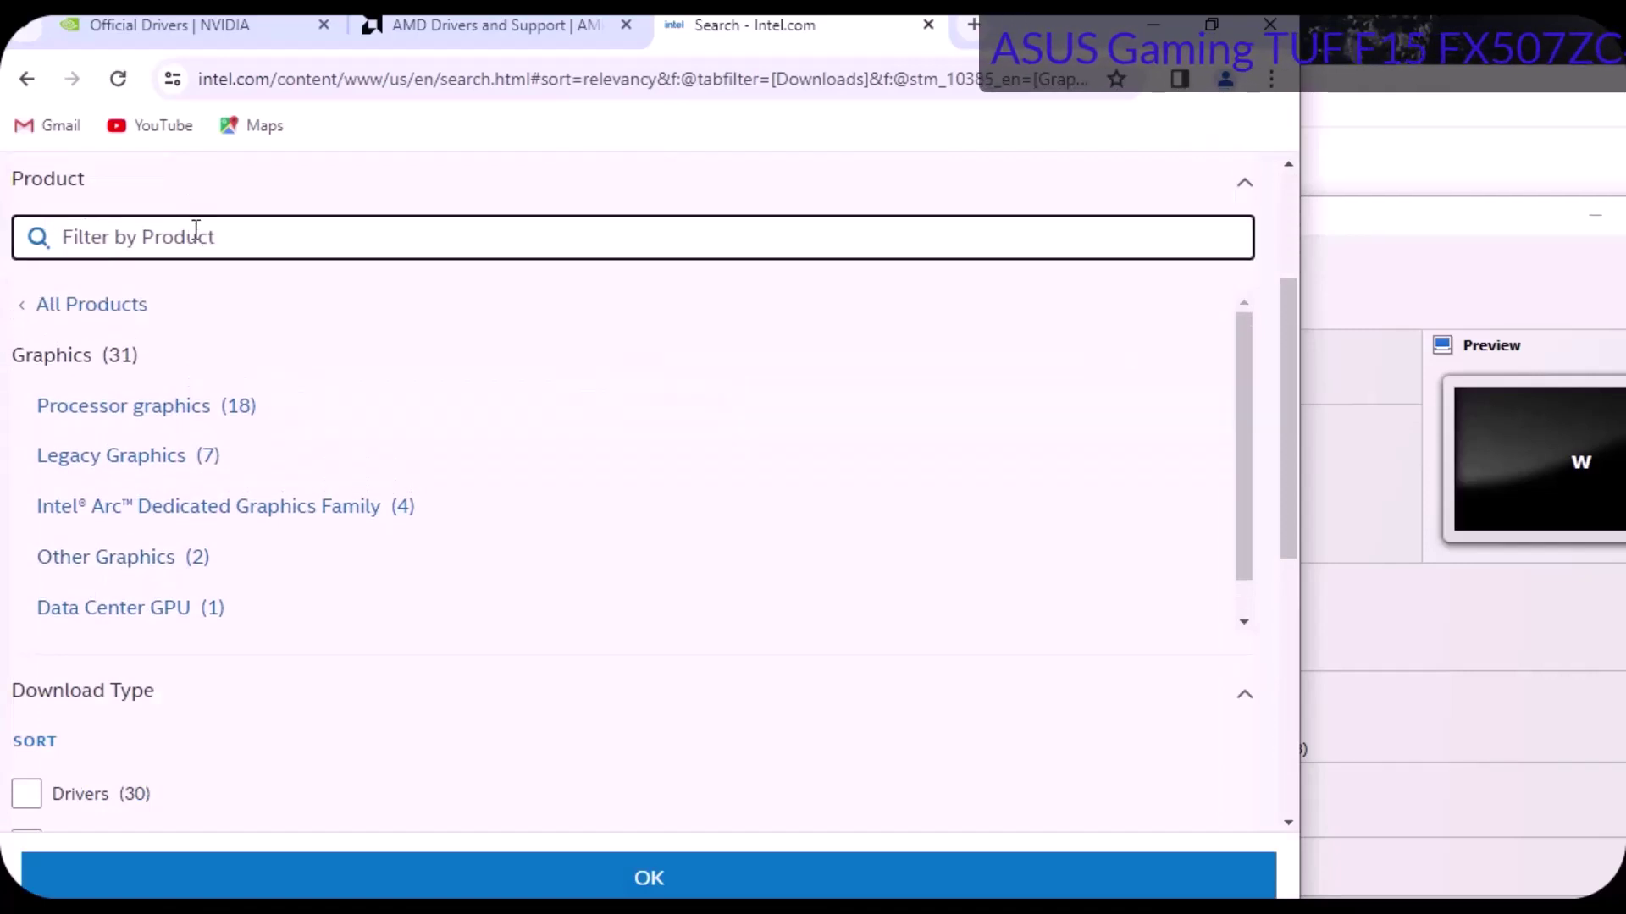
pyautogui.write('uh')
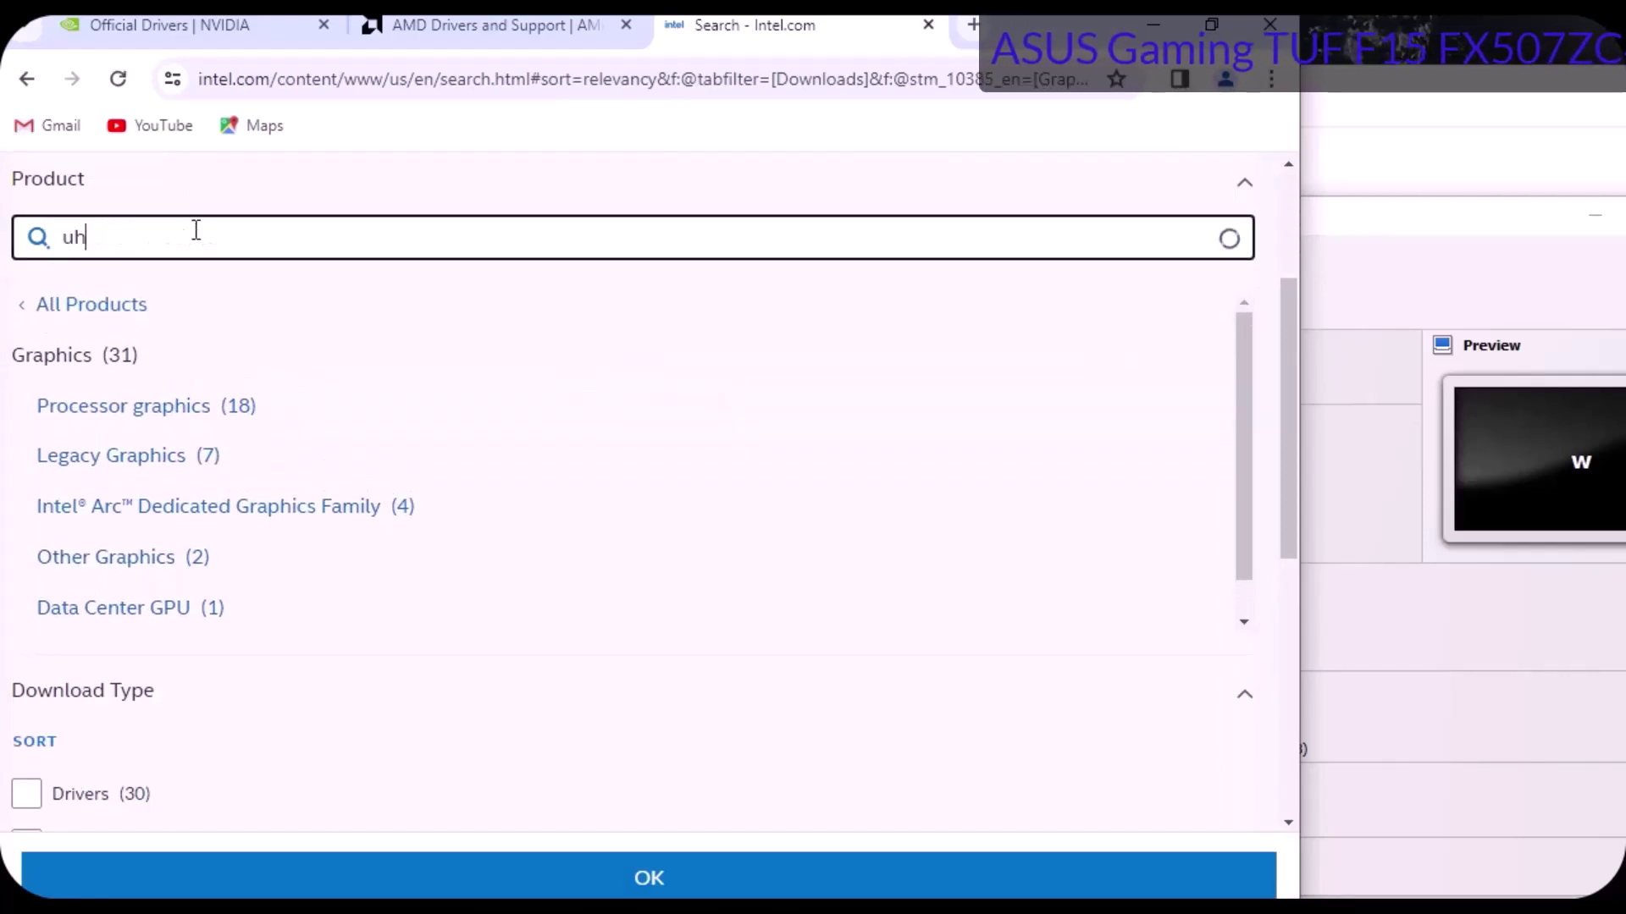
pyautogui.write('d')
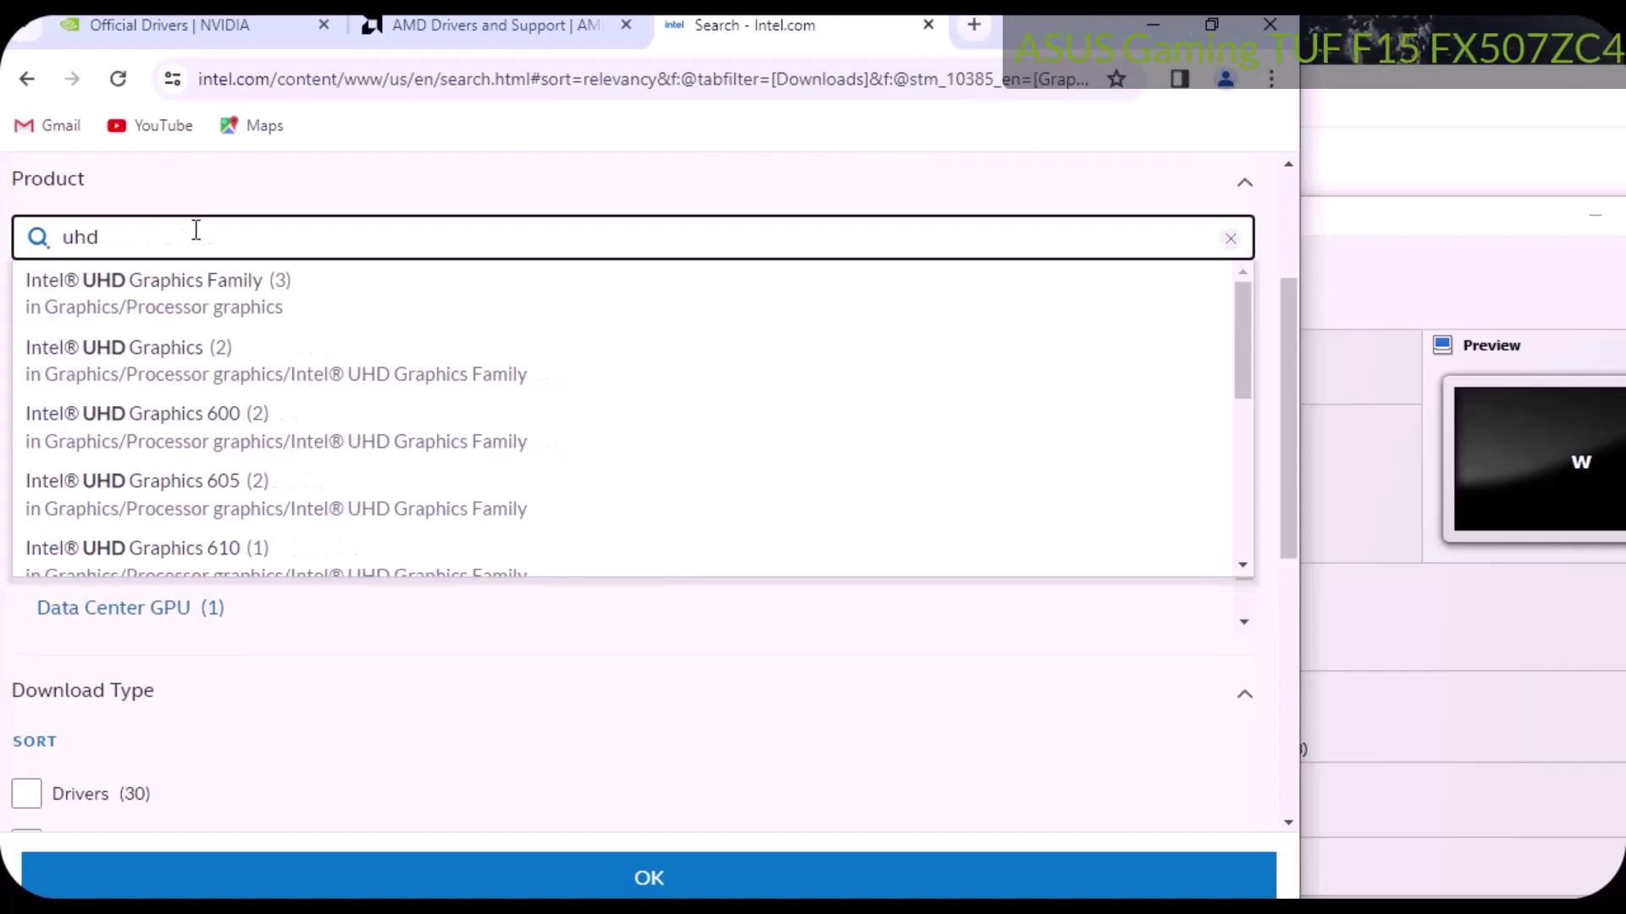
pyautogui.scroll(-5, 308, 404)
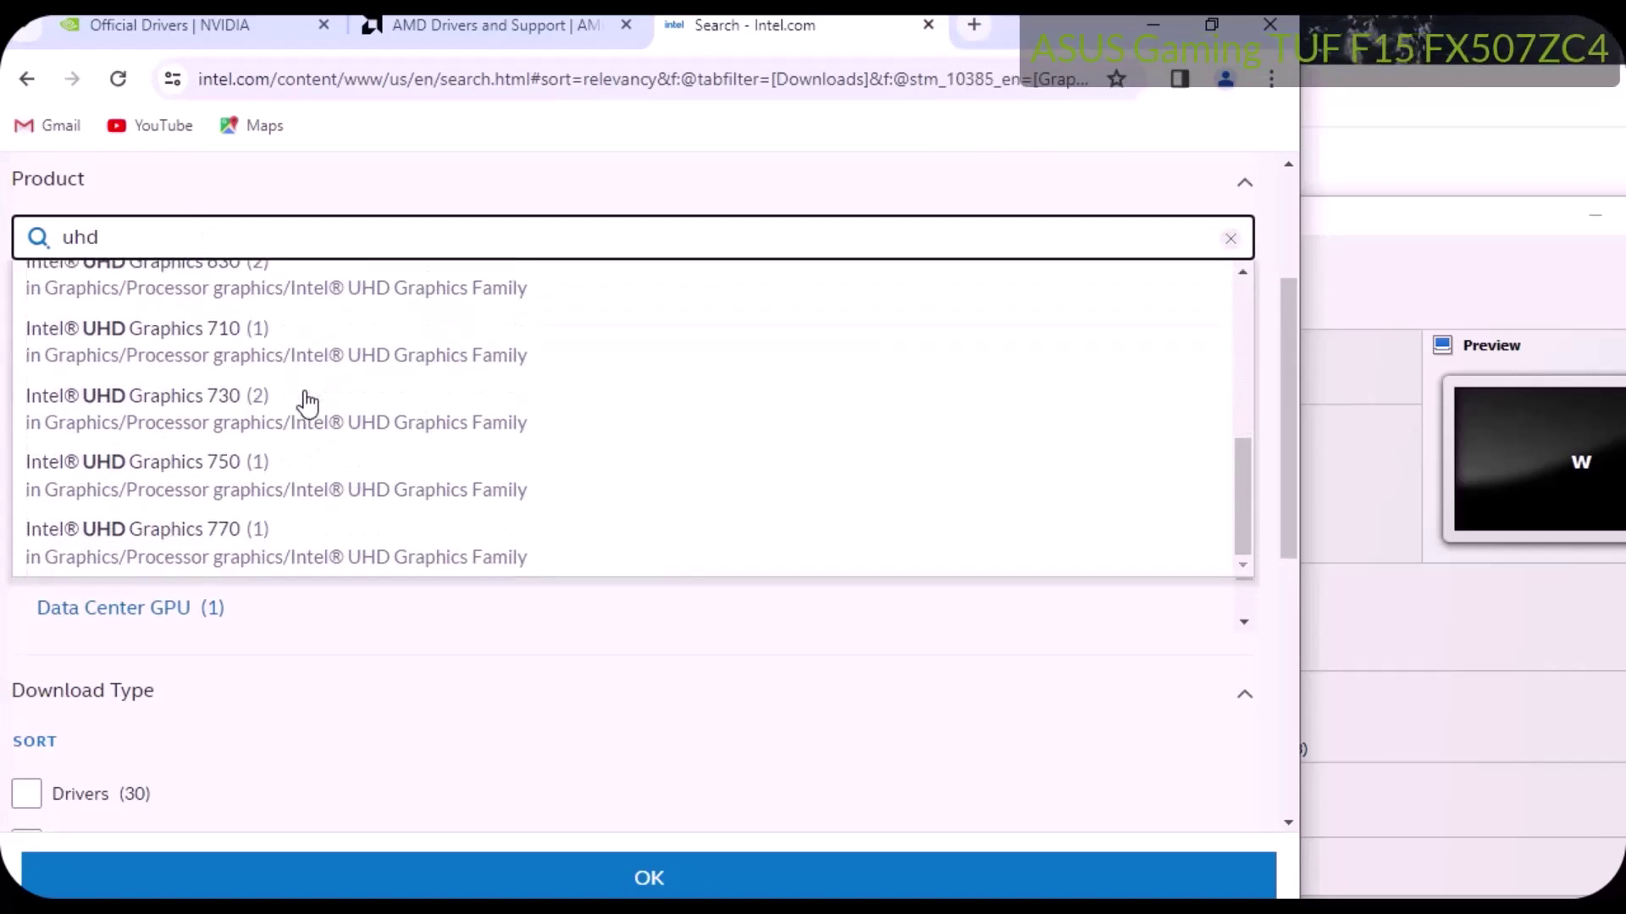
pyautogui.click(312, 479)
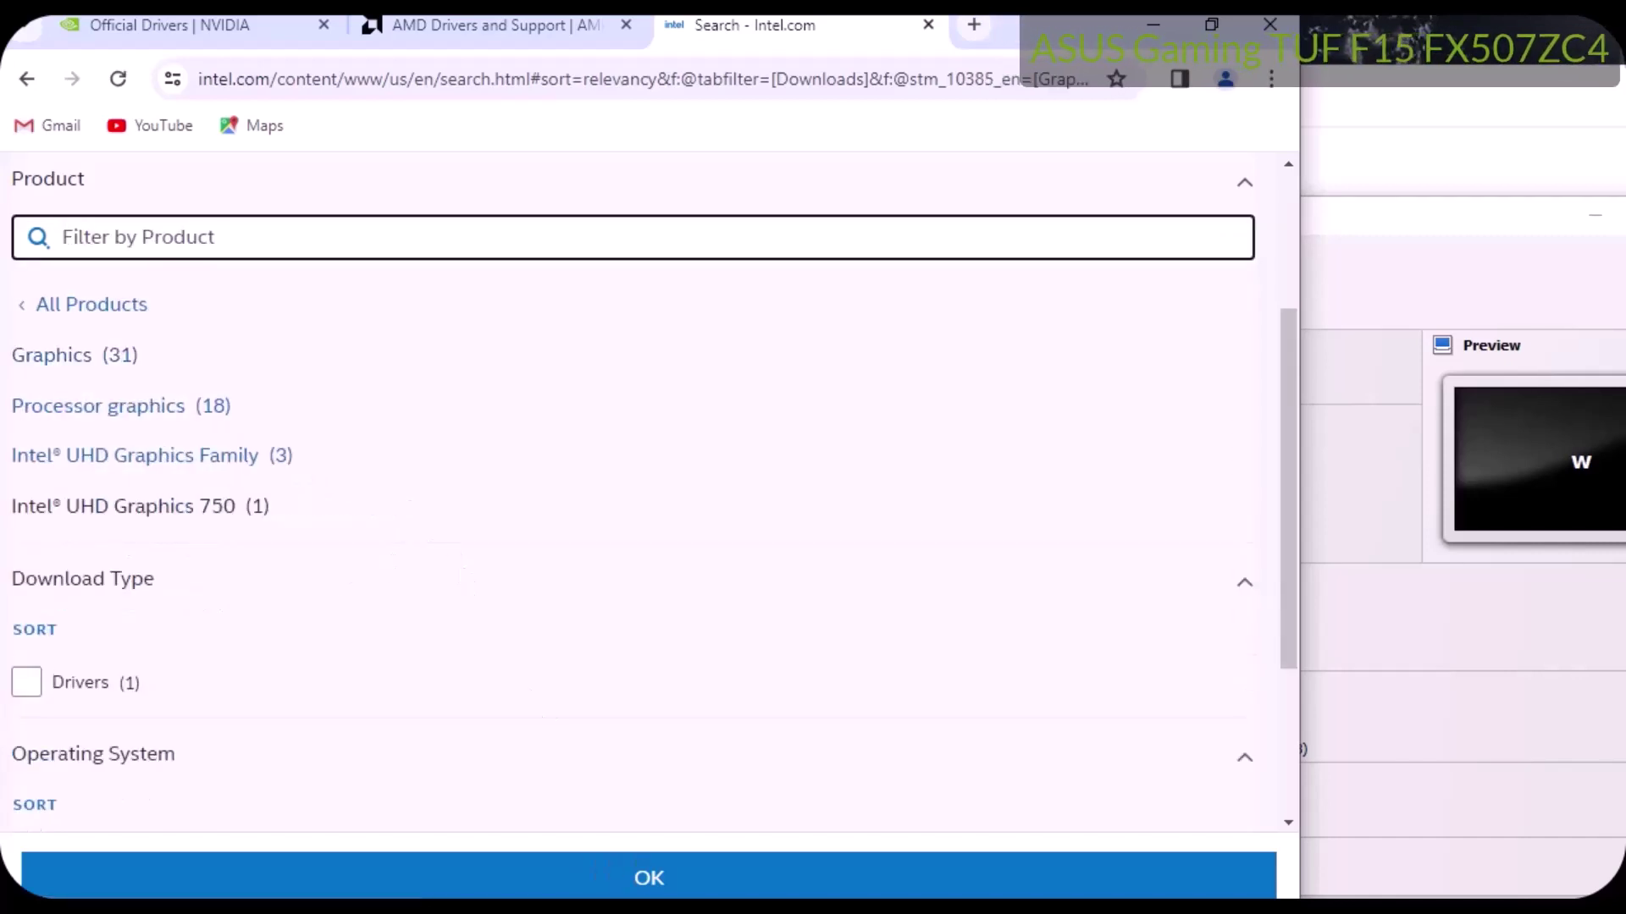
pyautogui.click(662, 881)
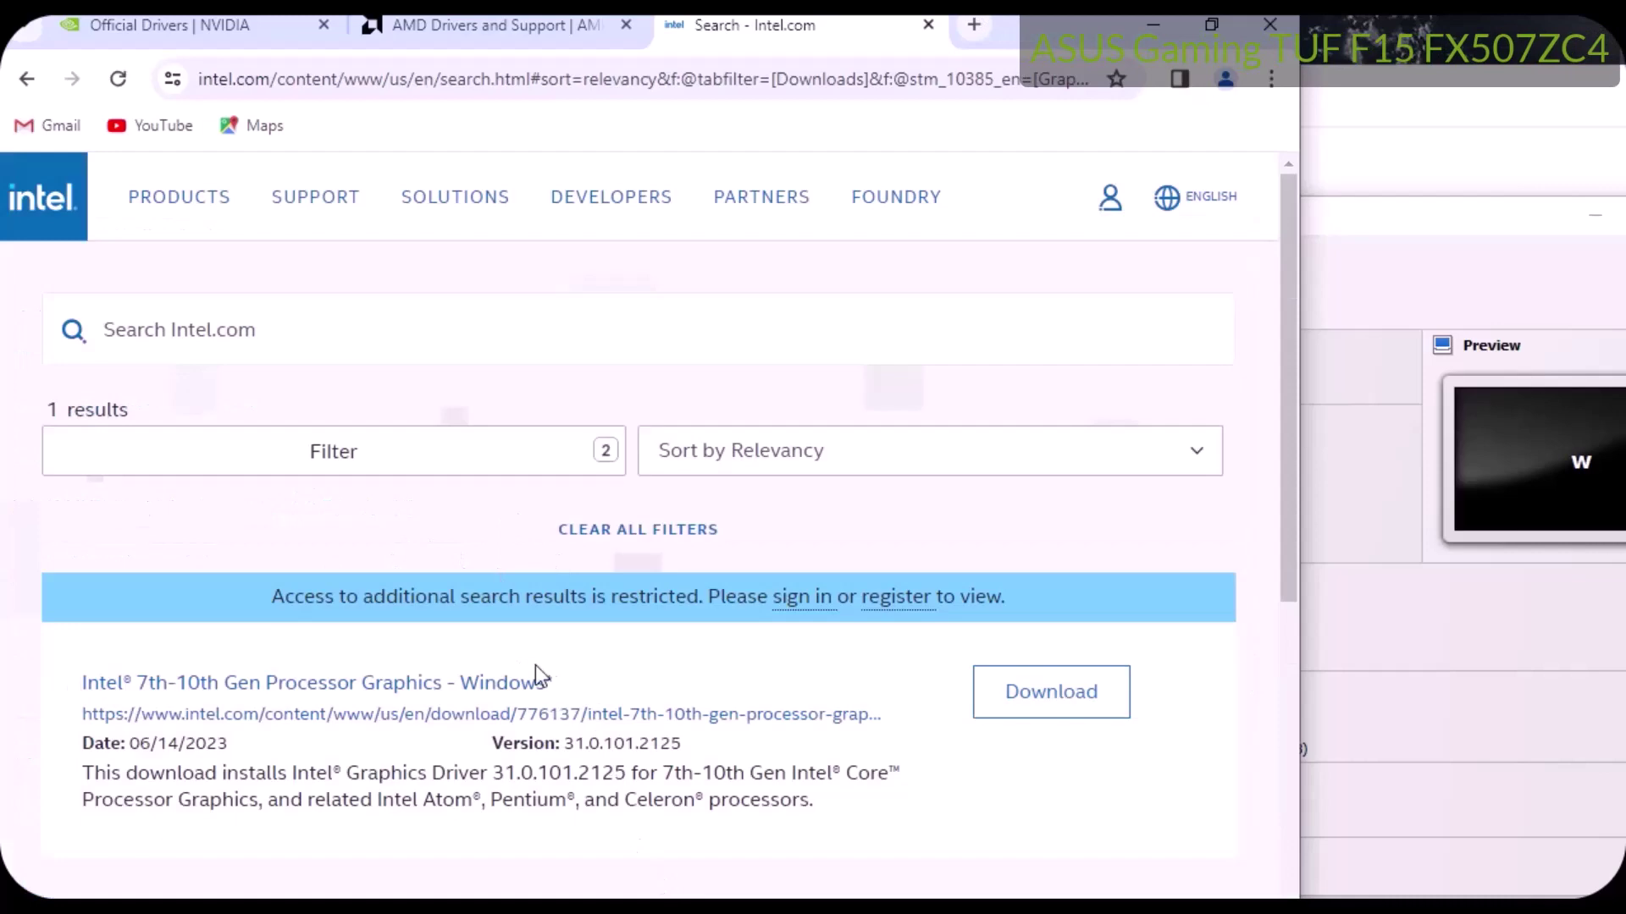
pyautogui.scroll(-2, 578, 665)
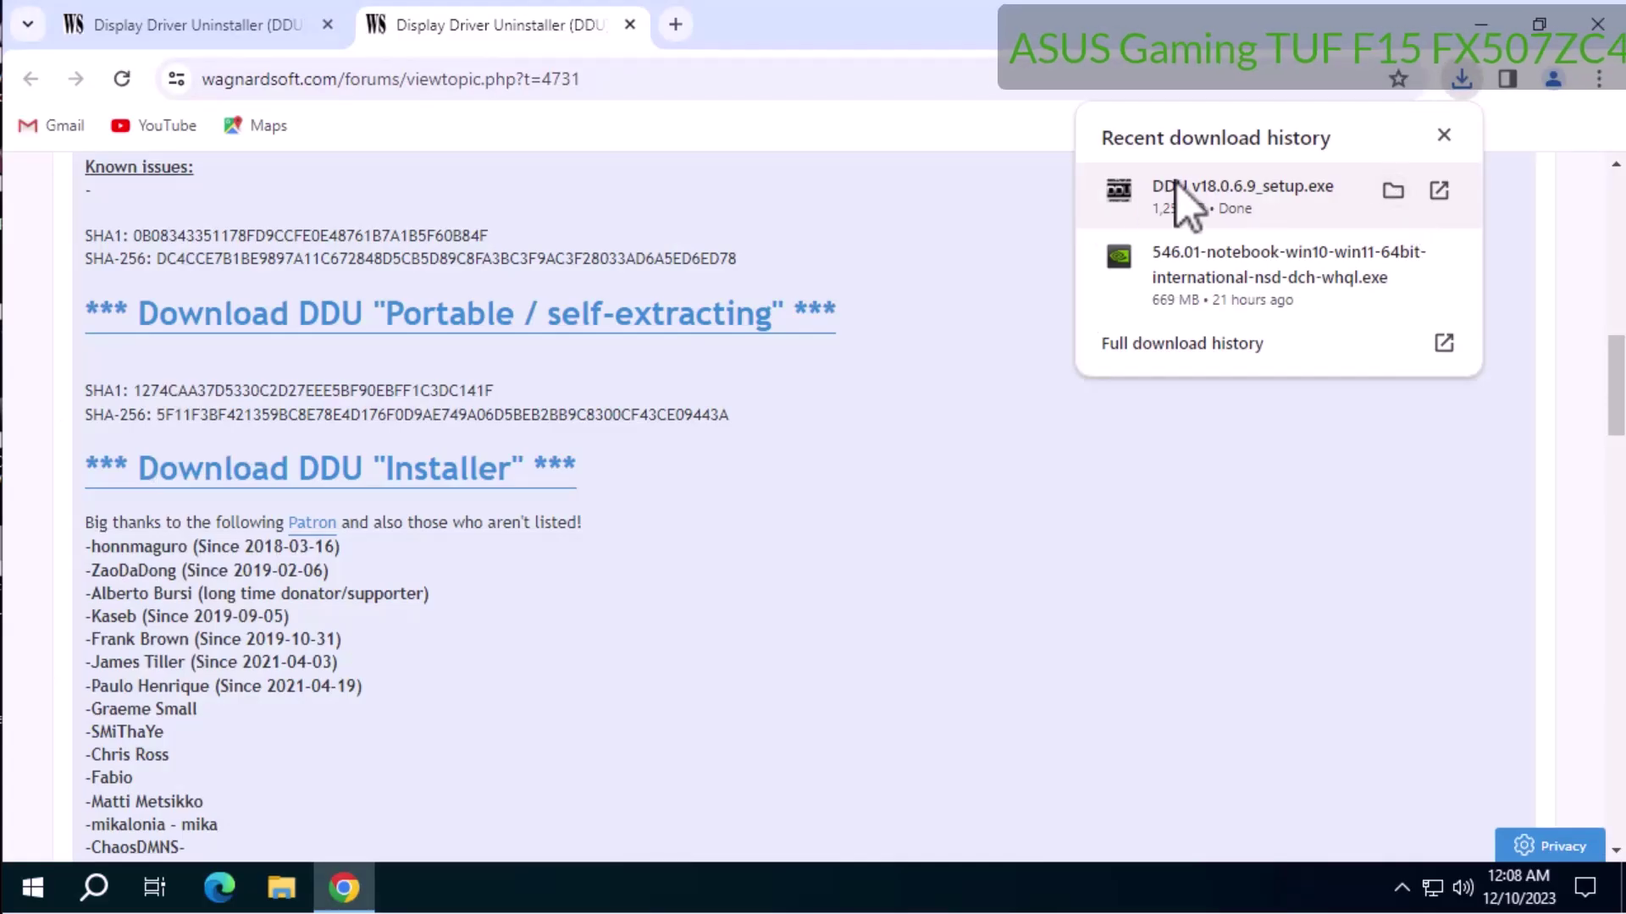
# Step: Install DDU 18.0.6.9 with default settings, skip the readme, and launch it
pyautogui.click(1181, 189)
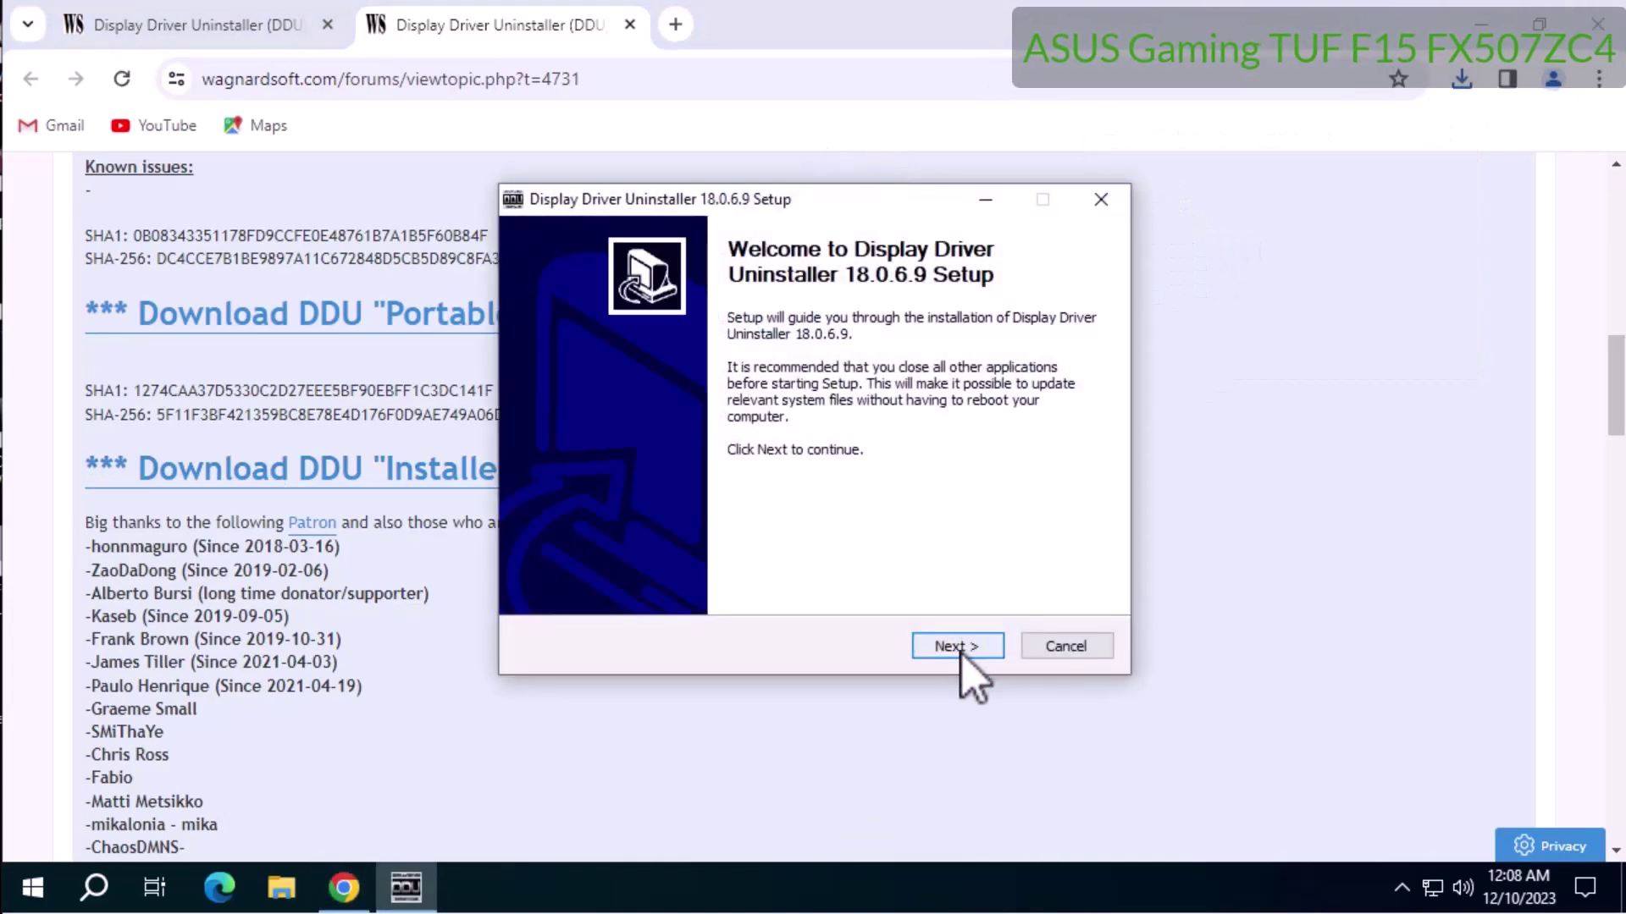
pyautogui.click(959, 647)
pyautogui.click(960, 647)
pyautogui.click(959, 647)
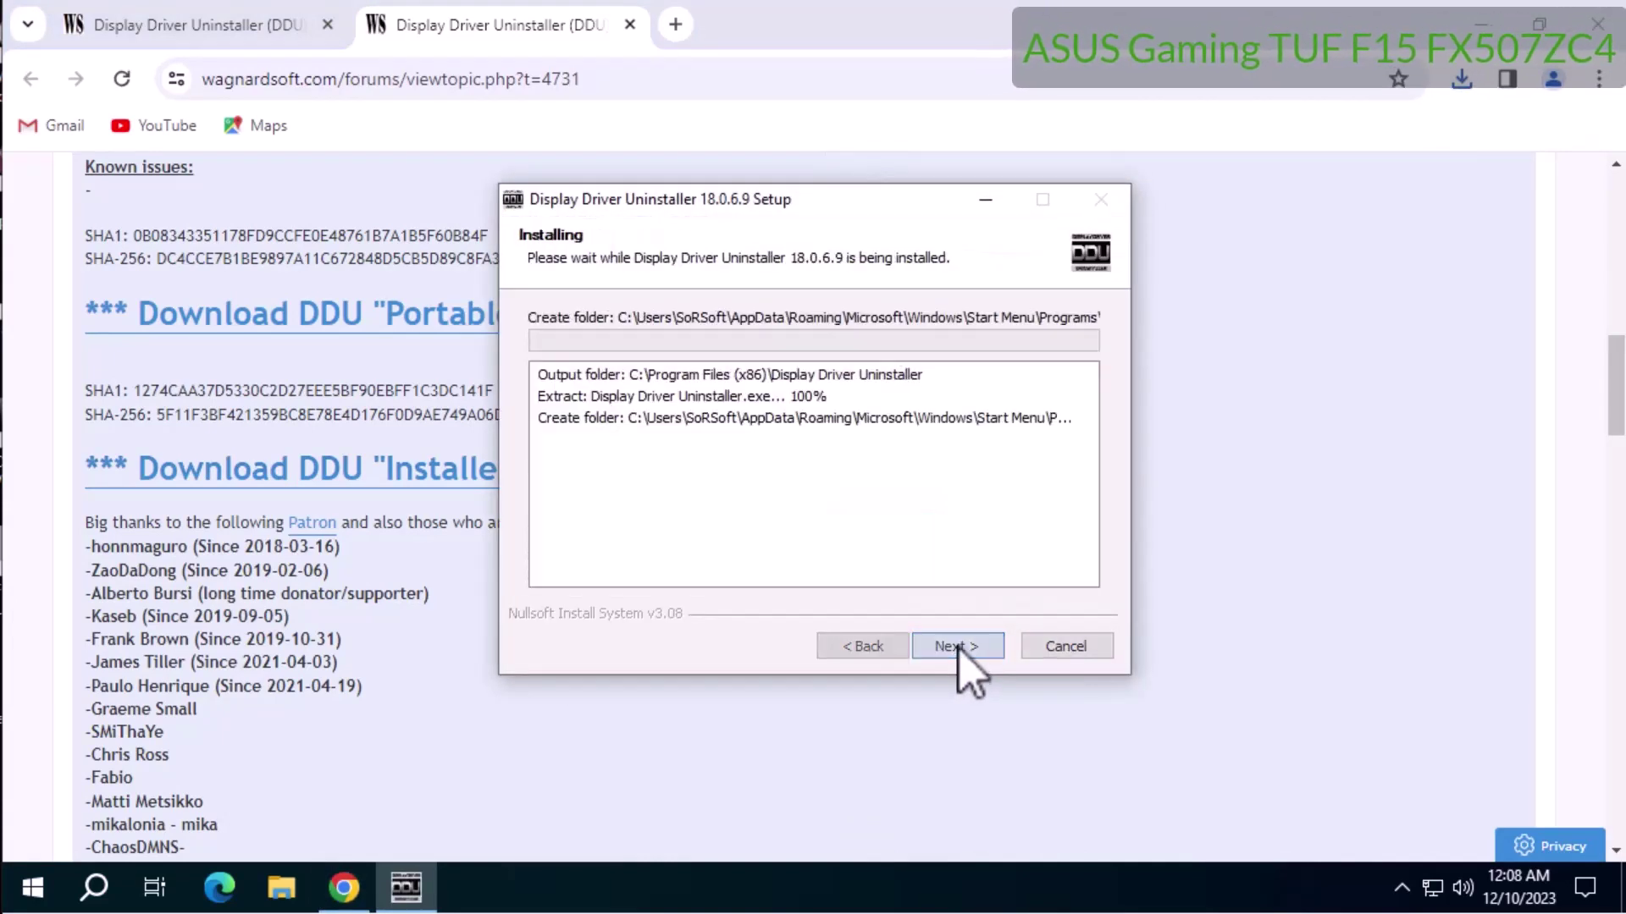
pyautogui.click(1602, 24)
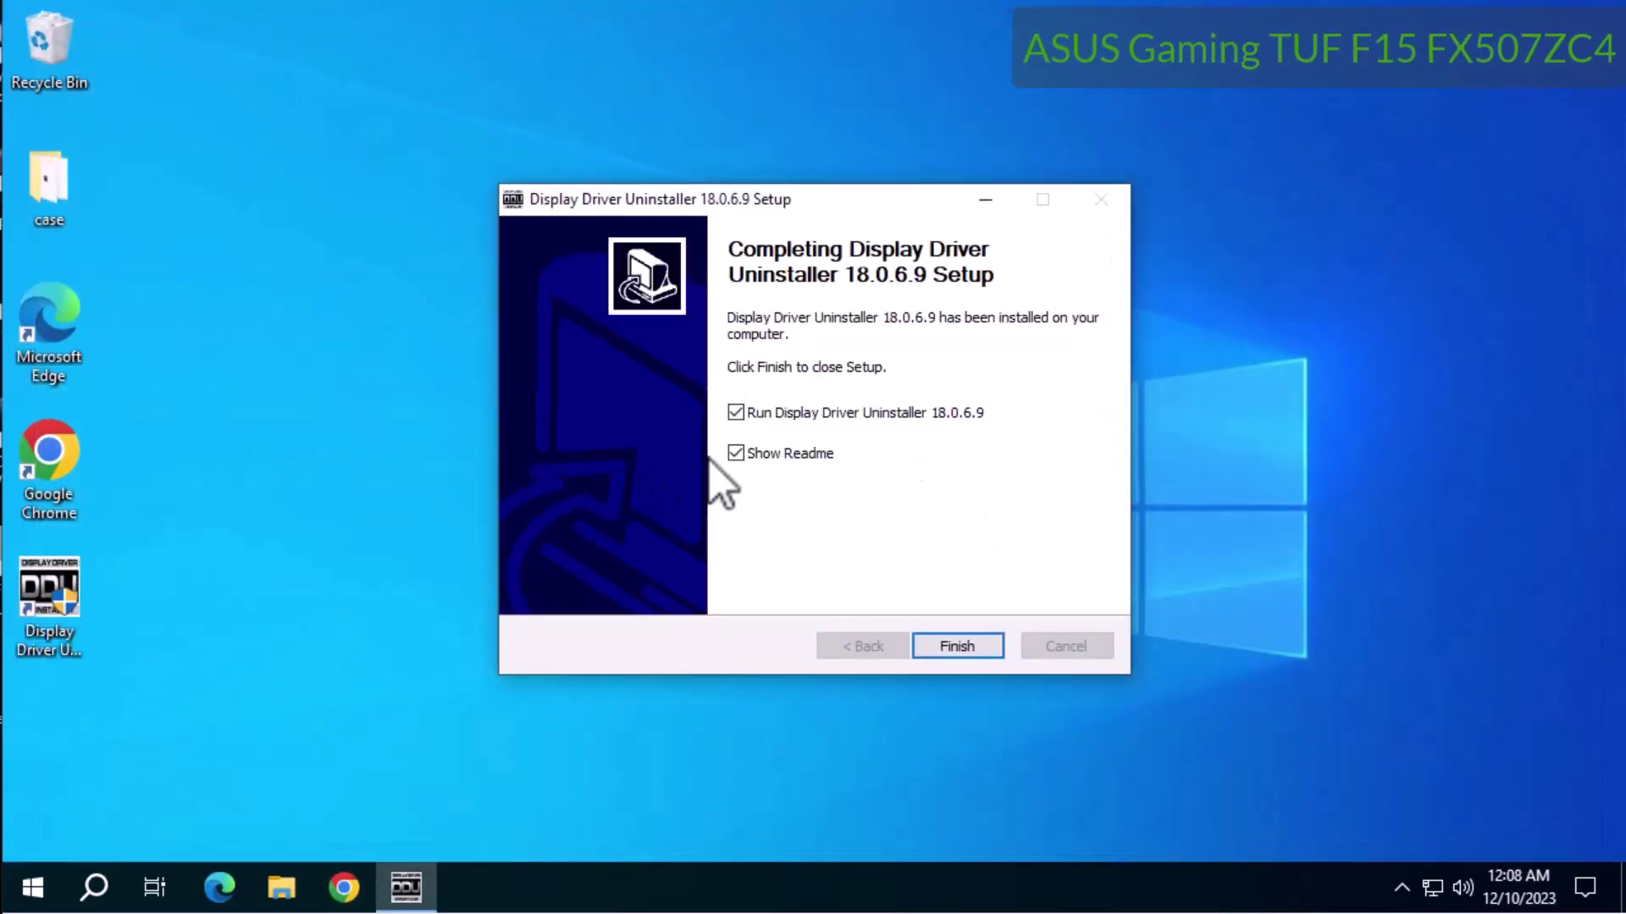
pyautogui.click(735, 453)
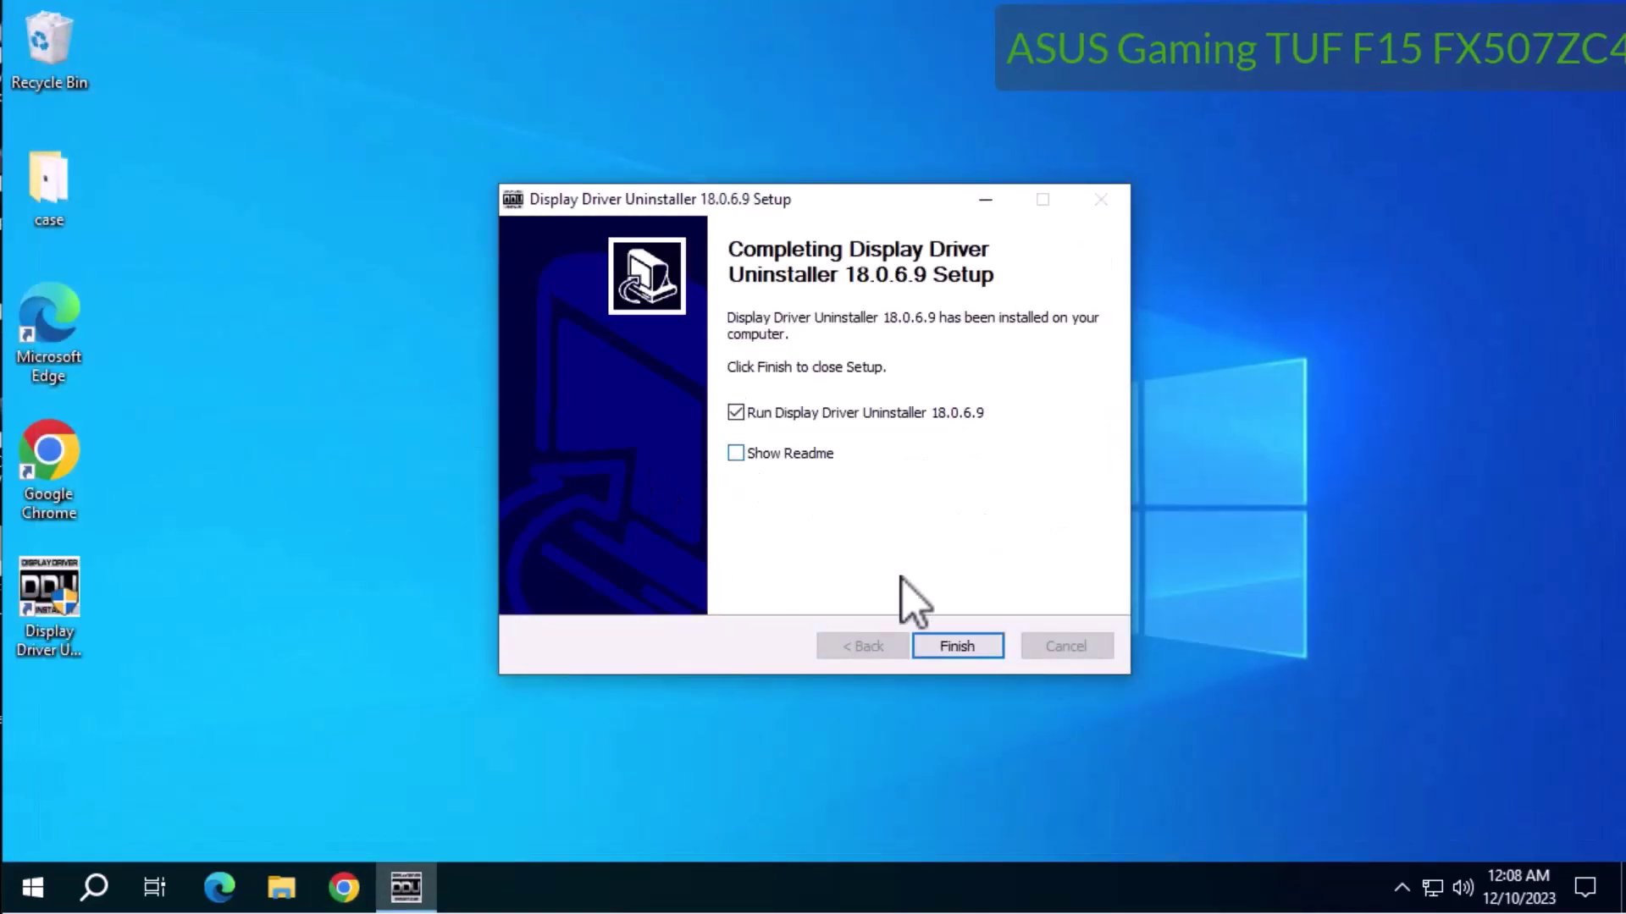
pyautogui.click(974, 651)
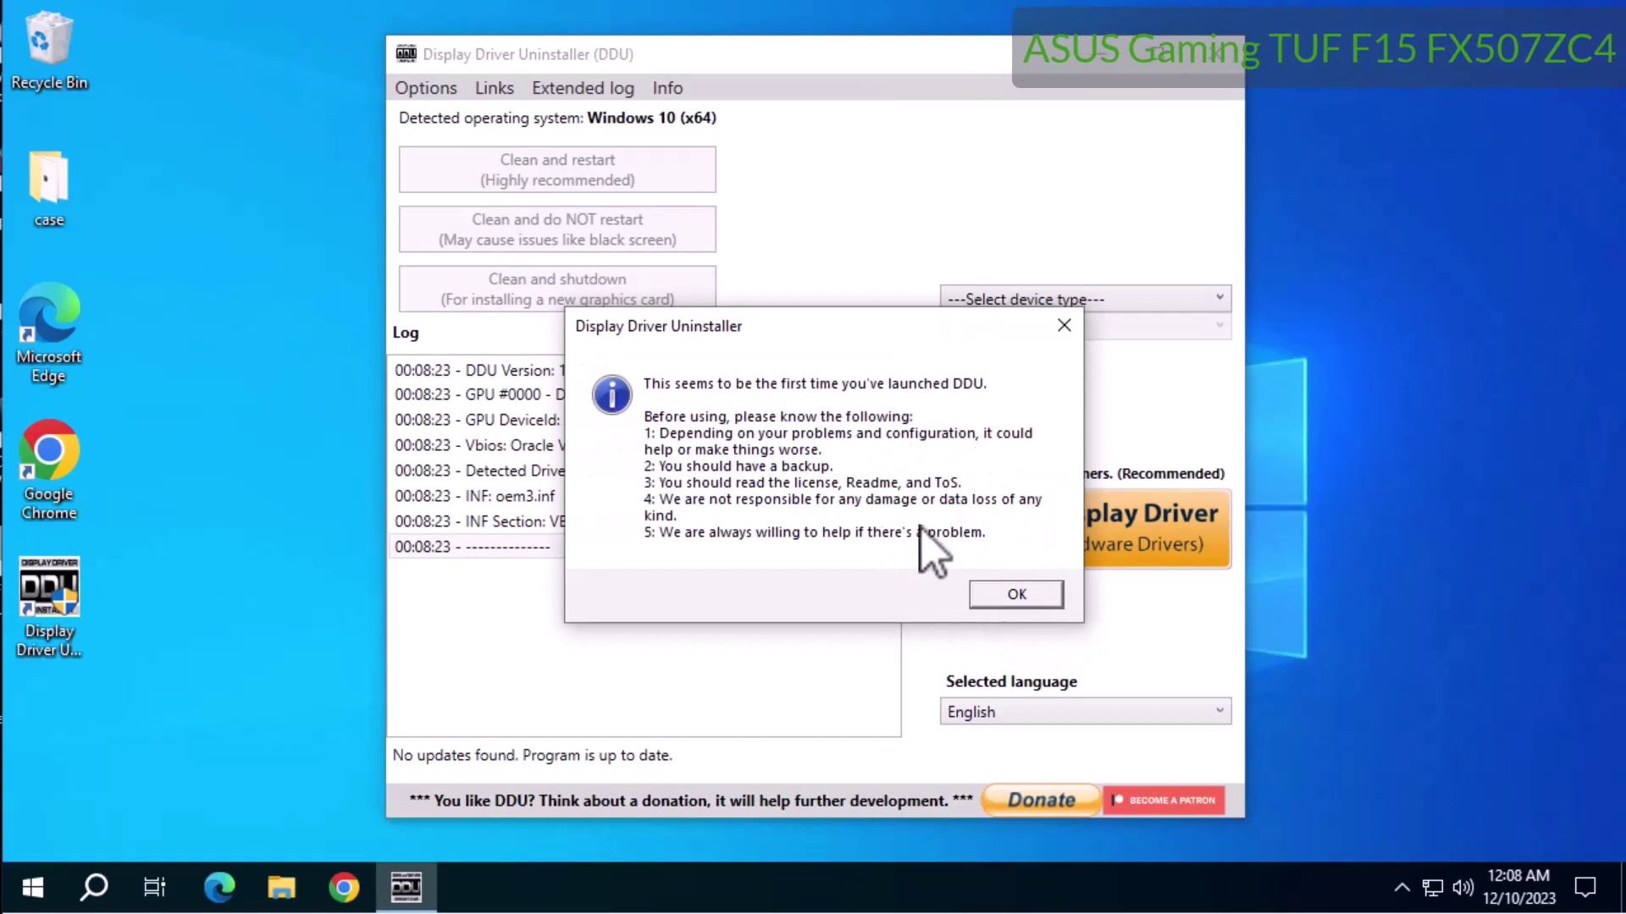
# Step: Dismiss DDU's notice and Options, select GPU and NVIDIA, and run Clean and restart
pyautogui.click(1026, 598)
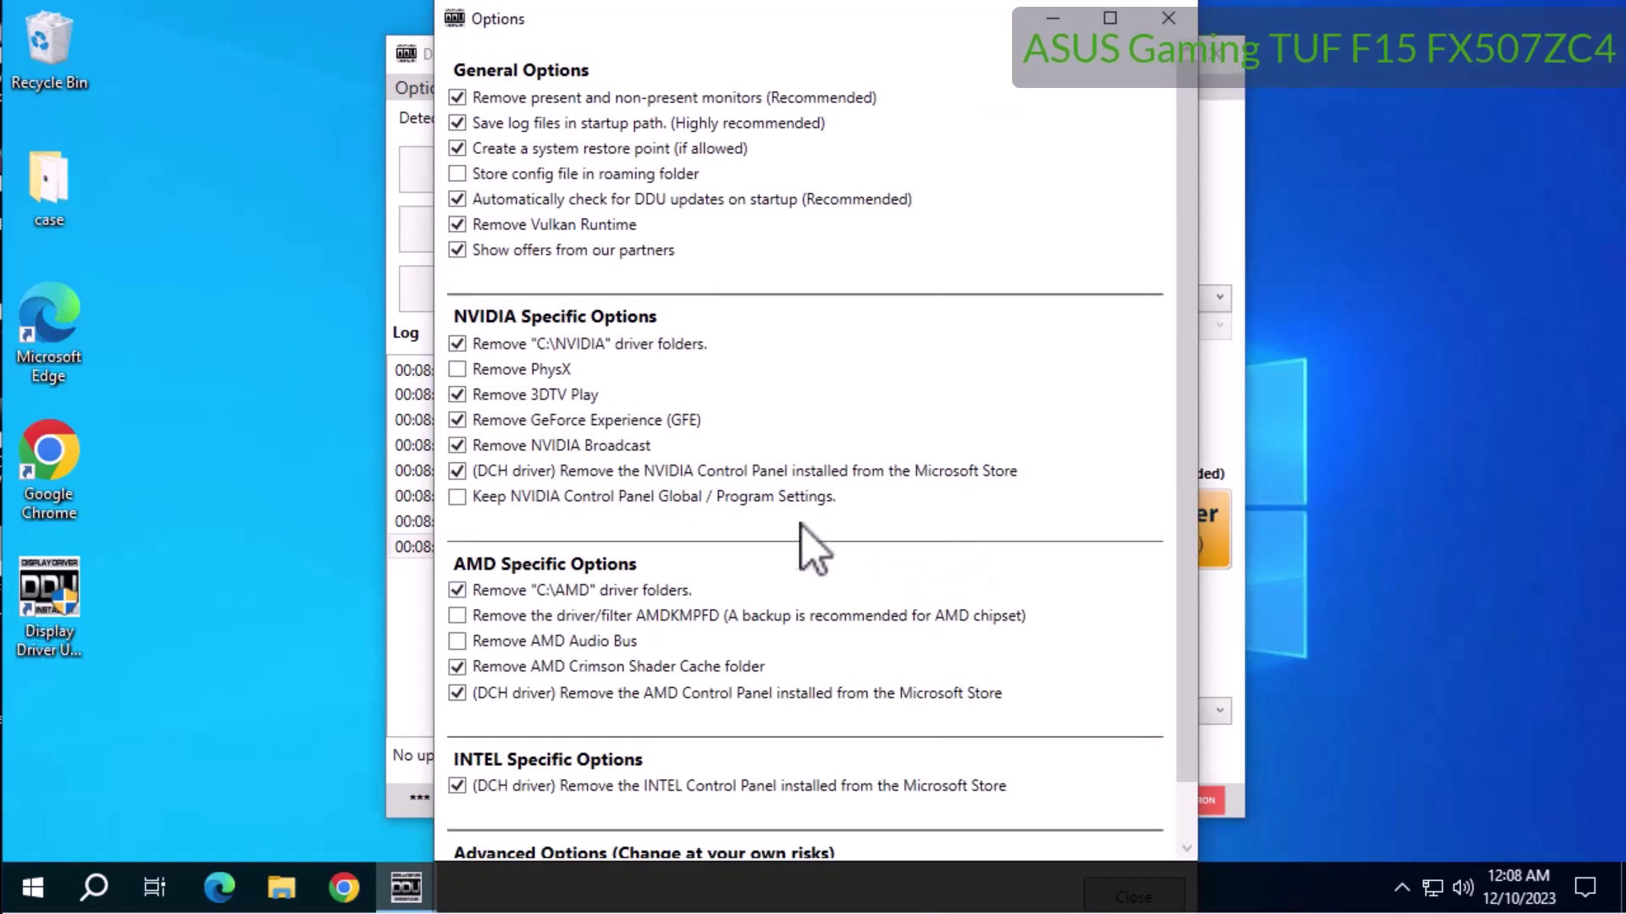
pyautogui.scroll(-2, 809, 554)
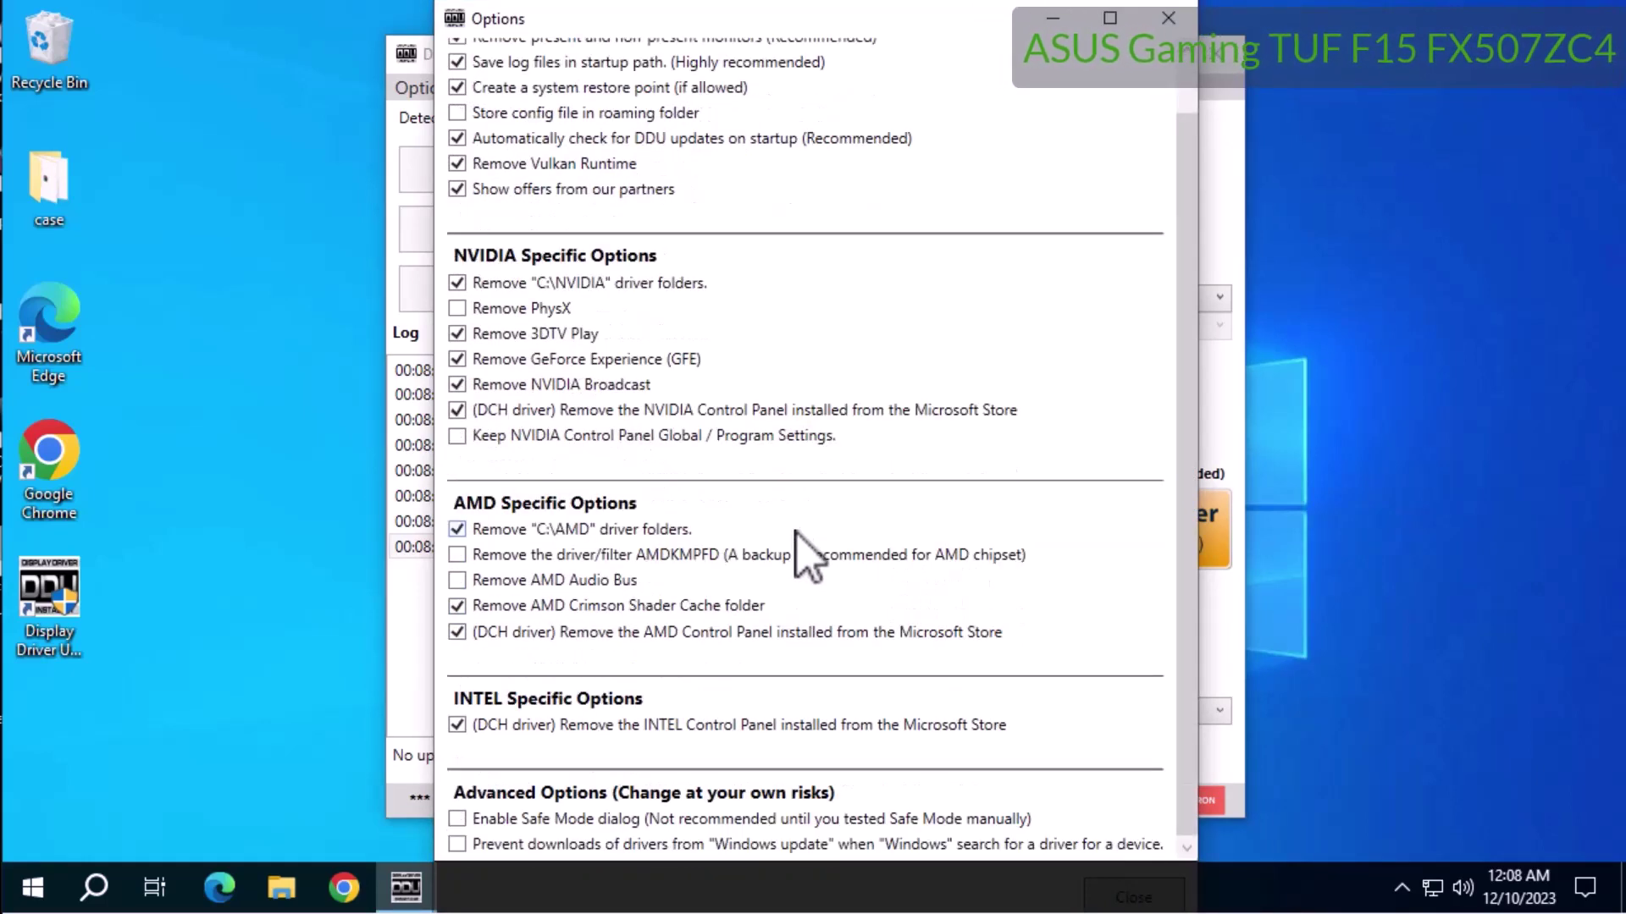
pyautogui.click(1168, 17)
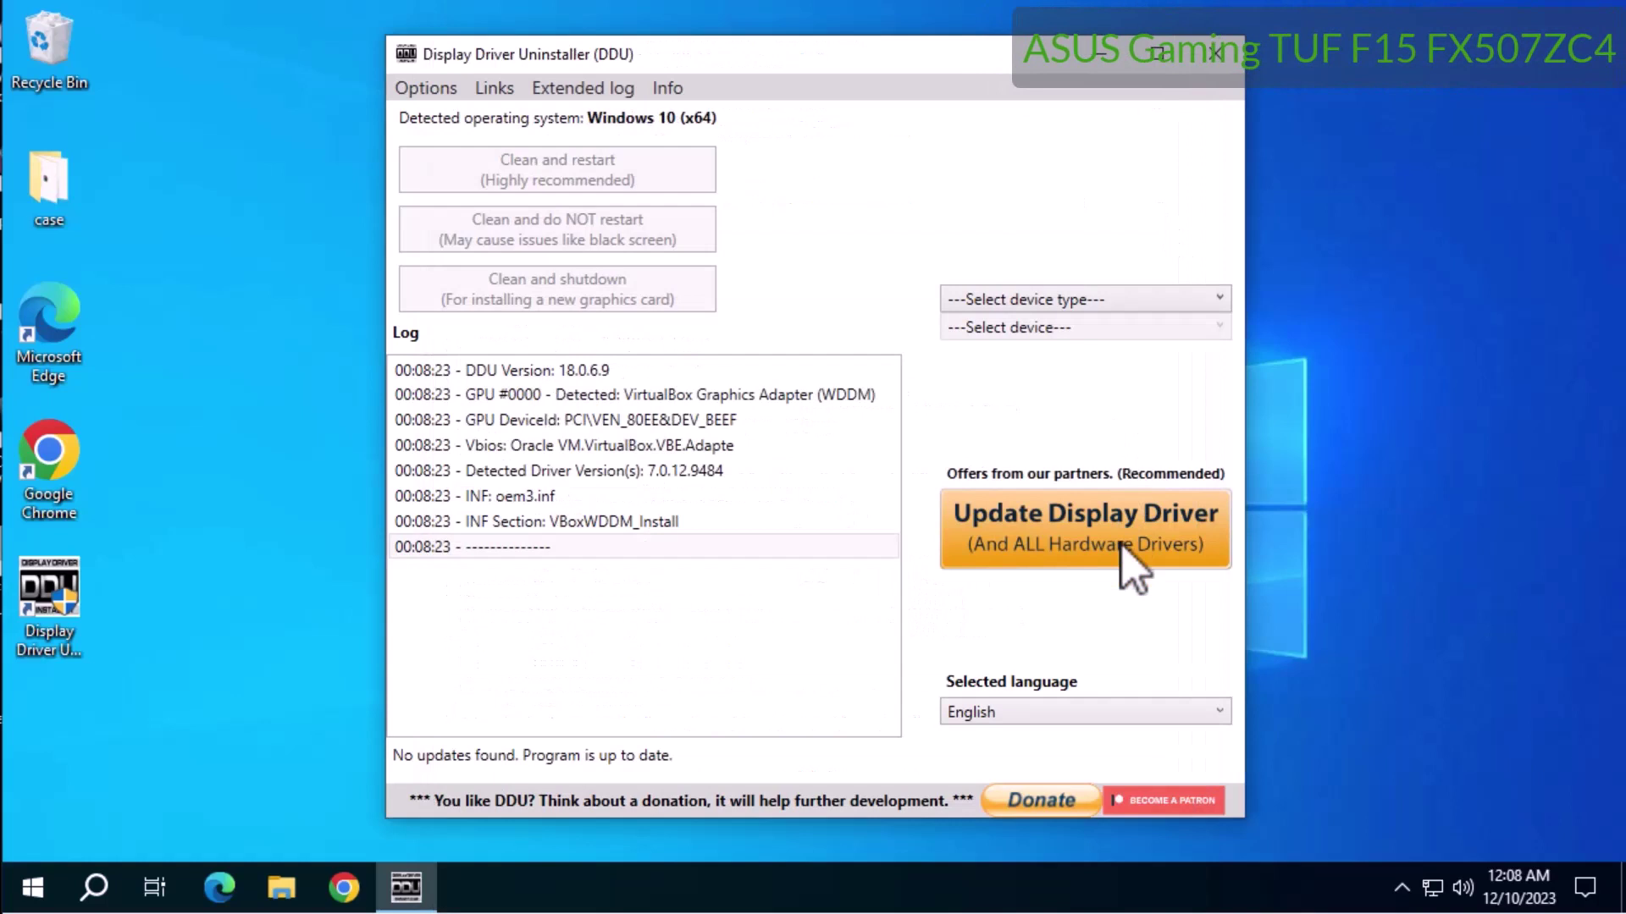
pyautogui.click(1139, 298)
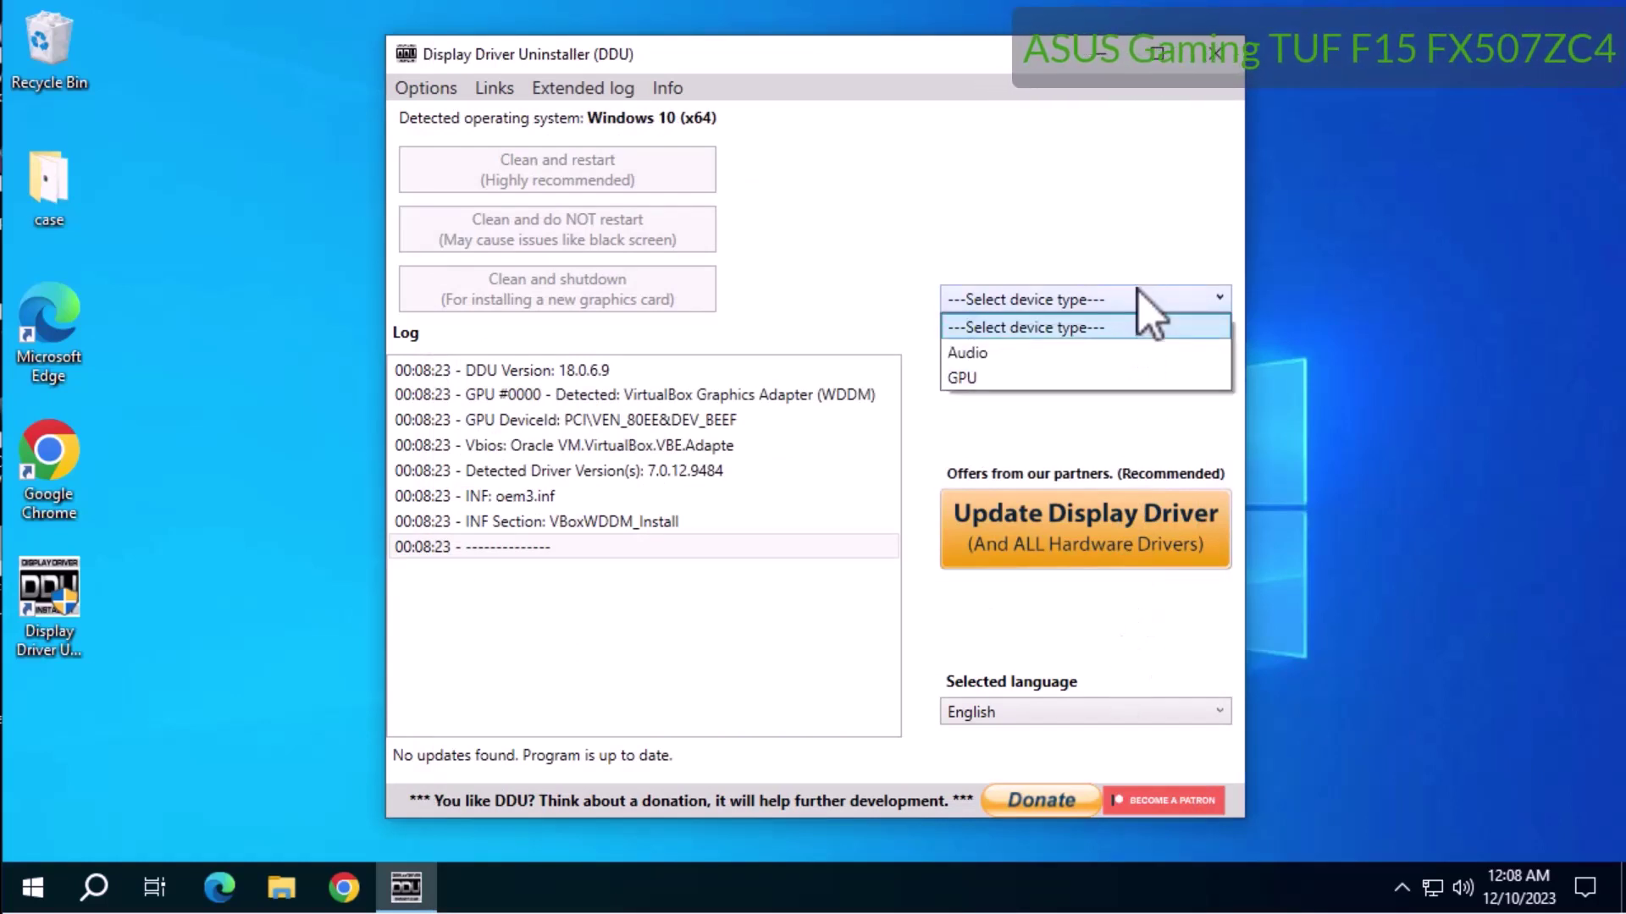
pyautogui.click(1033, 378)
pyautogui.click(1059, 330)
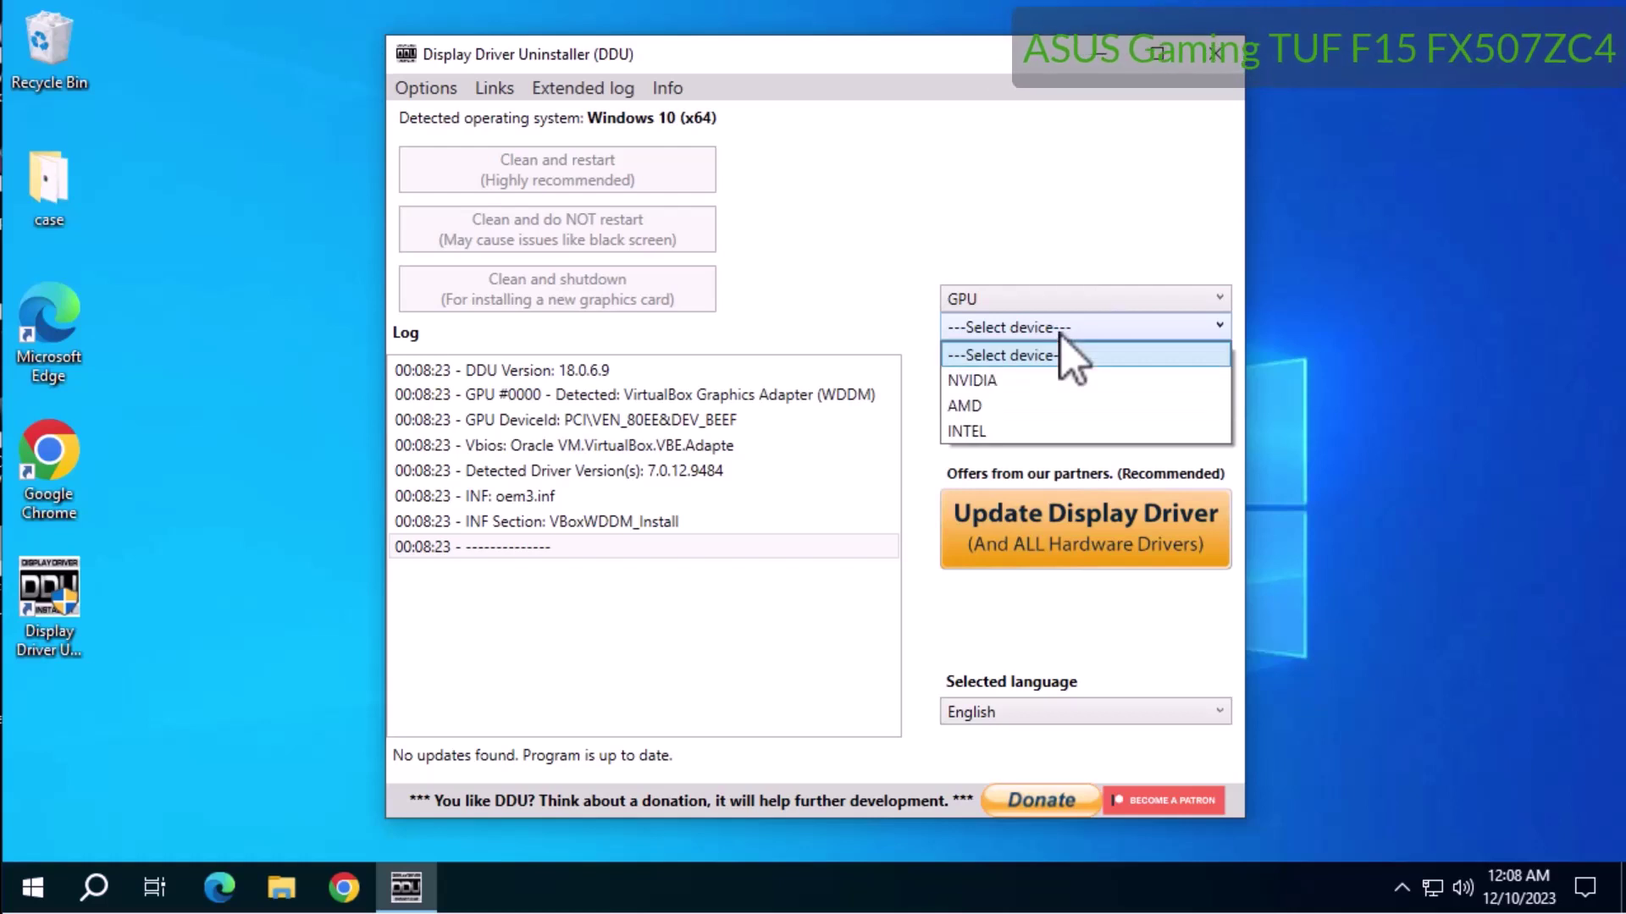
pyautogui.click(1017, 380)
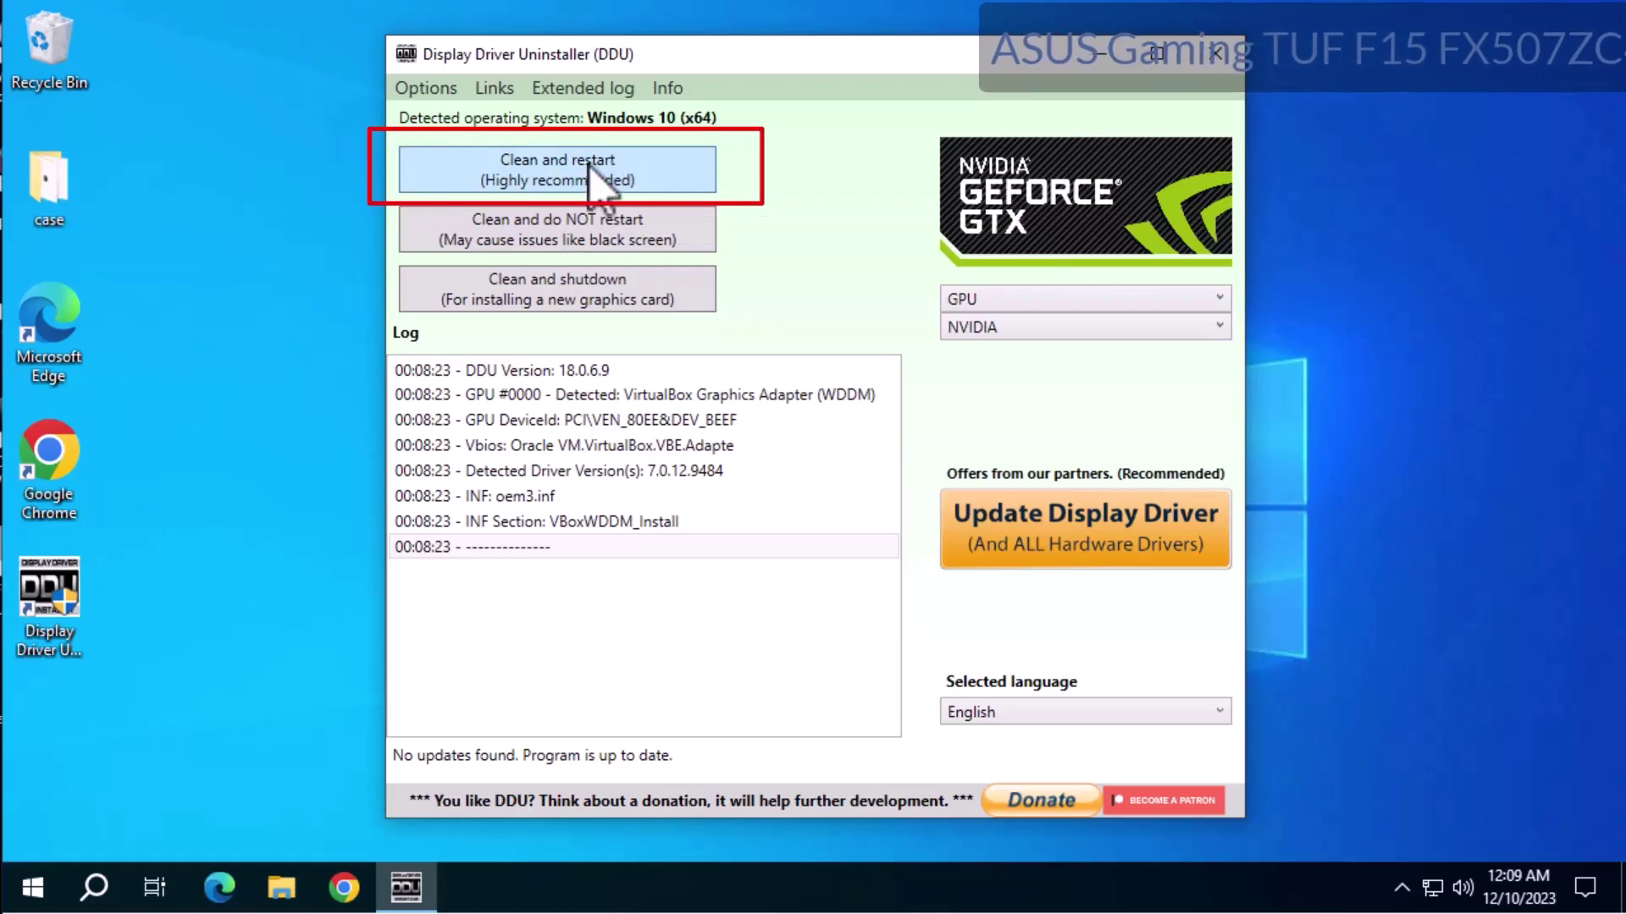
pyautogui.click(601, 183)
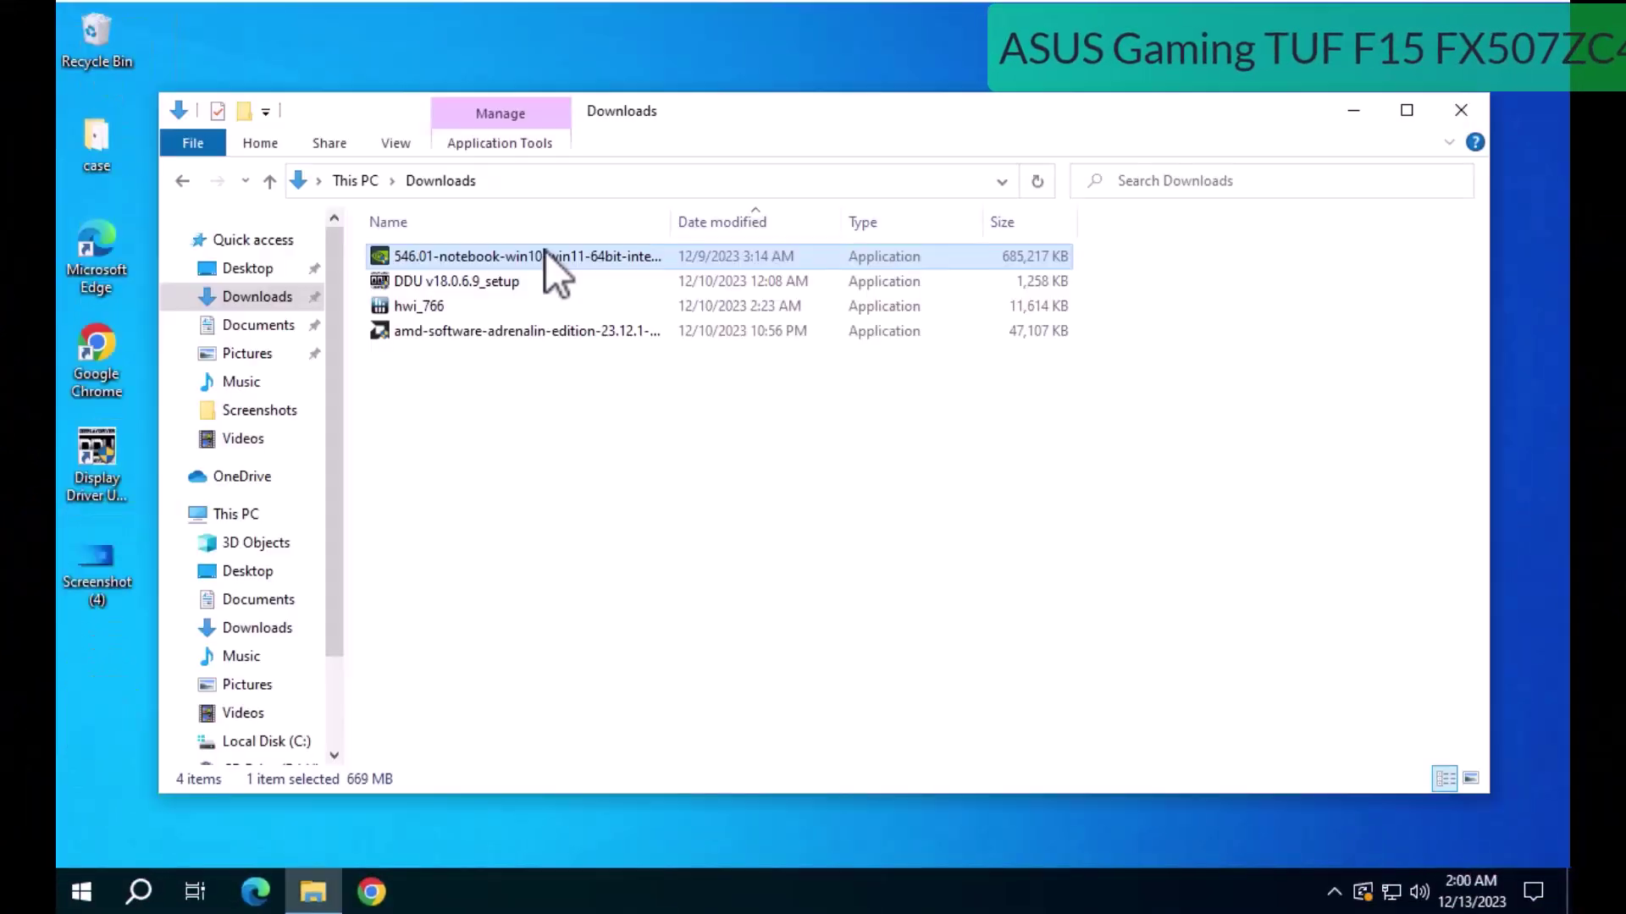
# Step: Extract the NVIDIA 546.01 driver, install AMD Adrenalin, then launch the gfx_win_101.5074 installer
pyautogui.doubleClick(546, 254)
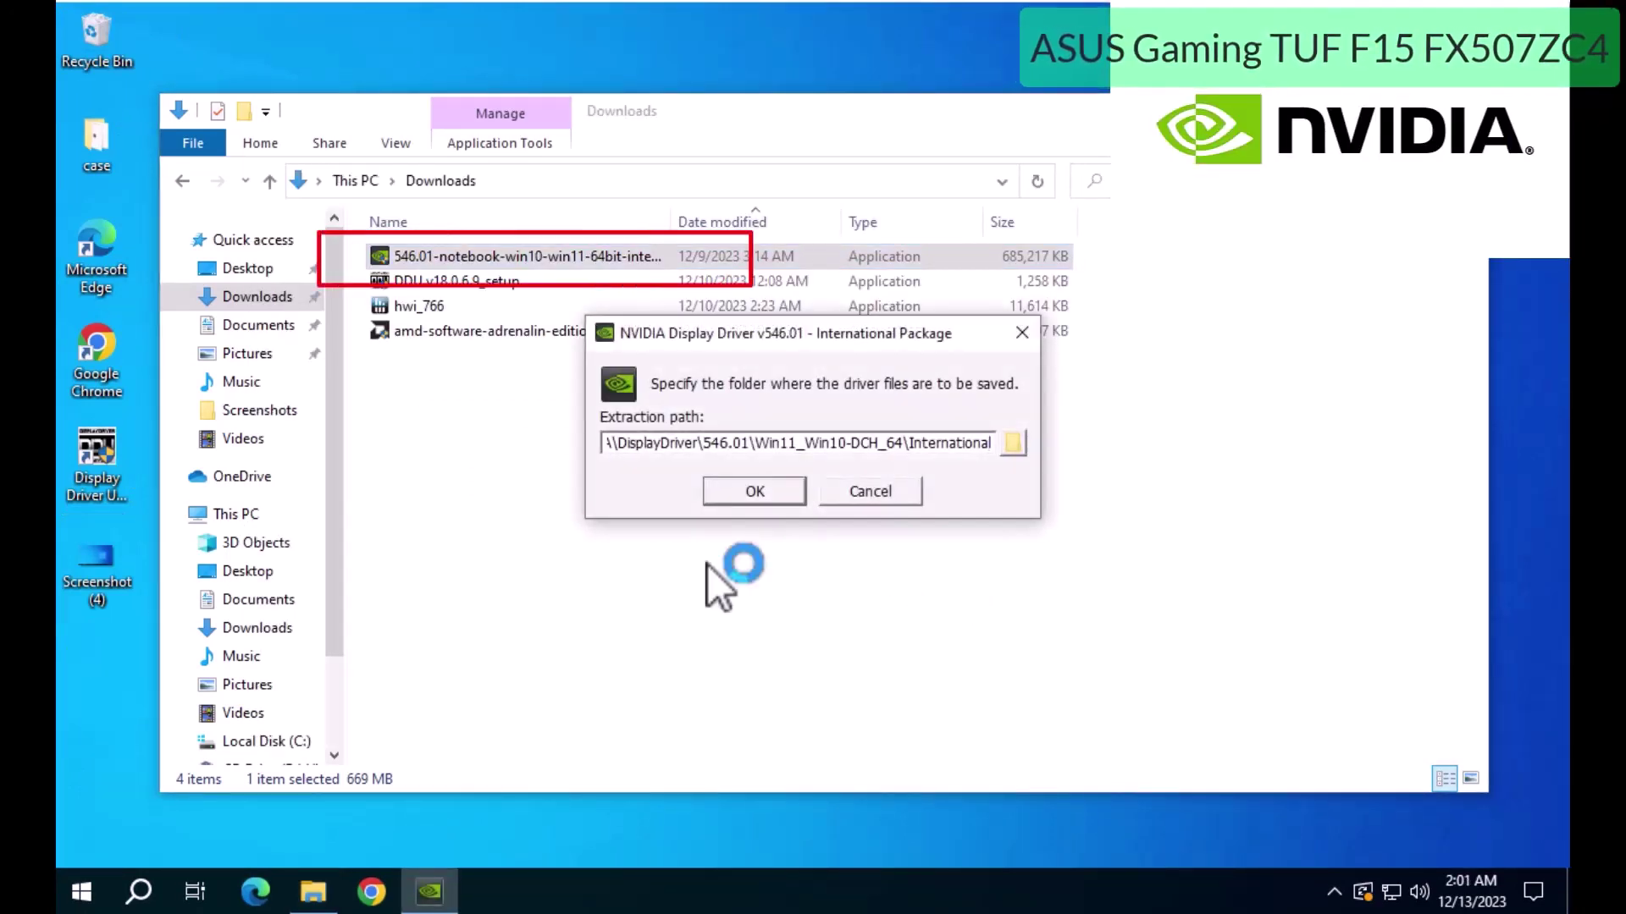
pyautogui.click(741, 492)
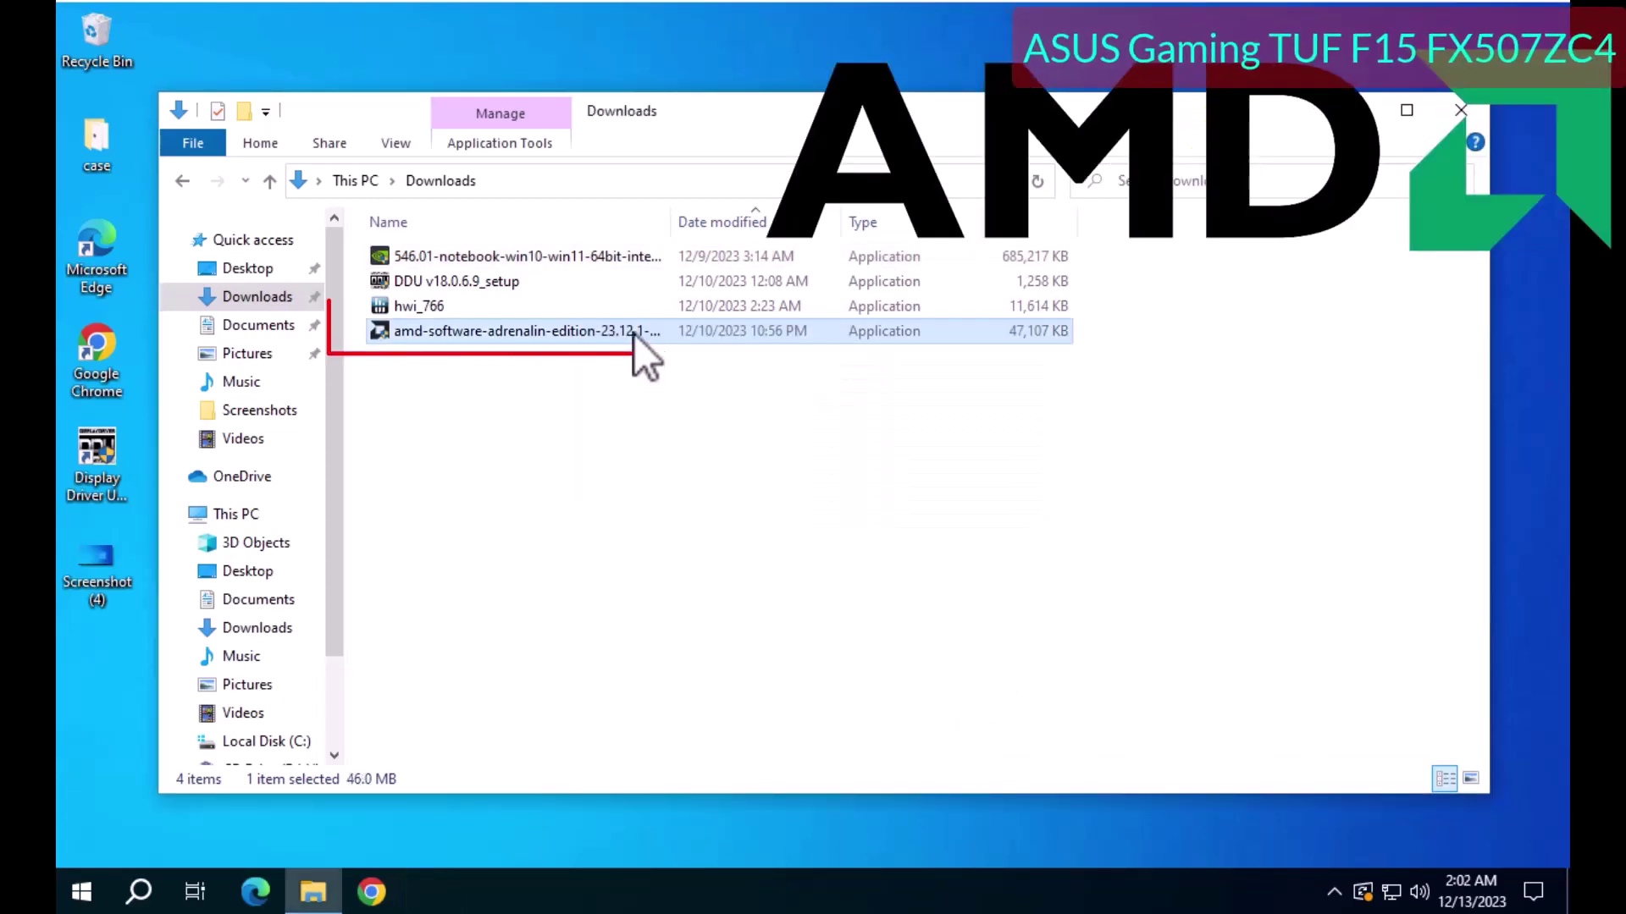
pyautogui.doubleClick(634, 333)
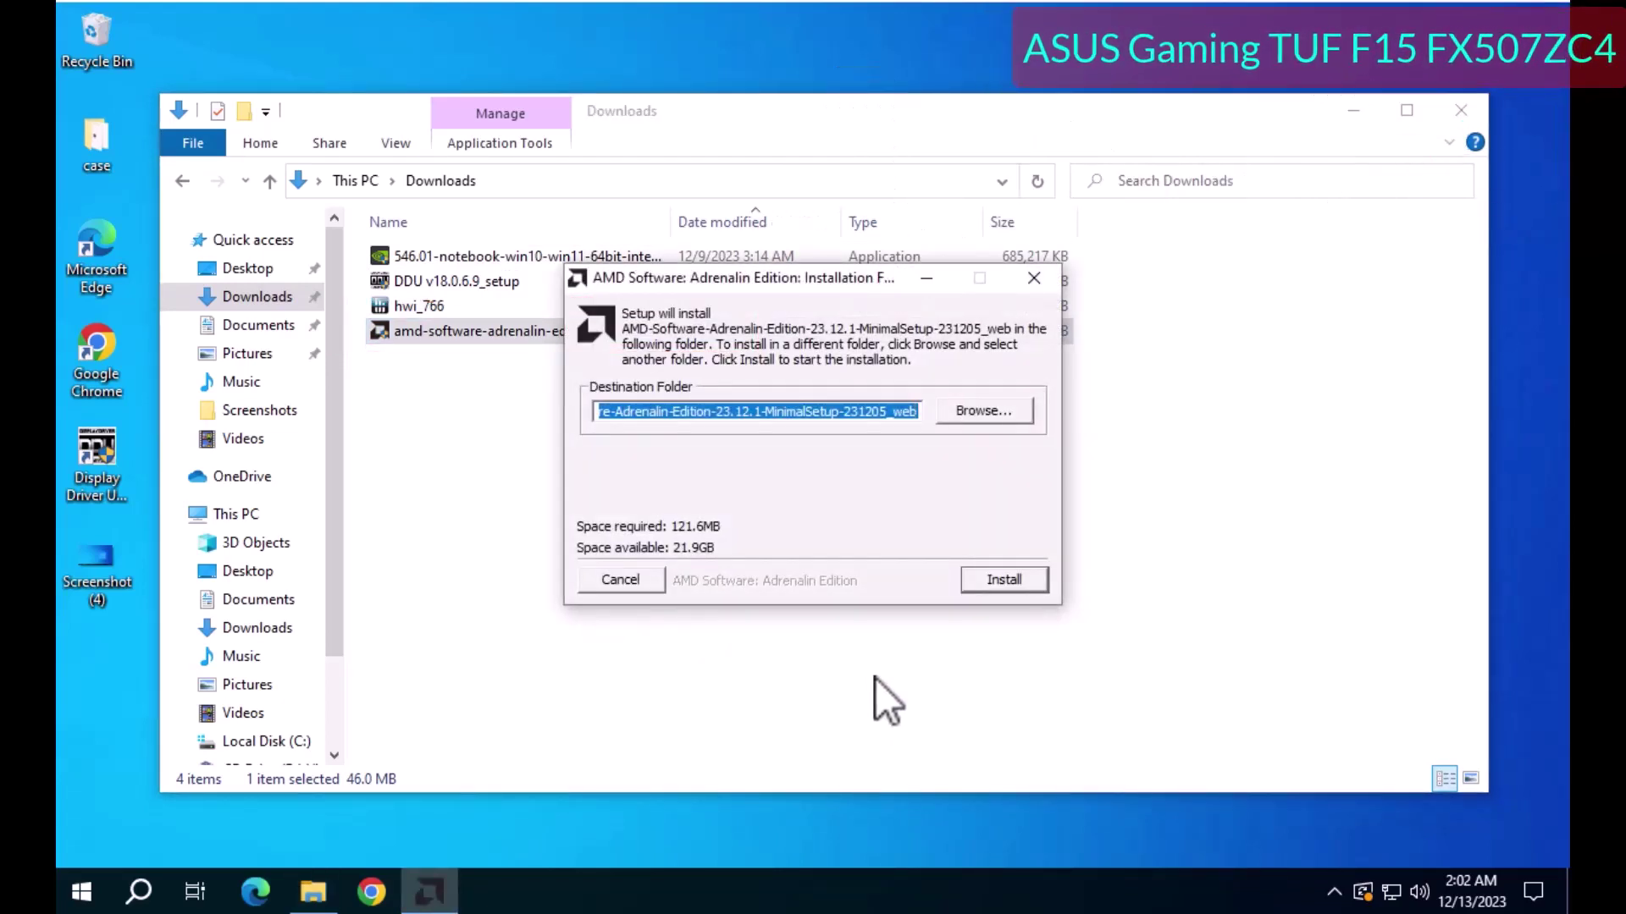
pyautogui.click(1009, 579)
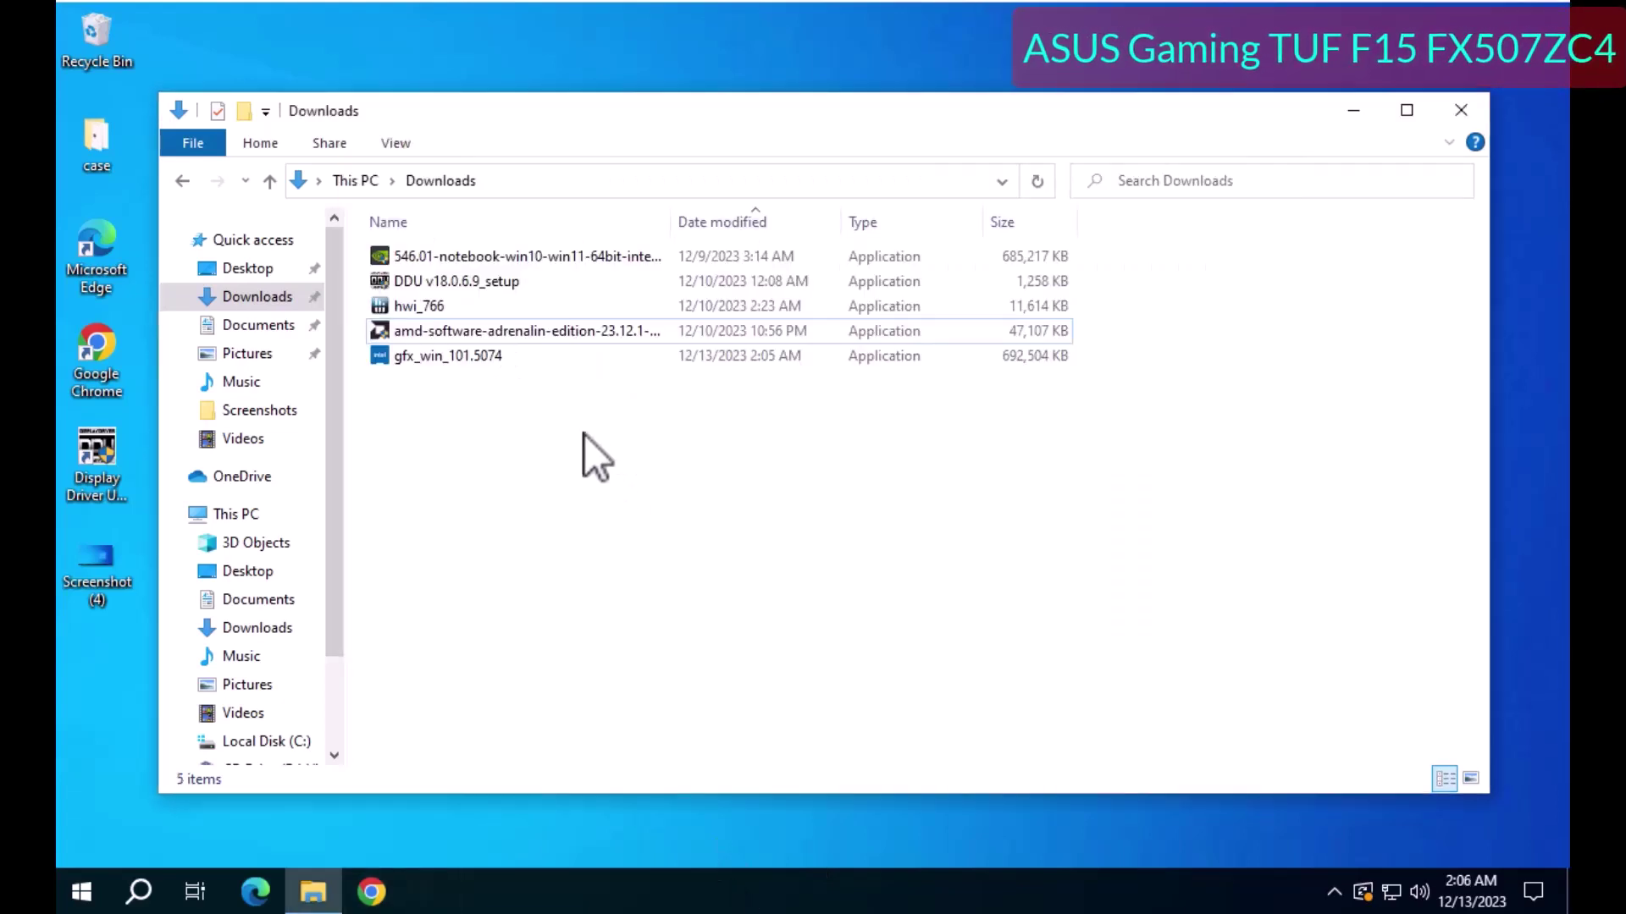
pyautogui.doubleClick(520, 362)
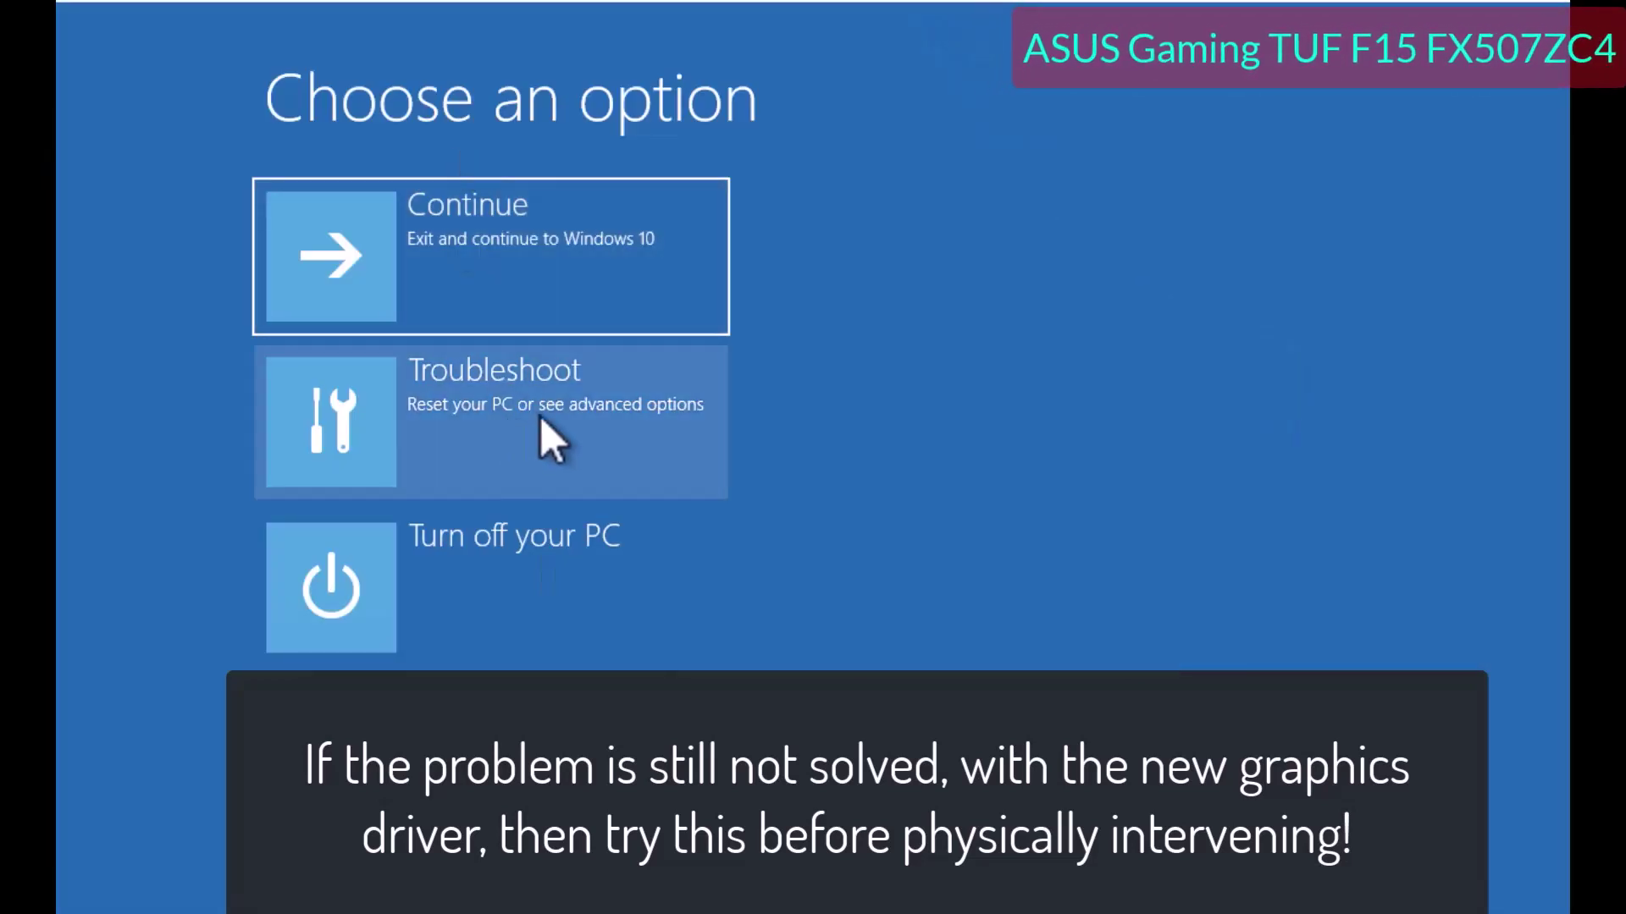
pyautogui.click(540, 416)
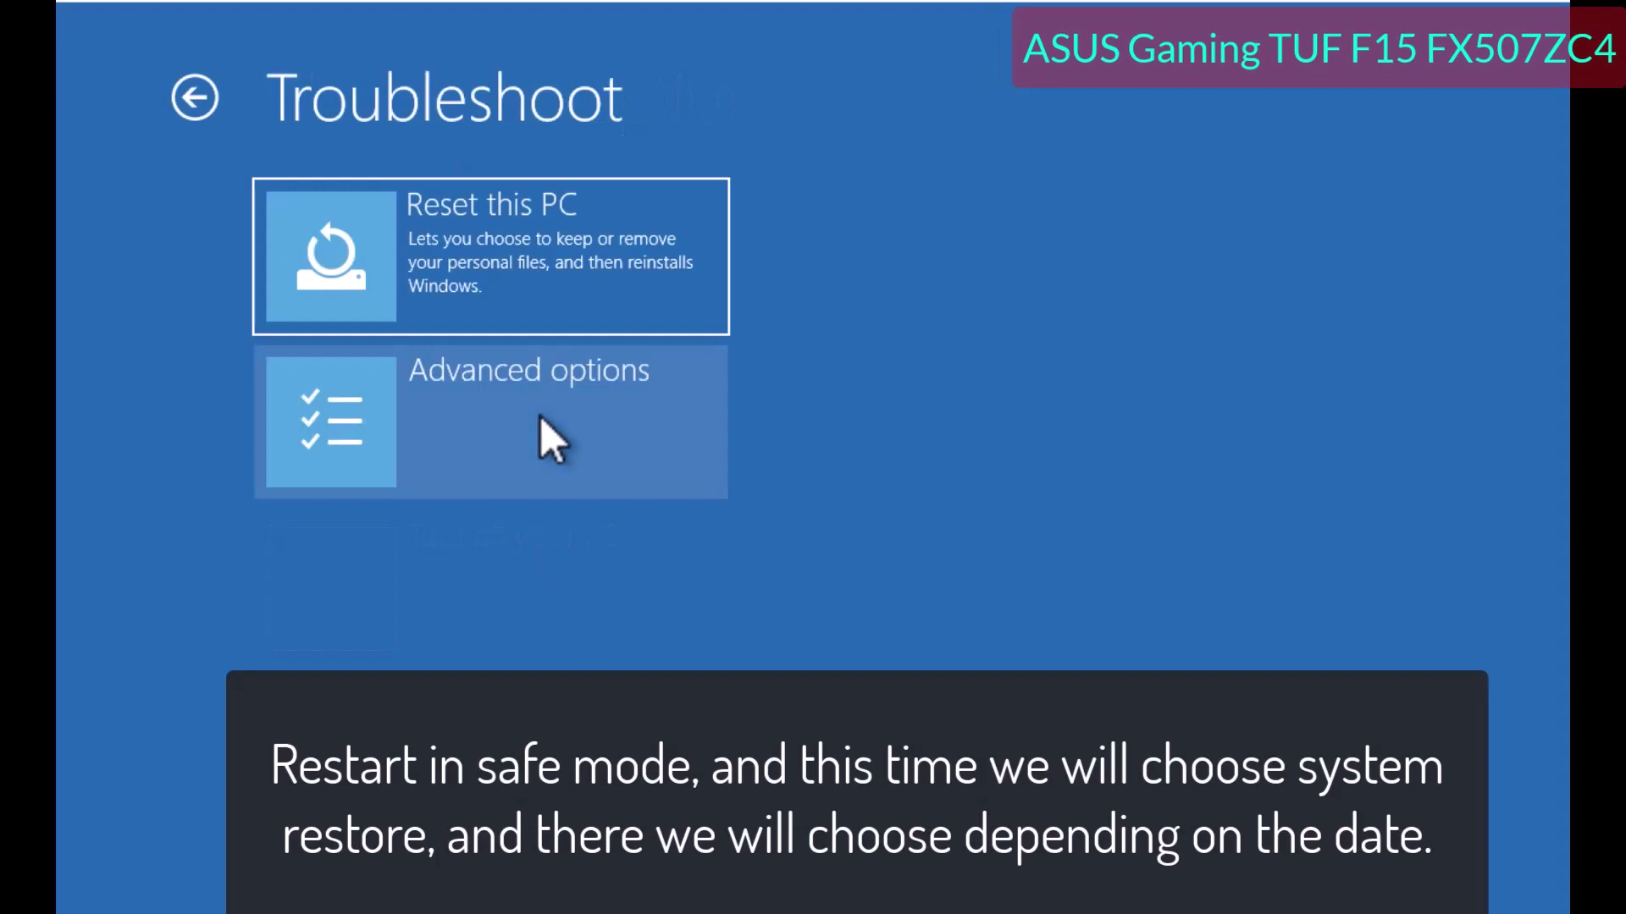
pyautogui.click(505, 409)
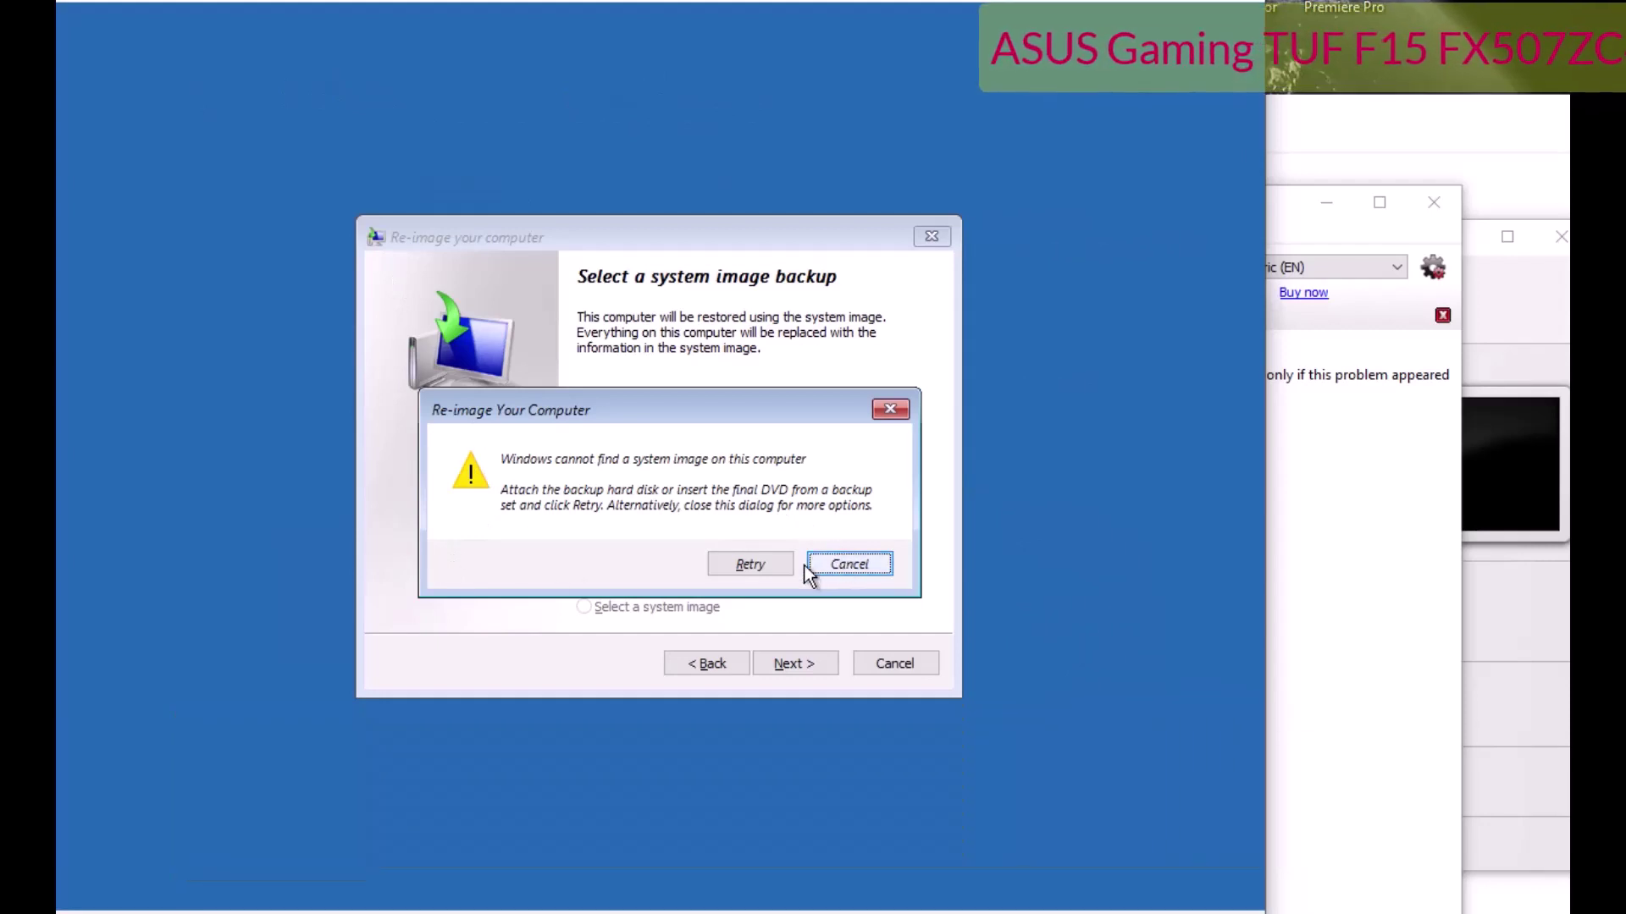
pyautogui.click(870, 563)
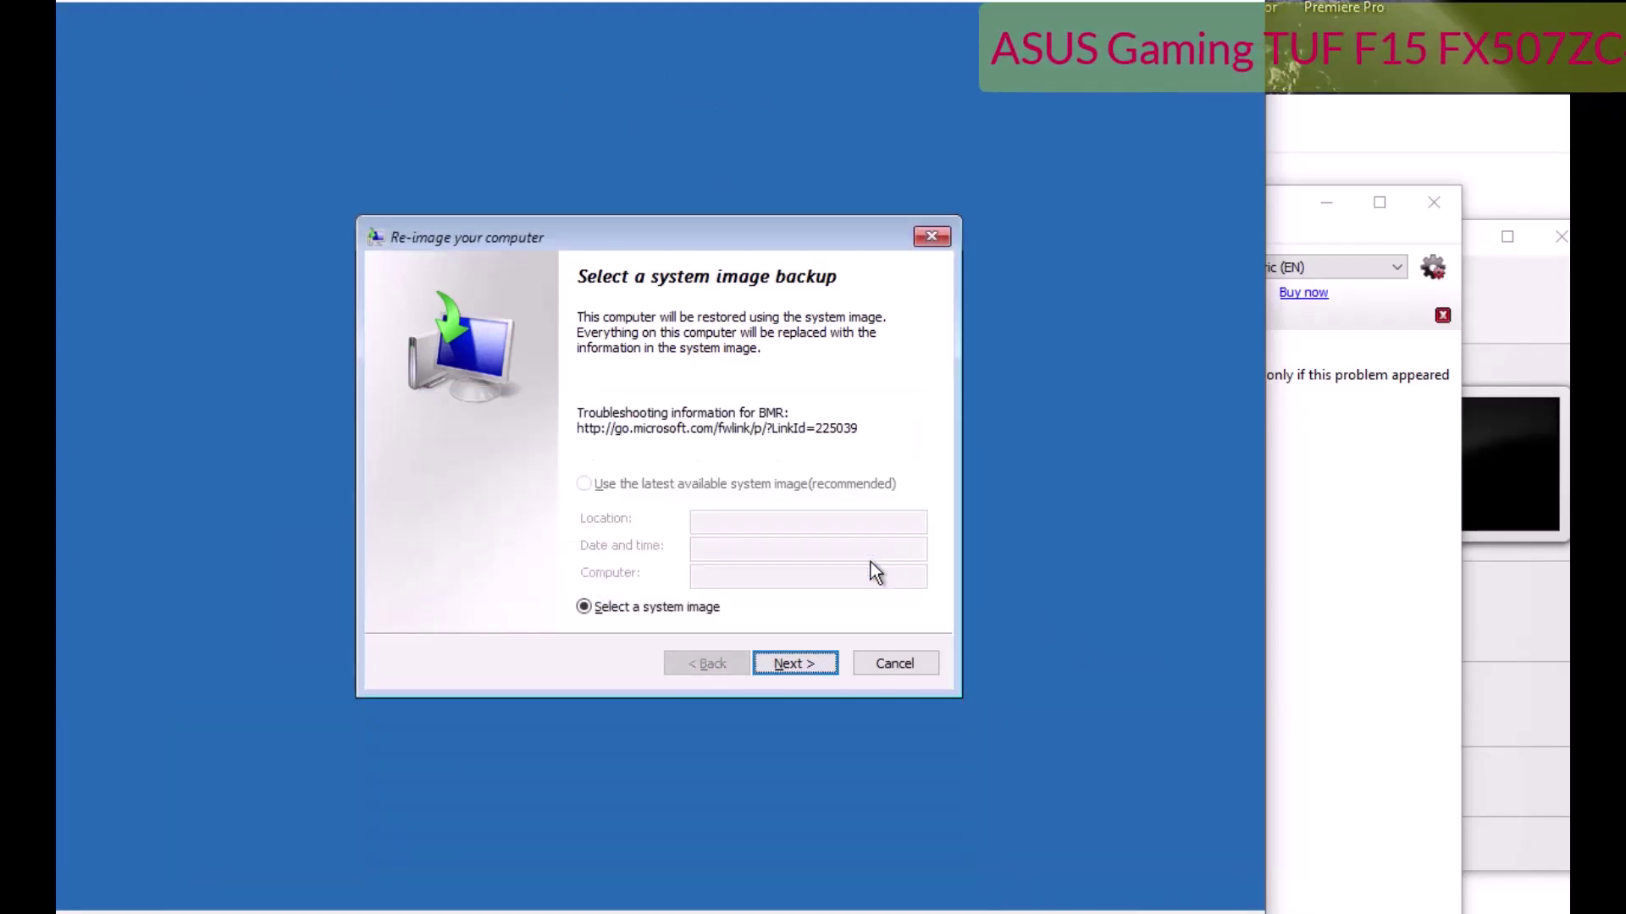
pyautogui.click(816, 662)
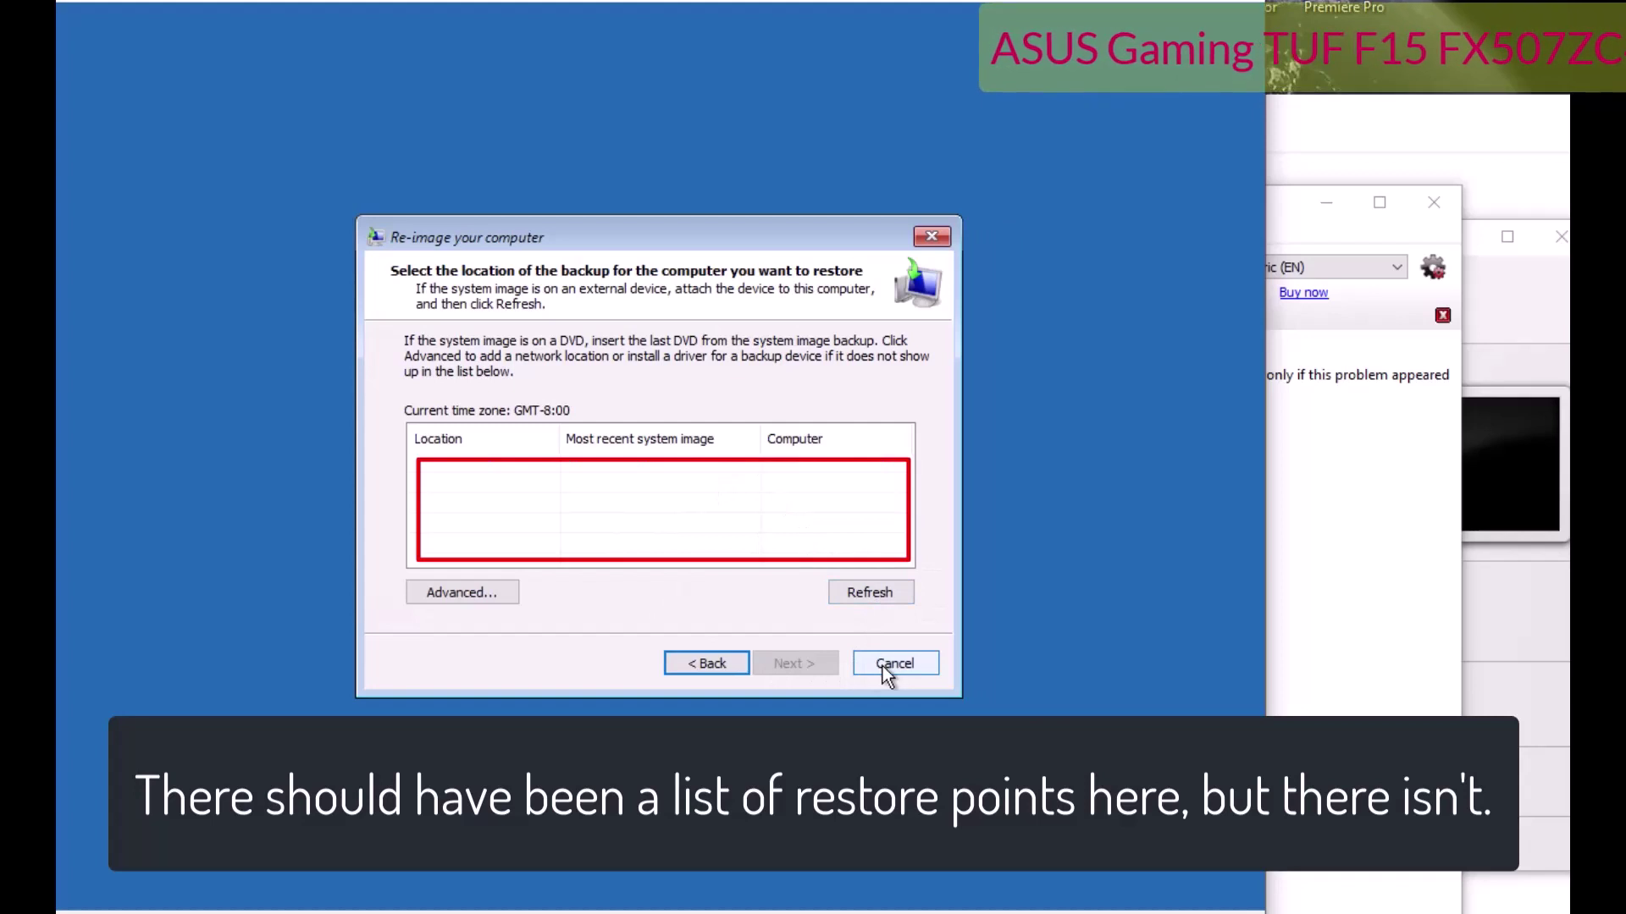
pyautogui.click(461, 592)
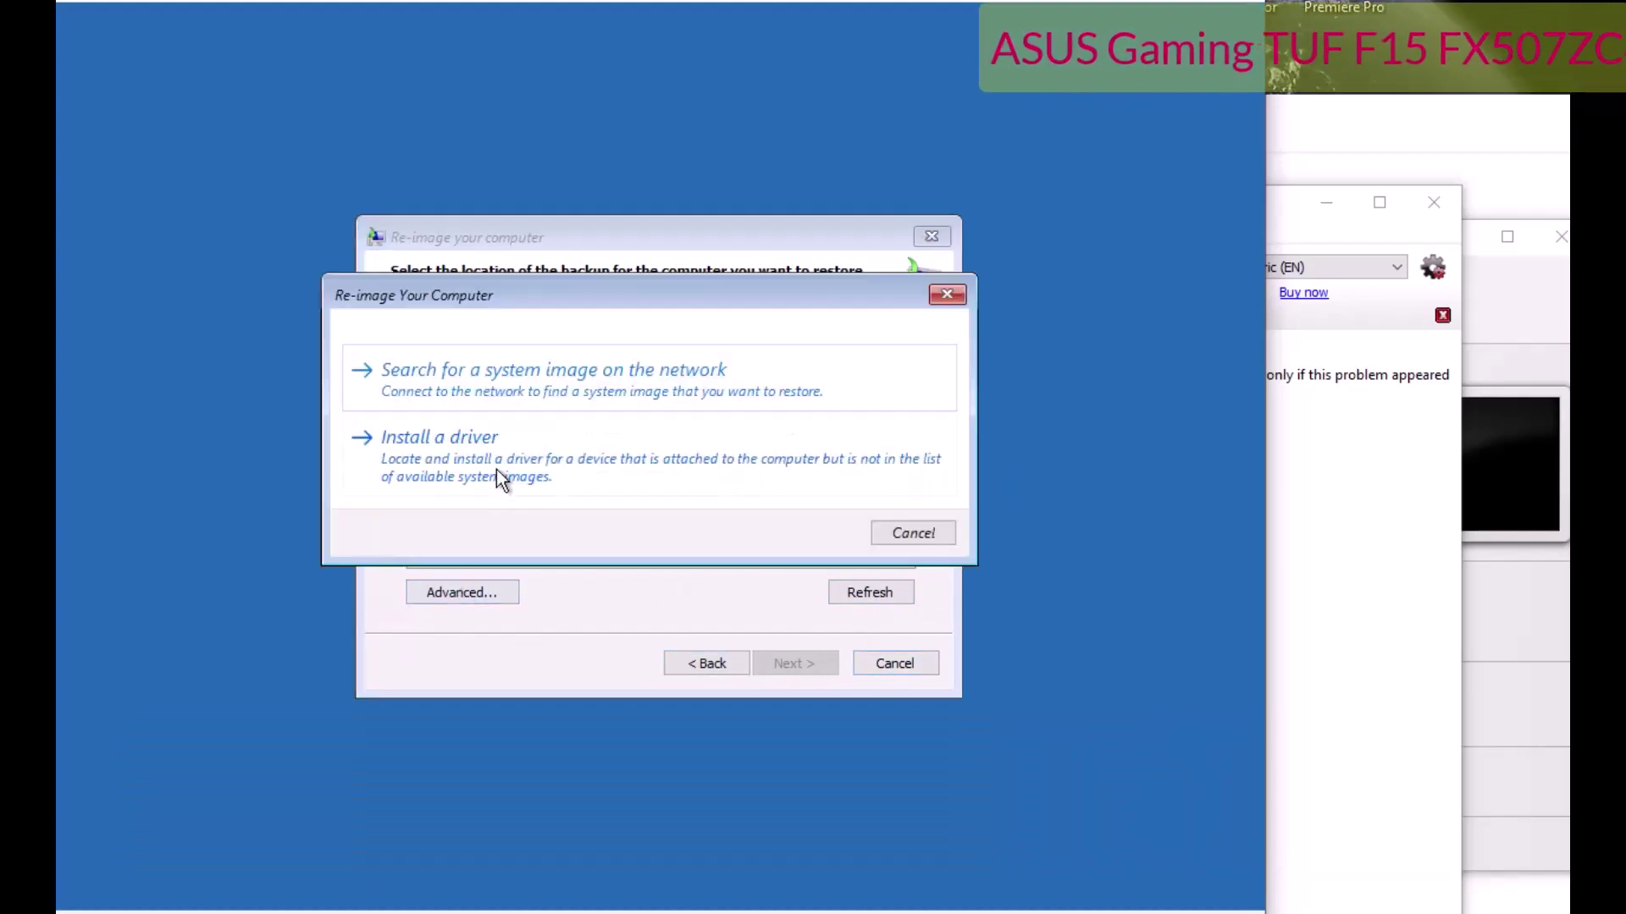
pyautogui.click(948, 296)
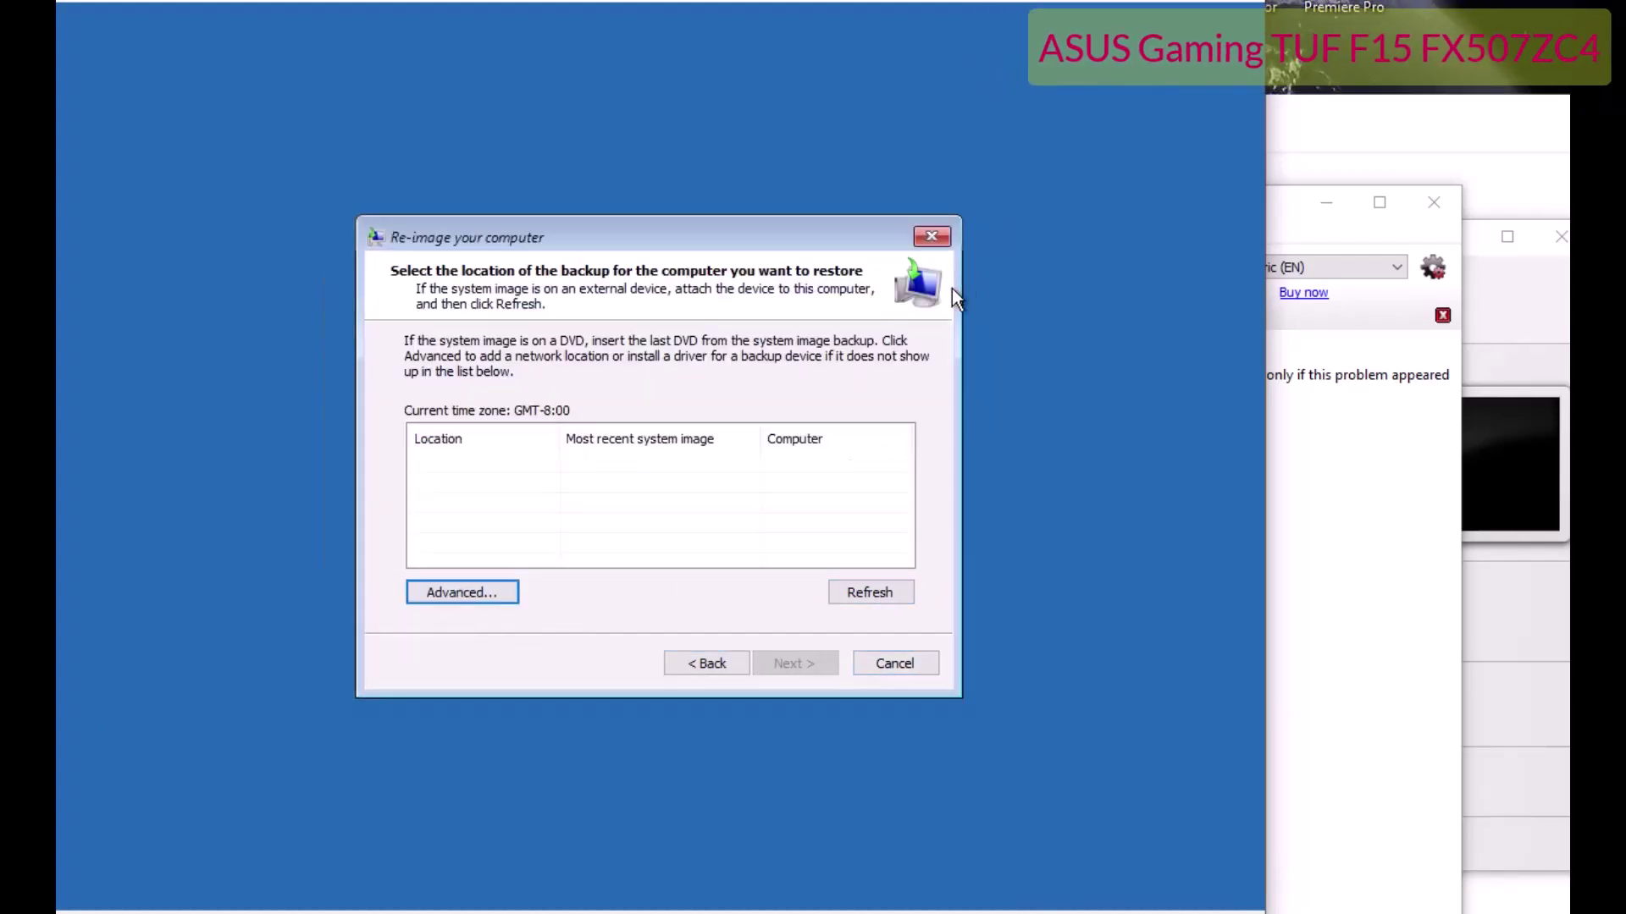
pyautogui.click(935, 239)
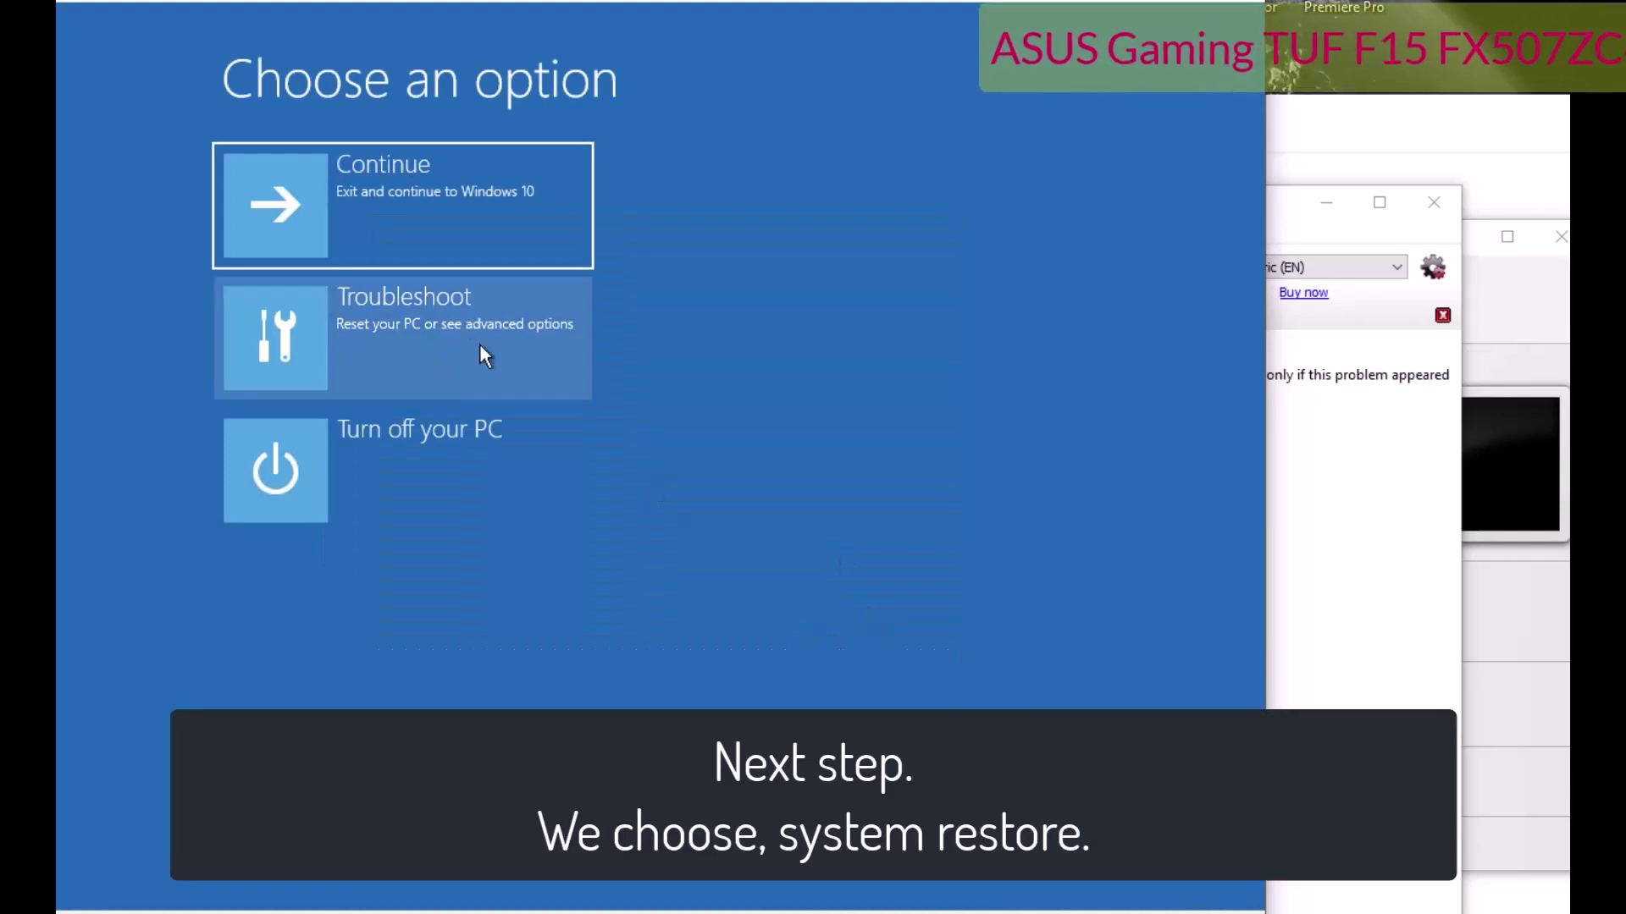
# Step: Check System Restore for restore points and cancel when none exist
pyautogui.click(481, 344)
pyautogui.click(485, 337)
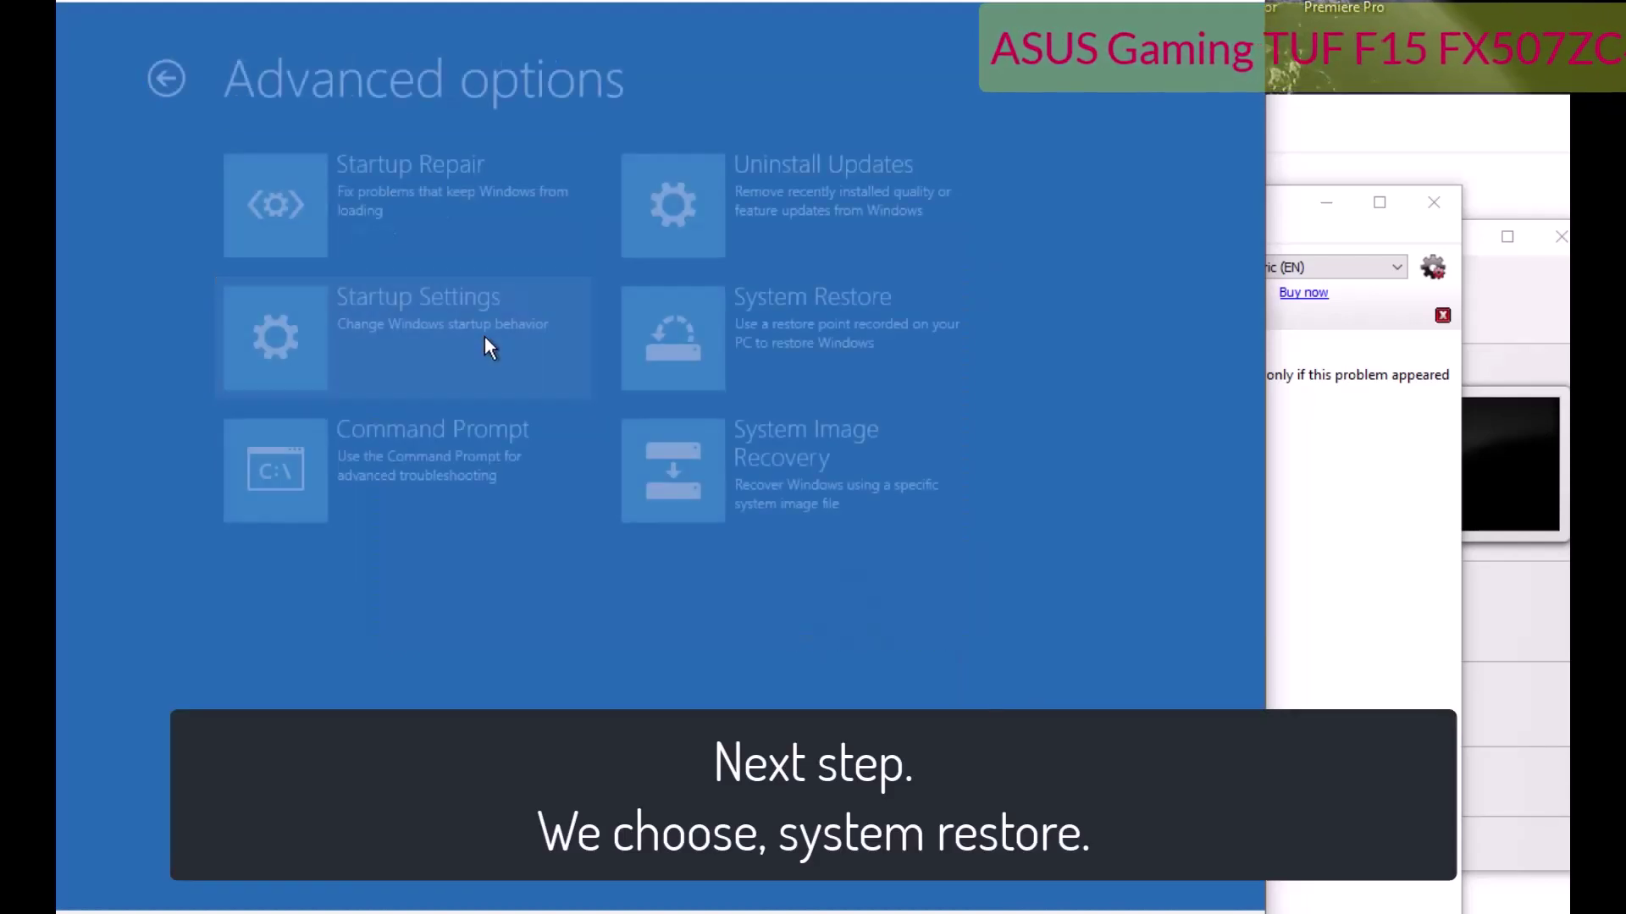
pyautogui.click(800, 337)
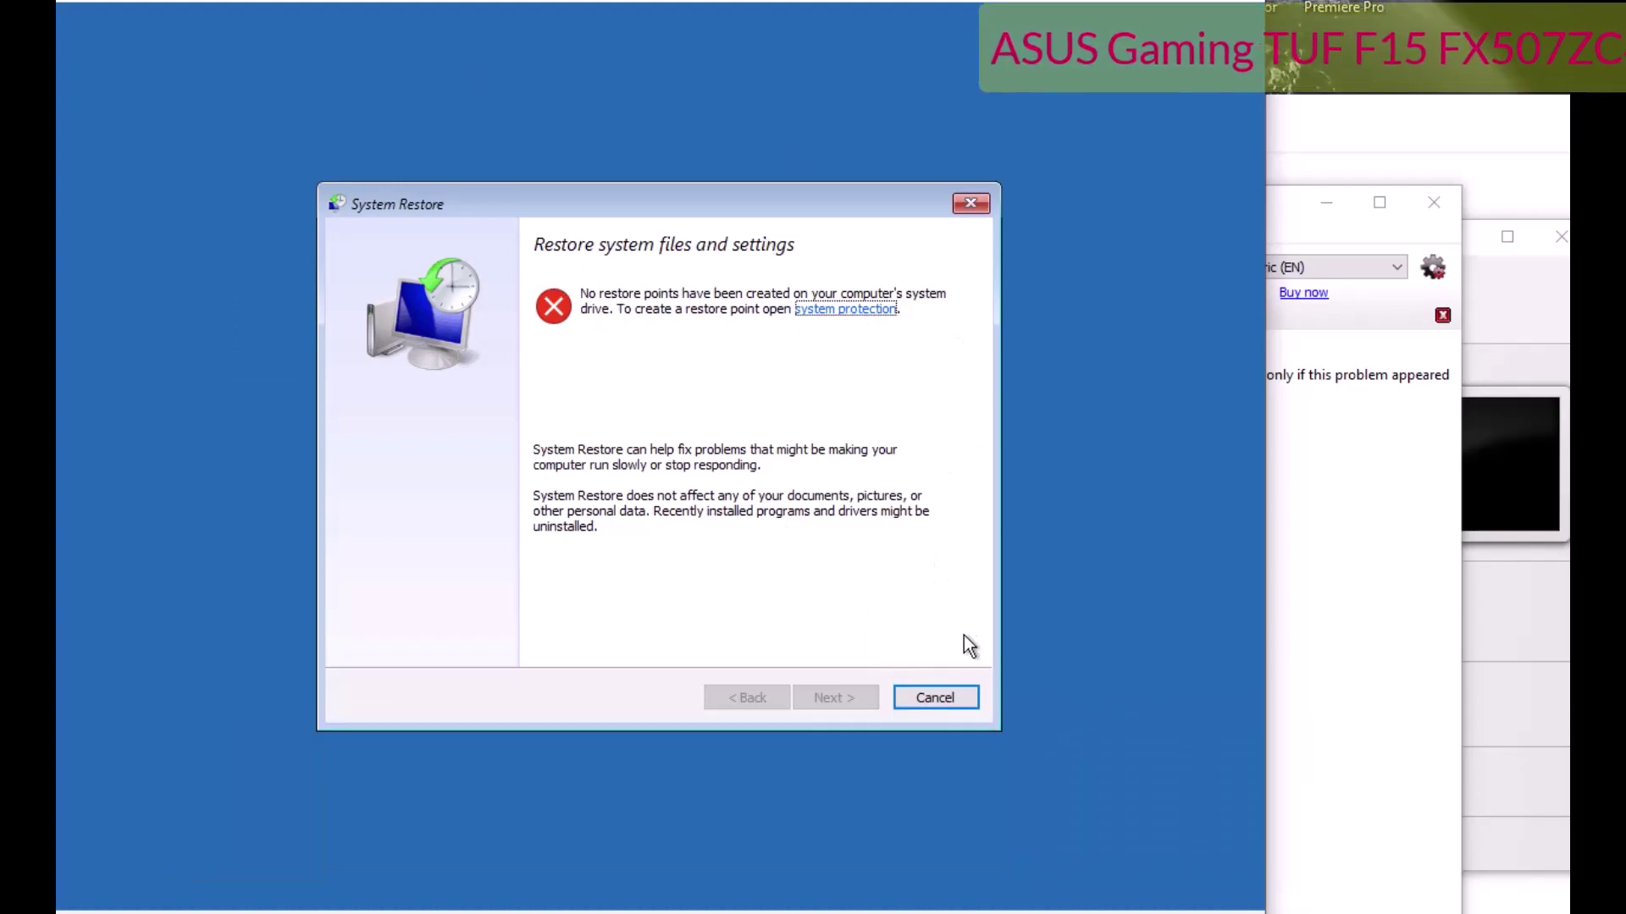
pyautogui.click(934, 699)
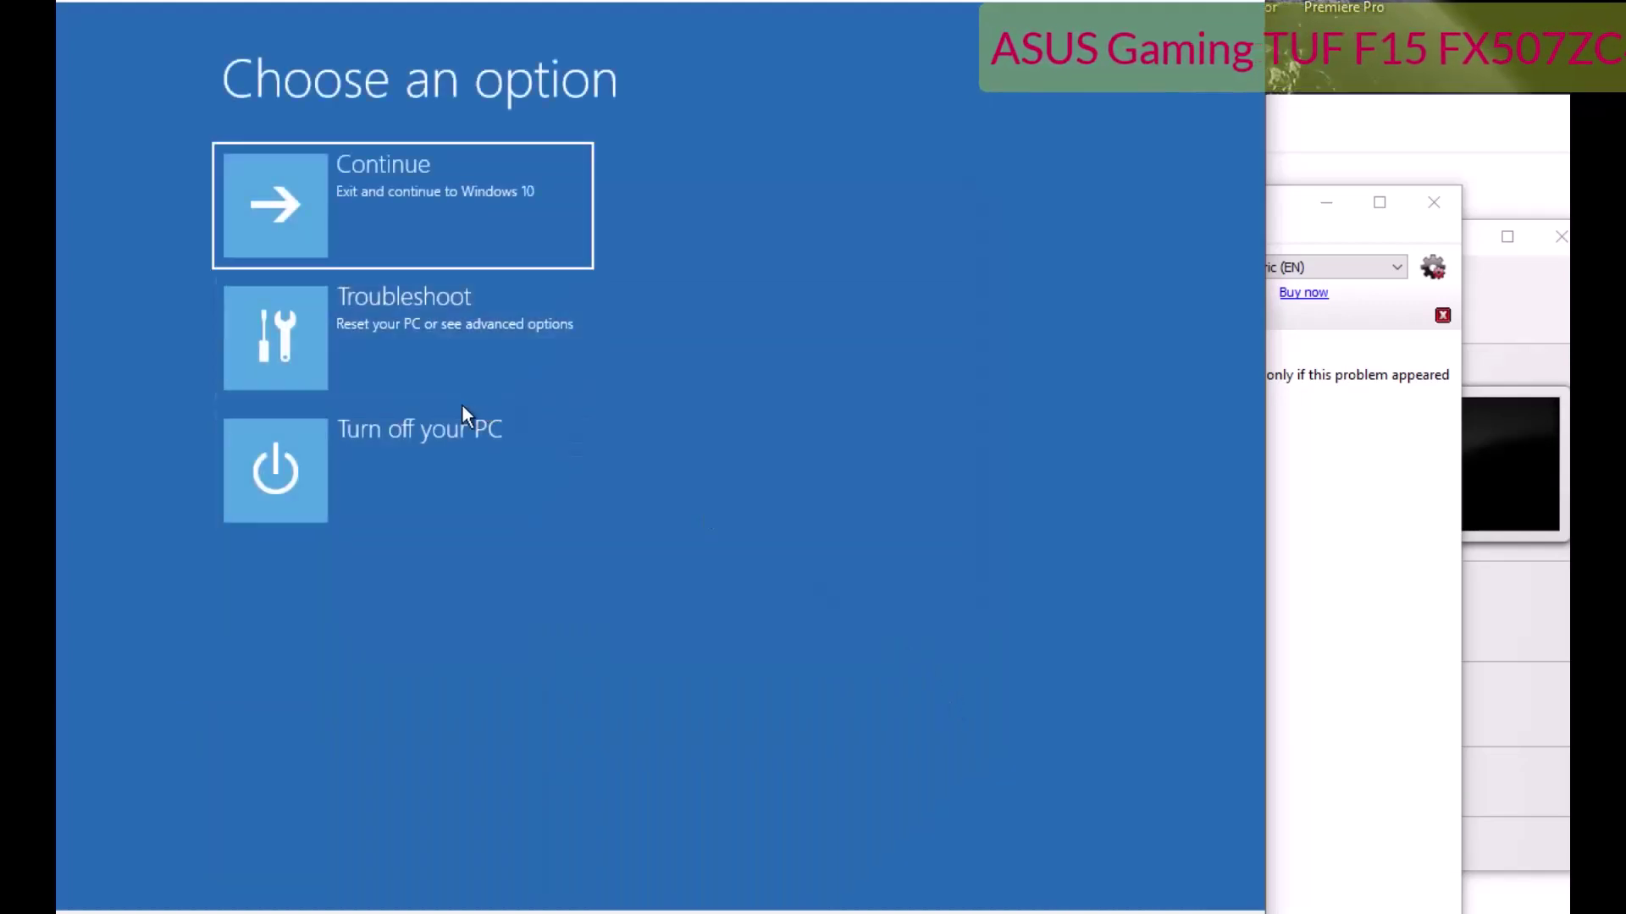
# Step: Open Uninstall Updates under Troubleshoot > Advanced options
pyautogui.click(466, 339)
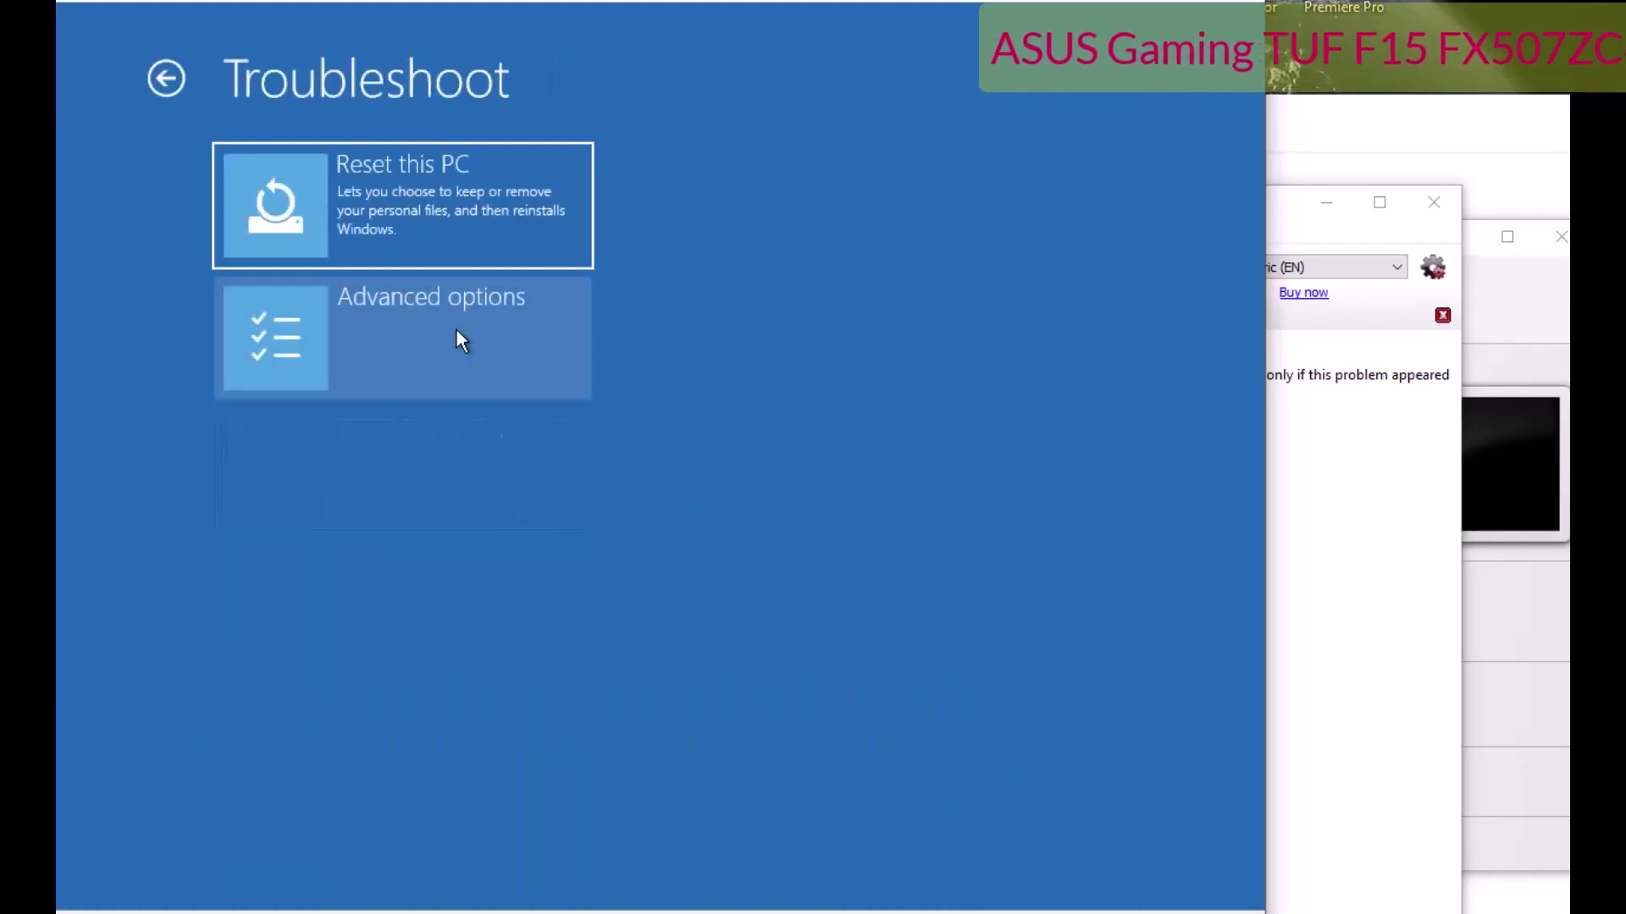
pyautogui.click(456, 339)
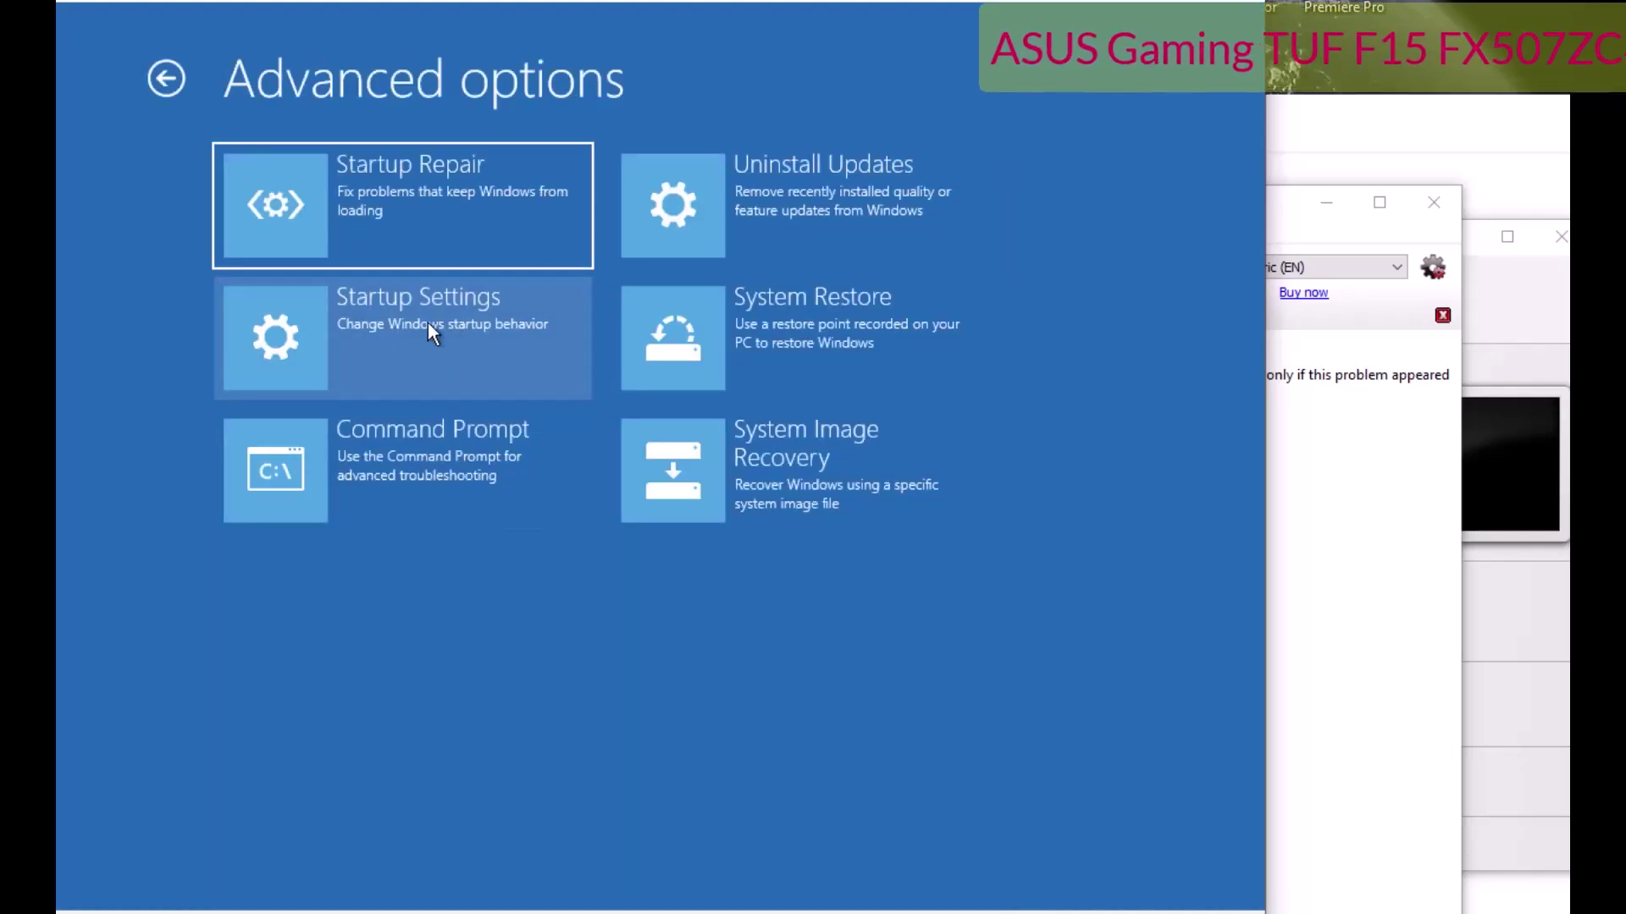
pyautogui.click(886, 190)
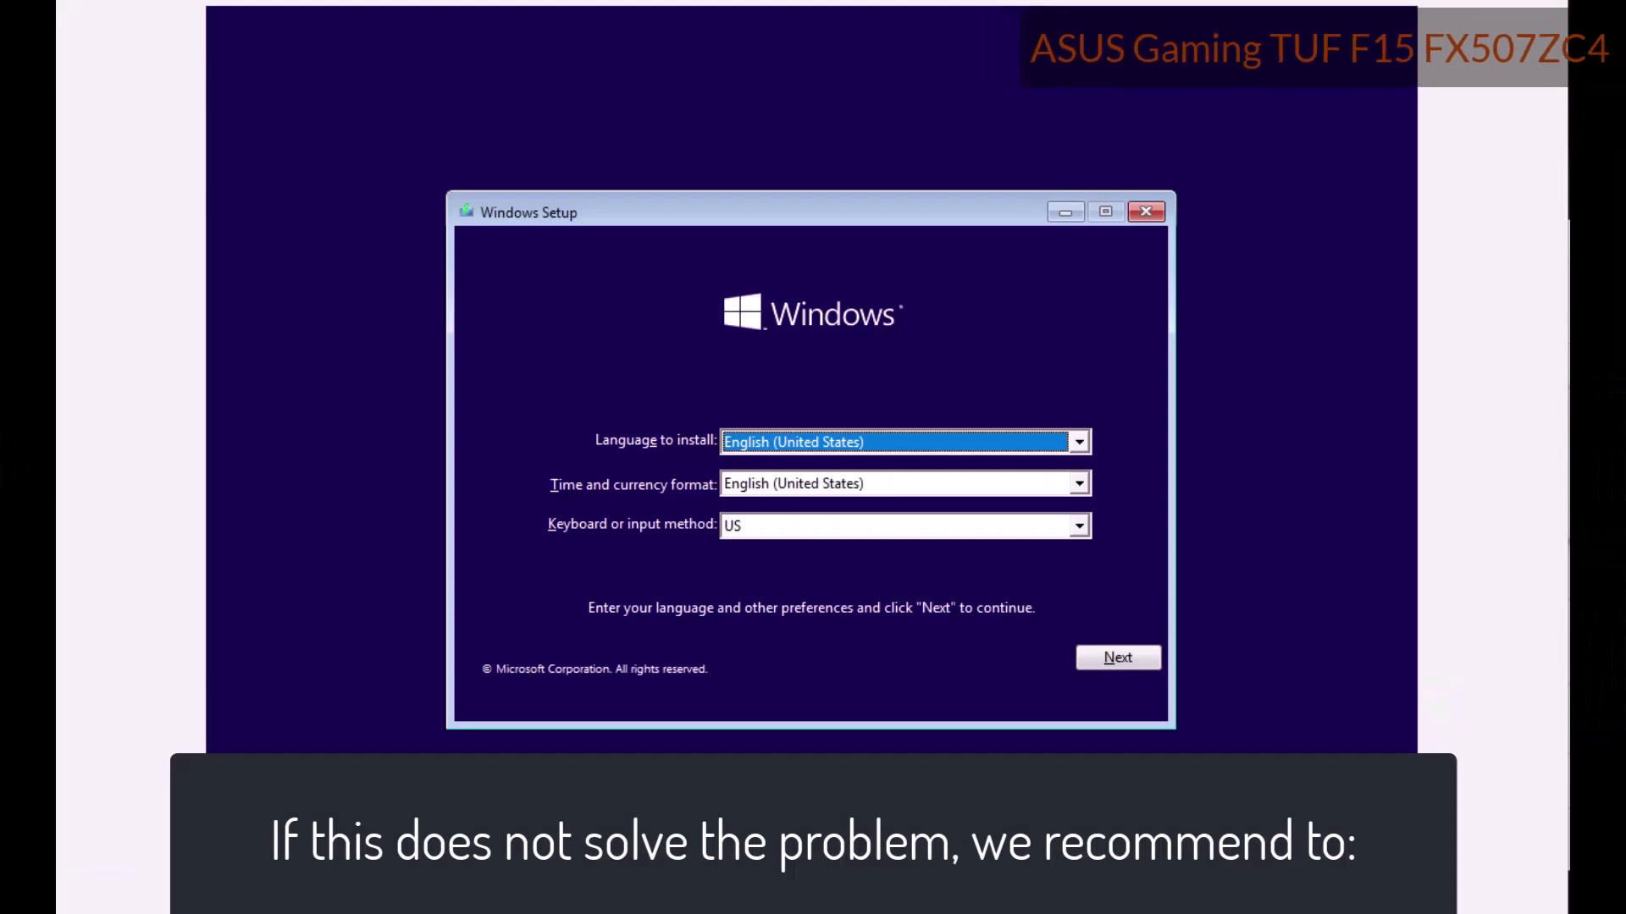
# Step: Start a custom Windows 10 Pro install with no product key, accepting the licence terms
pyautogui.click(1117, 658)
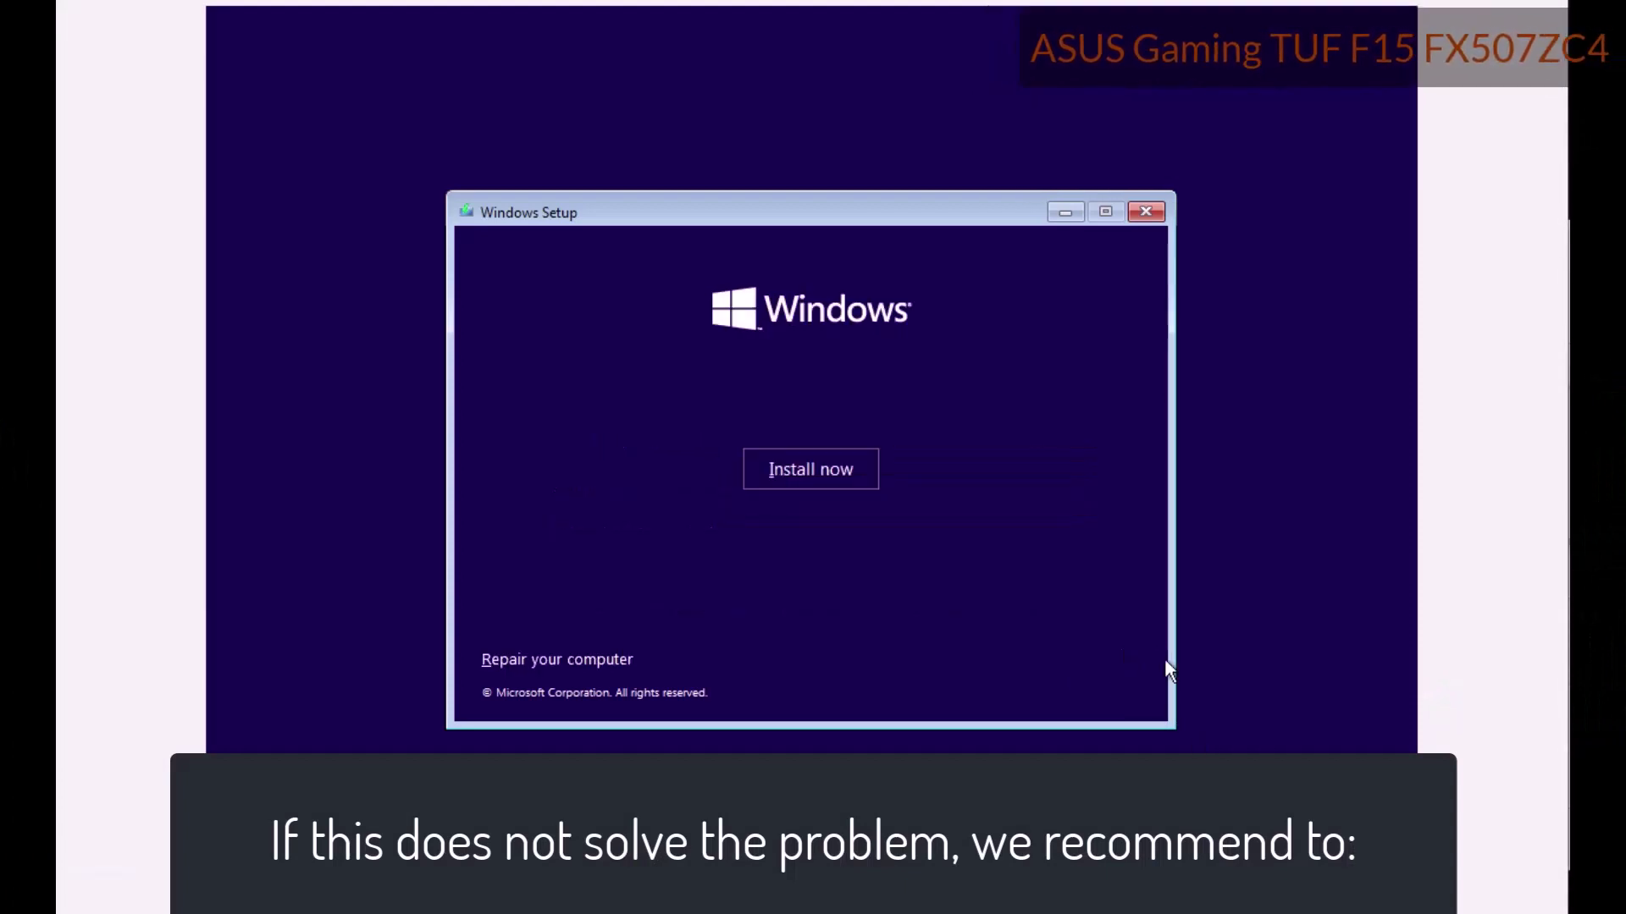
pyautogui.click(780, 466)
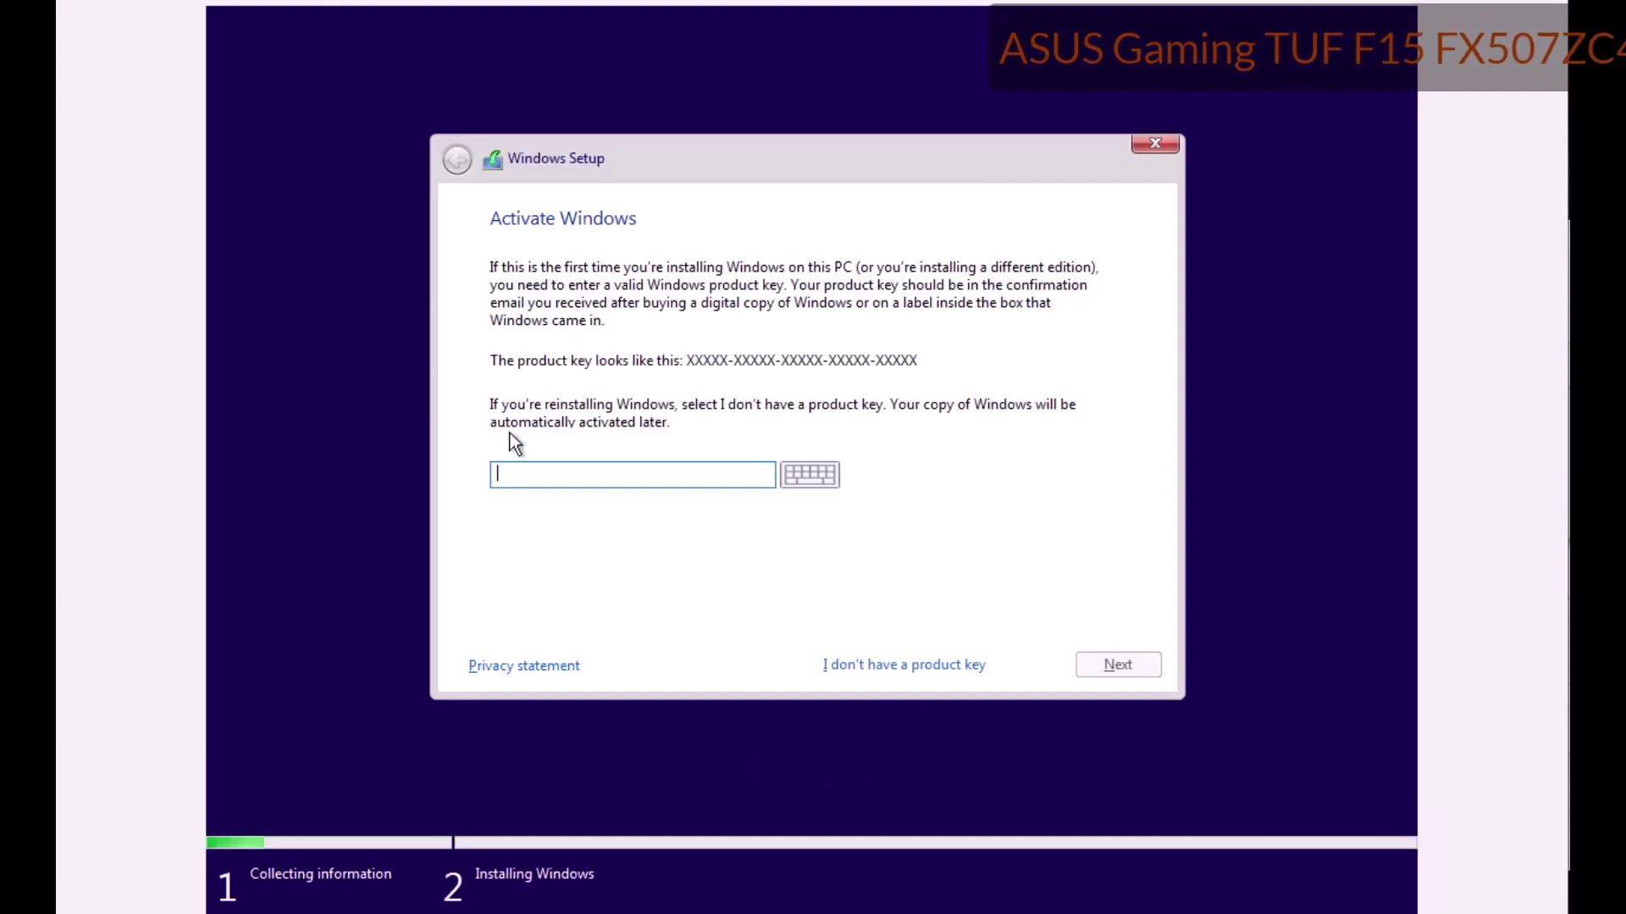
pyautogui.click(904, 664)
pyautogui.click(686, 412)
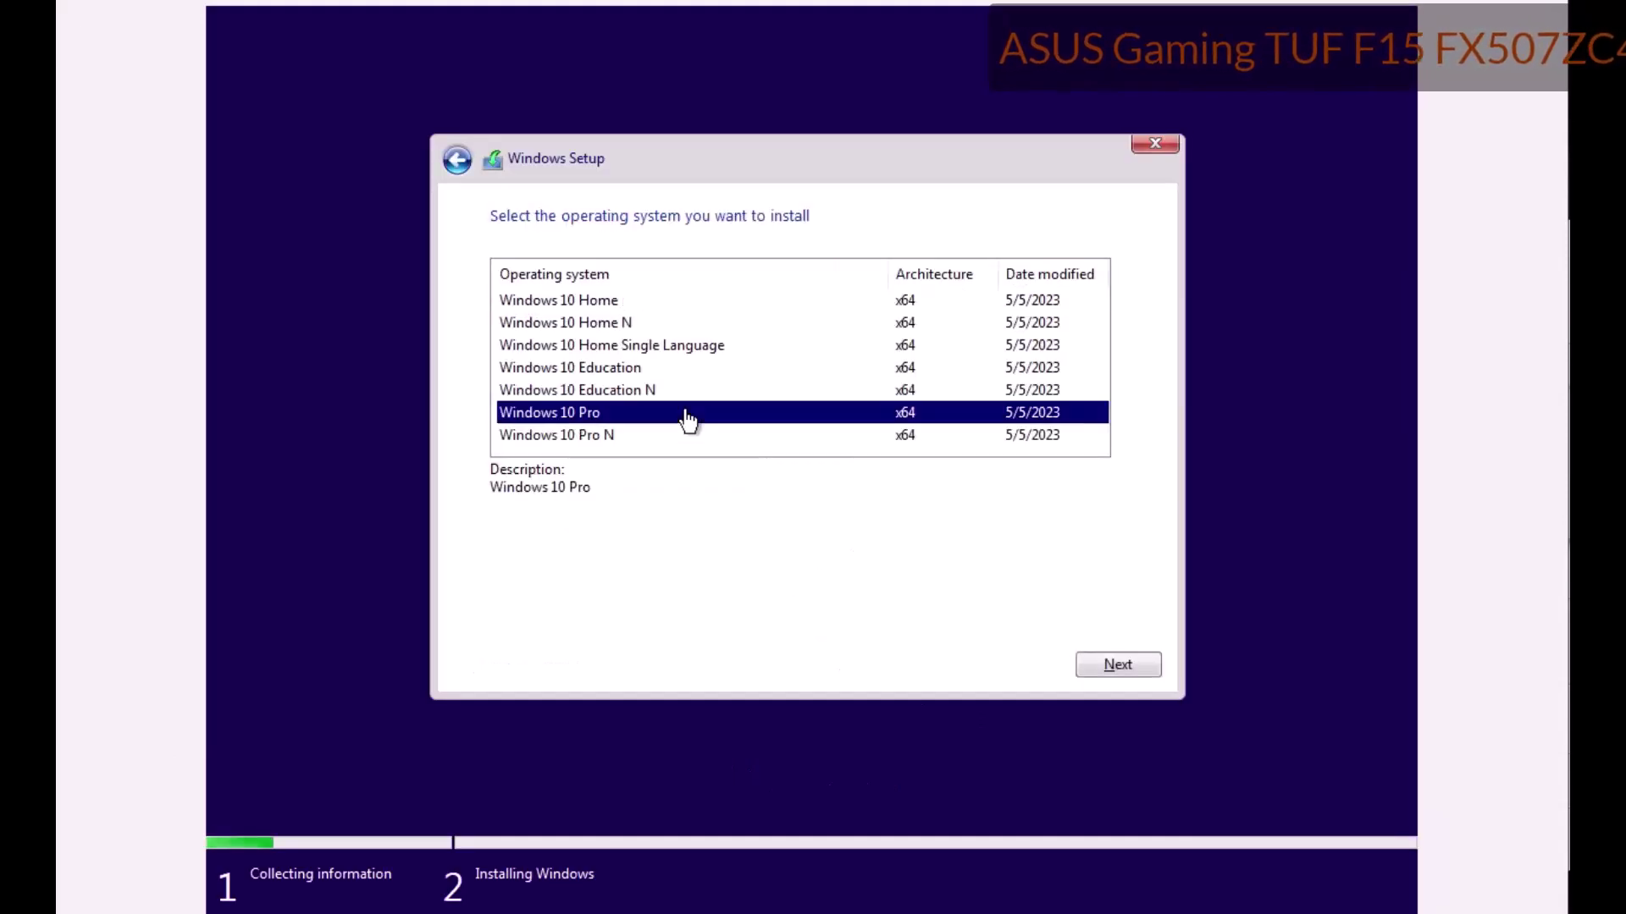
pyautogui.click(1127, 665)
pyautogui.click(597, 613)
pyautogui.click(1117, 665)
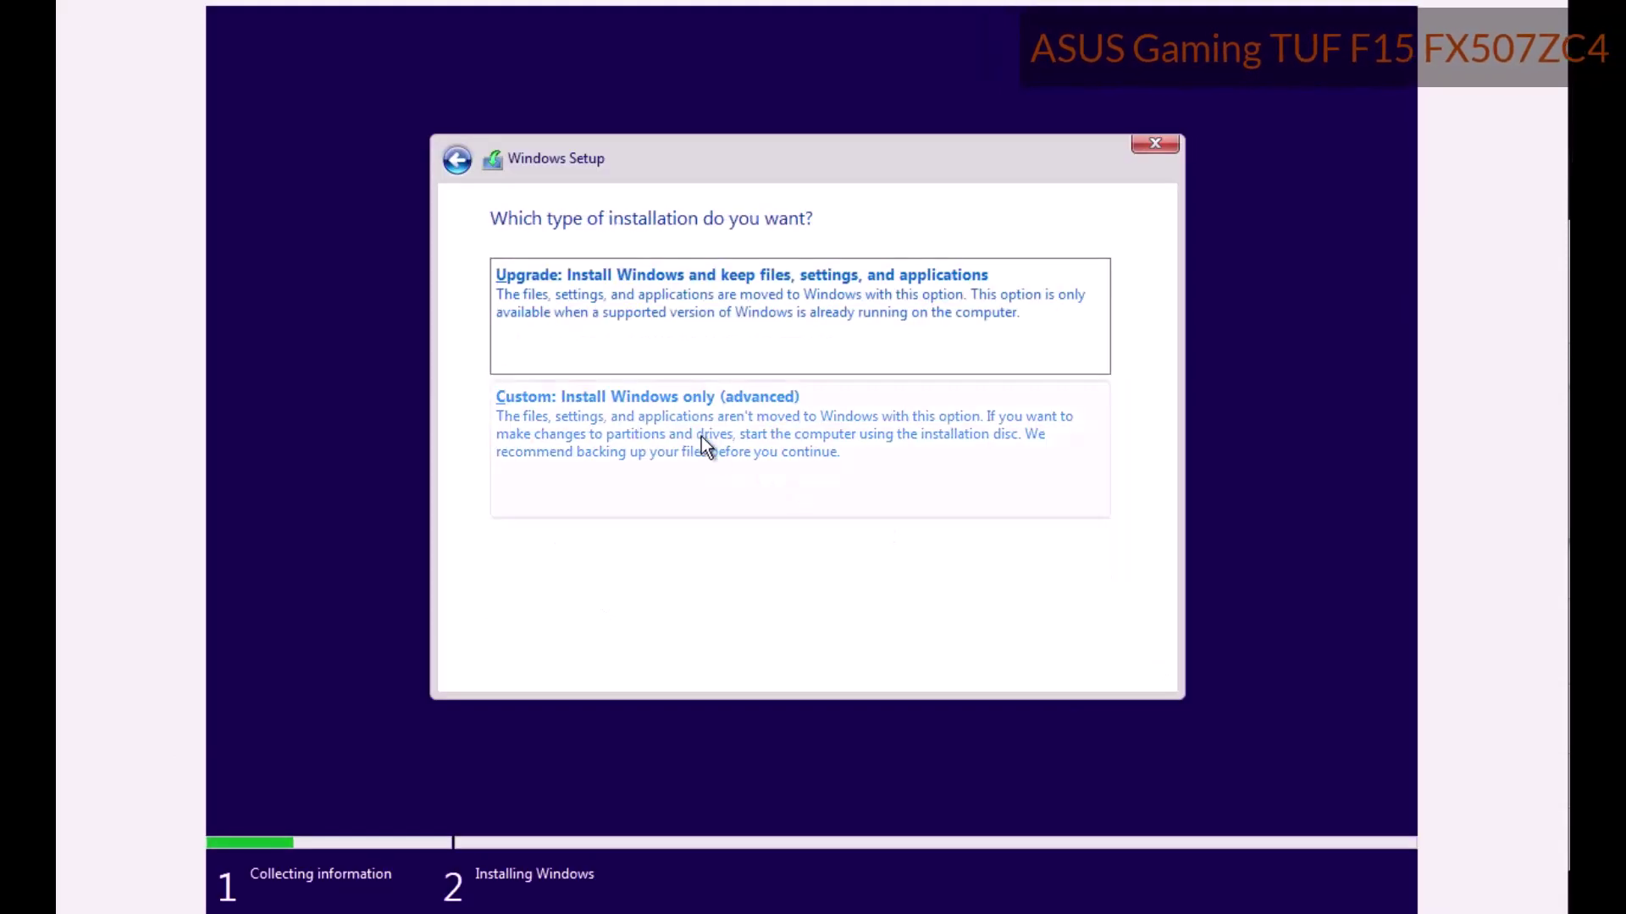
pyautogui.click(725, 474)
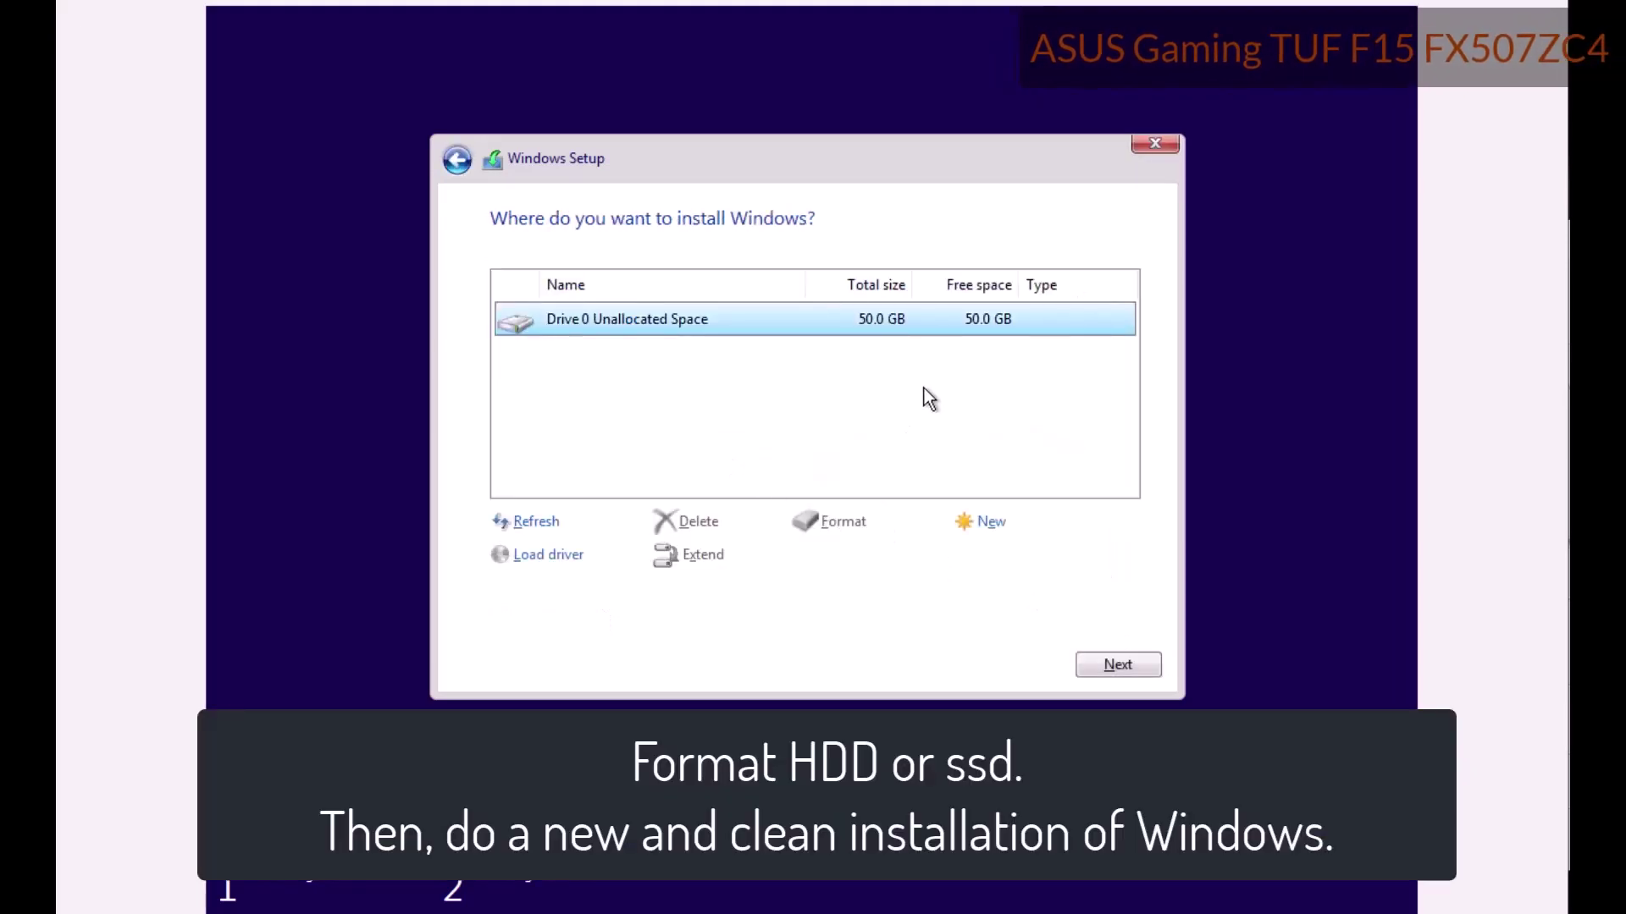
# Step: Create a 51200 MB partition on Drive 0 with system partitions, then format Partition 2
pyautogui.click(985, 524)
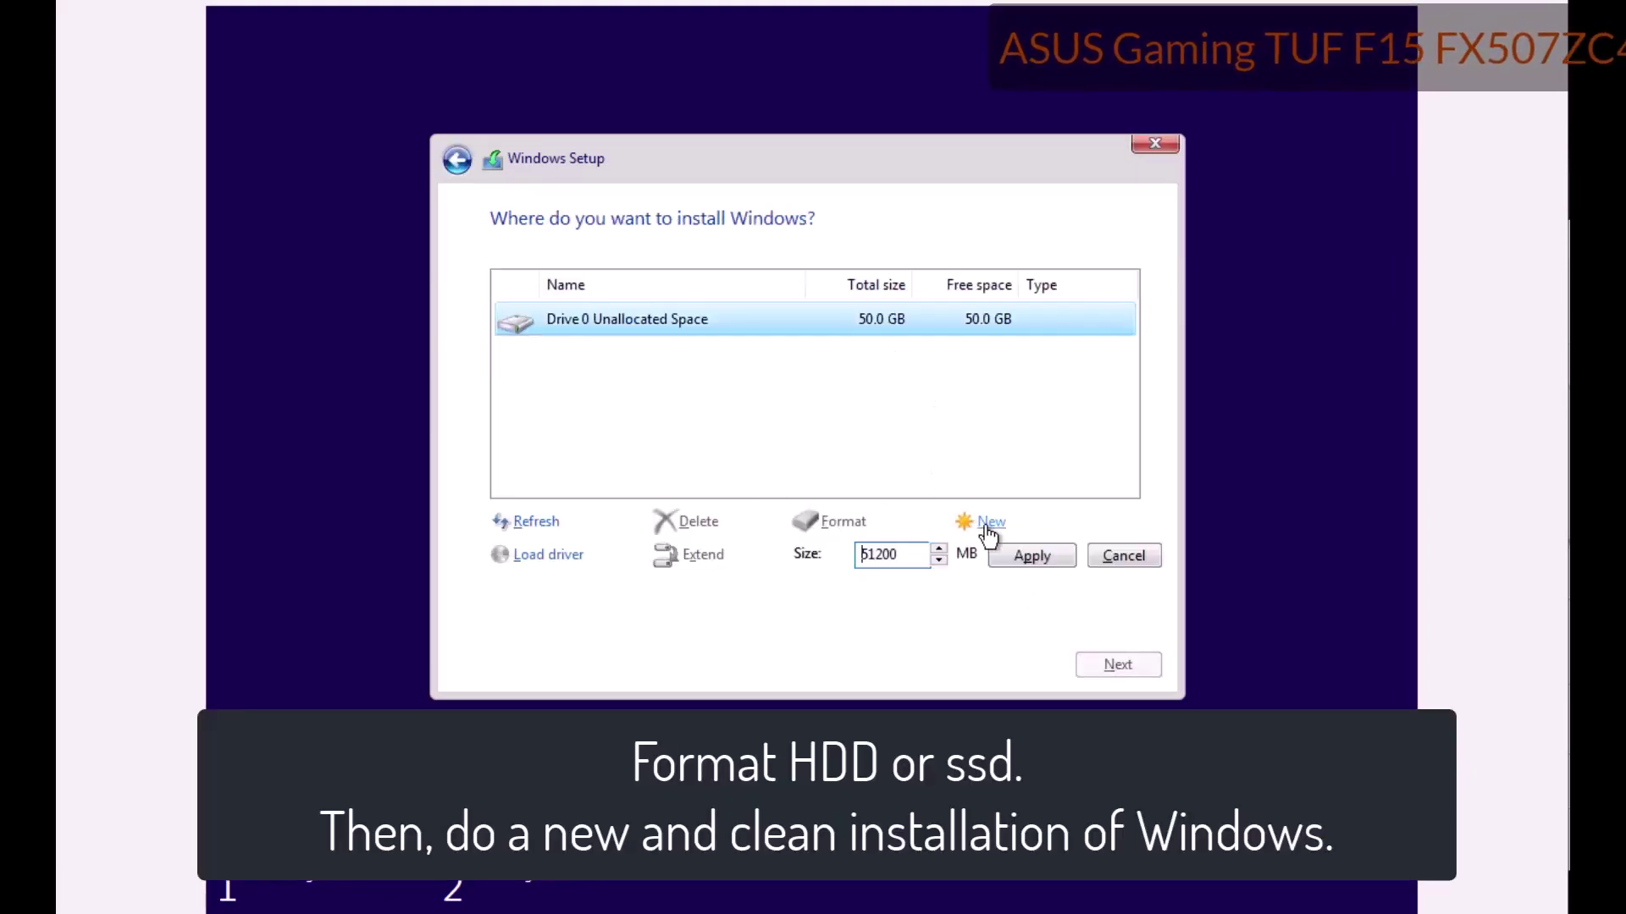
pyautogui.click(1031, 557)
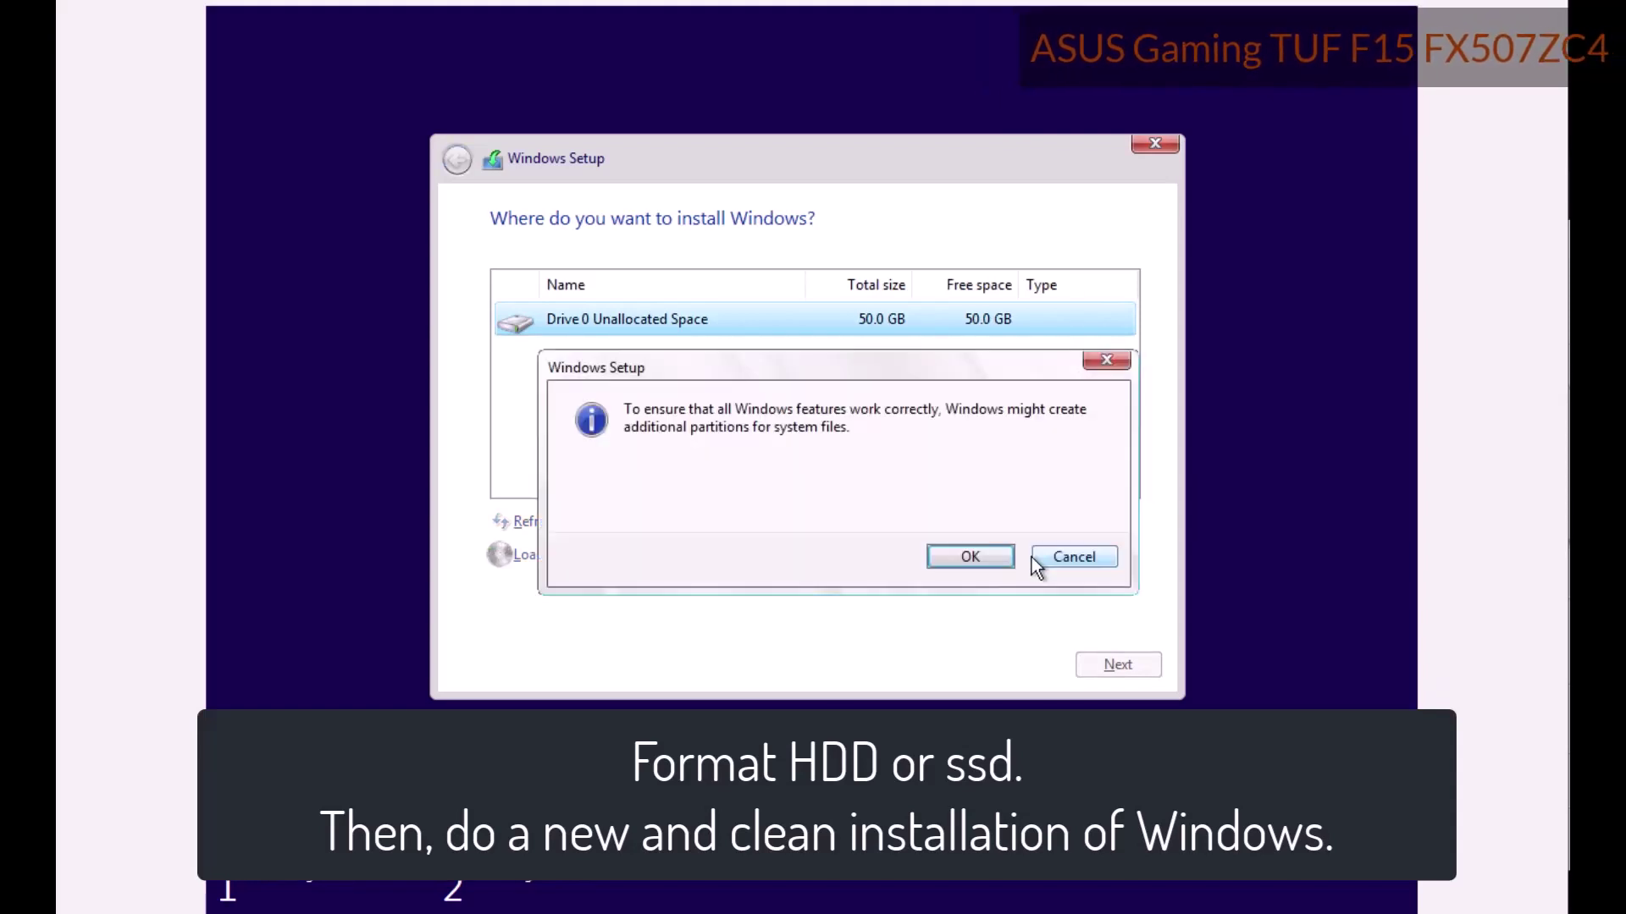
pyautogui.click(972, 554)
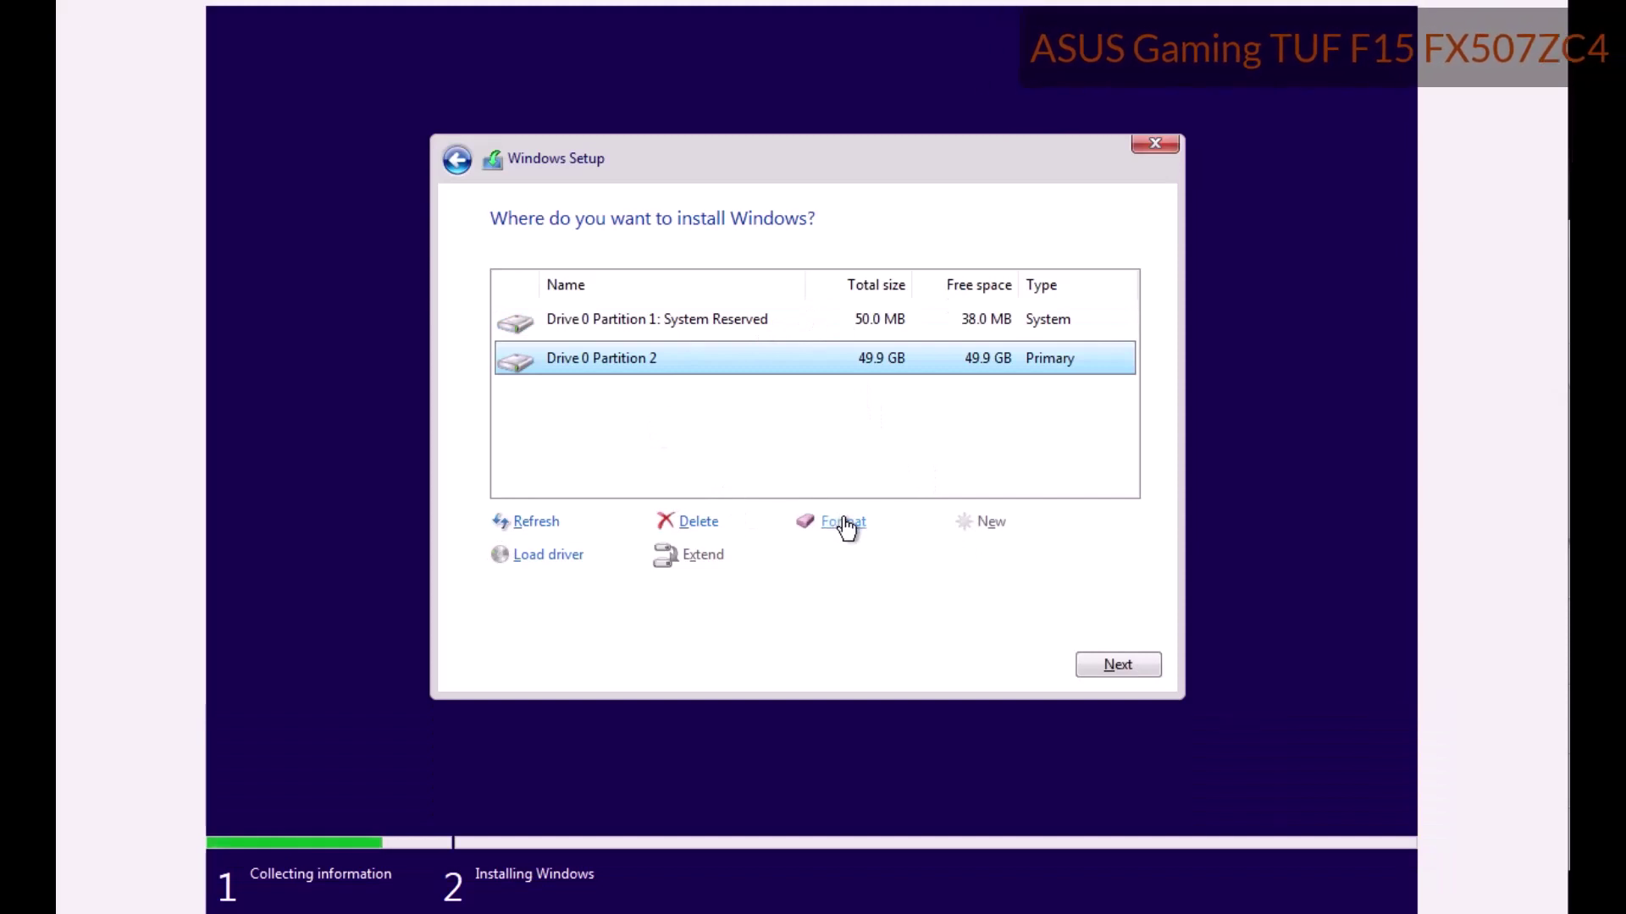
pyautogui.click(844, 525)
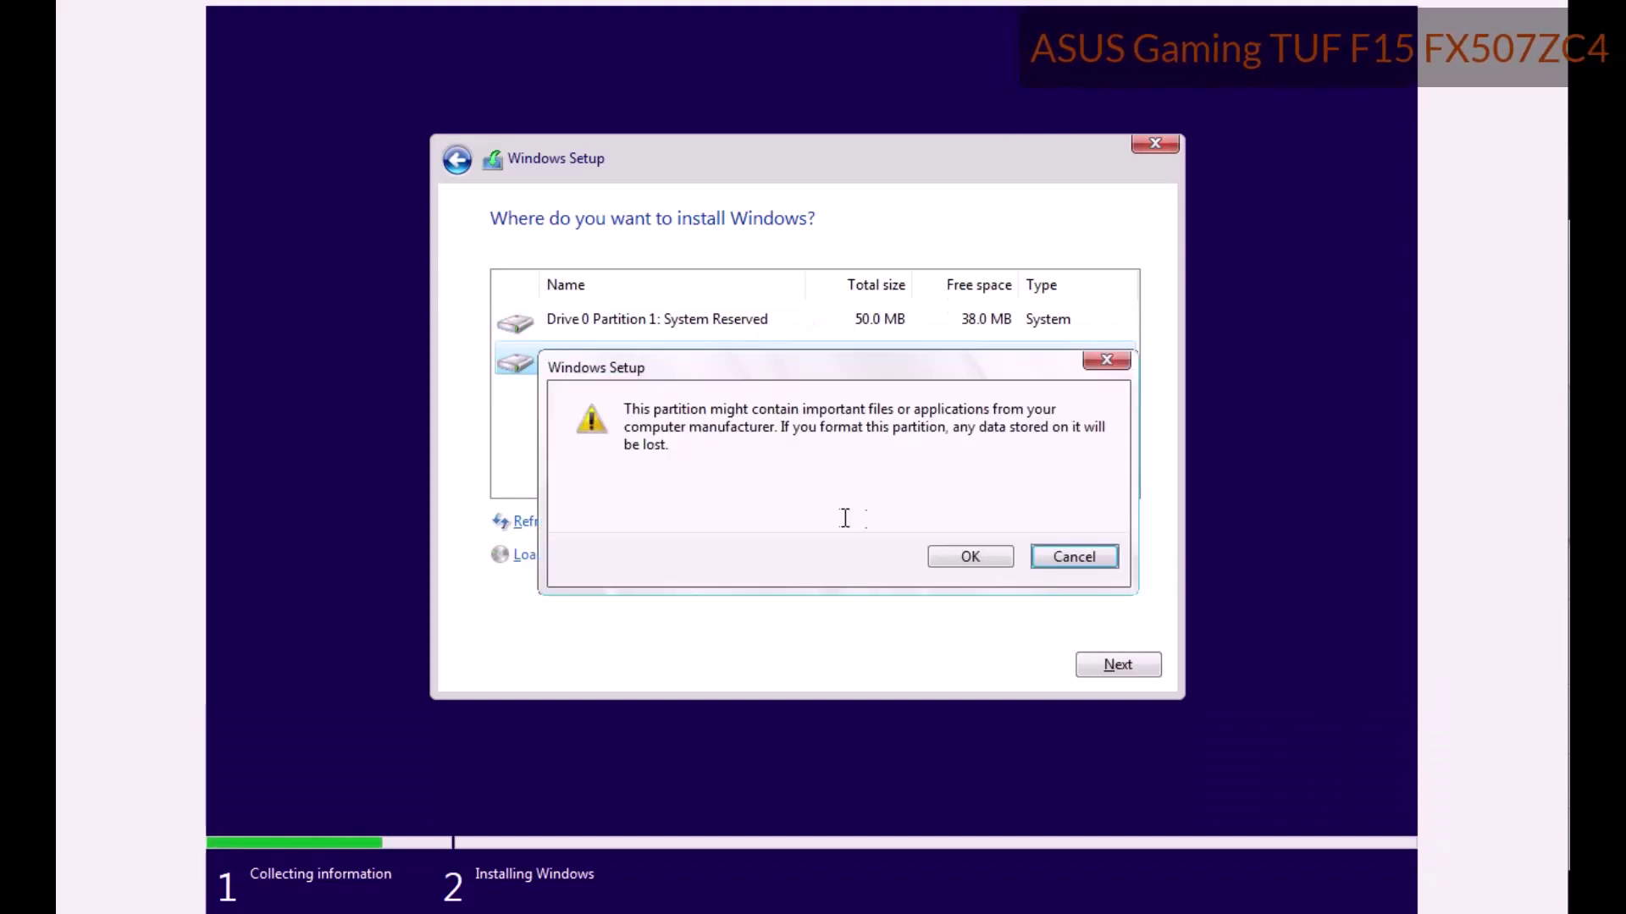
pyautogui.click(967, 559)
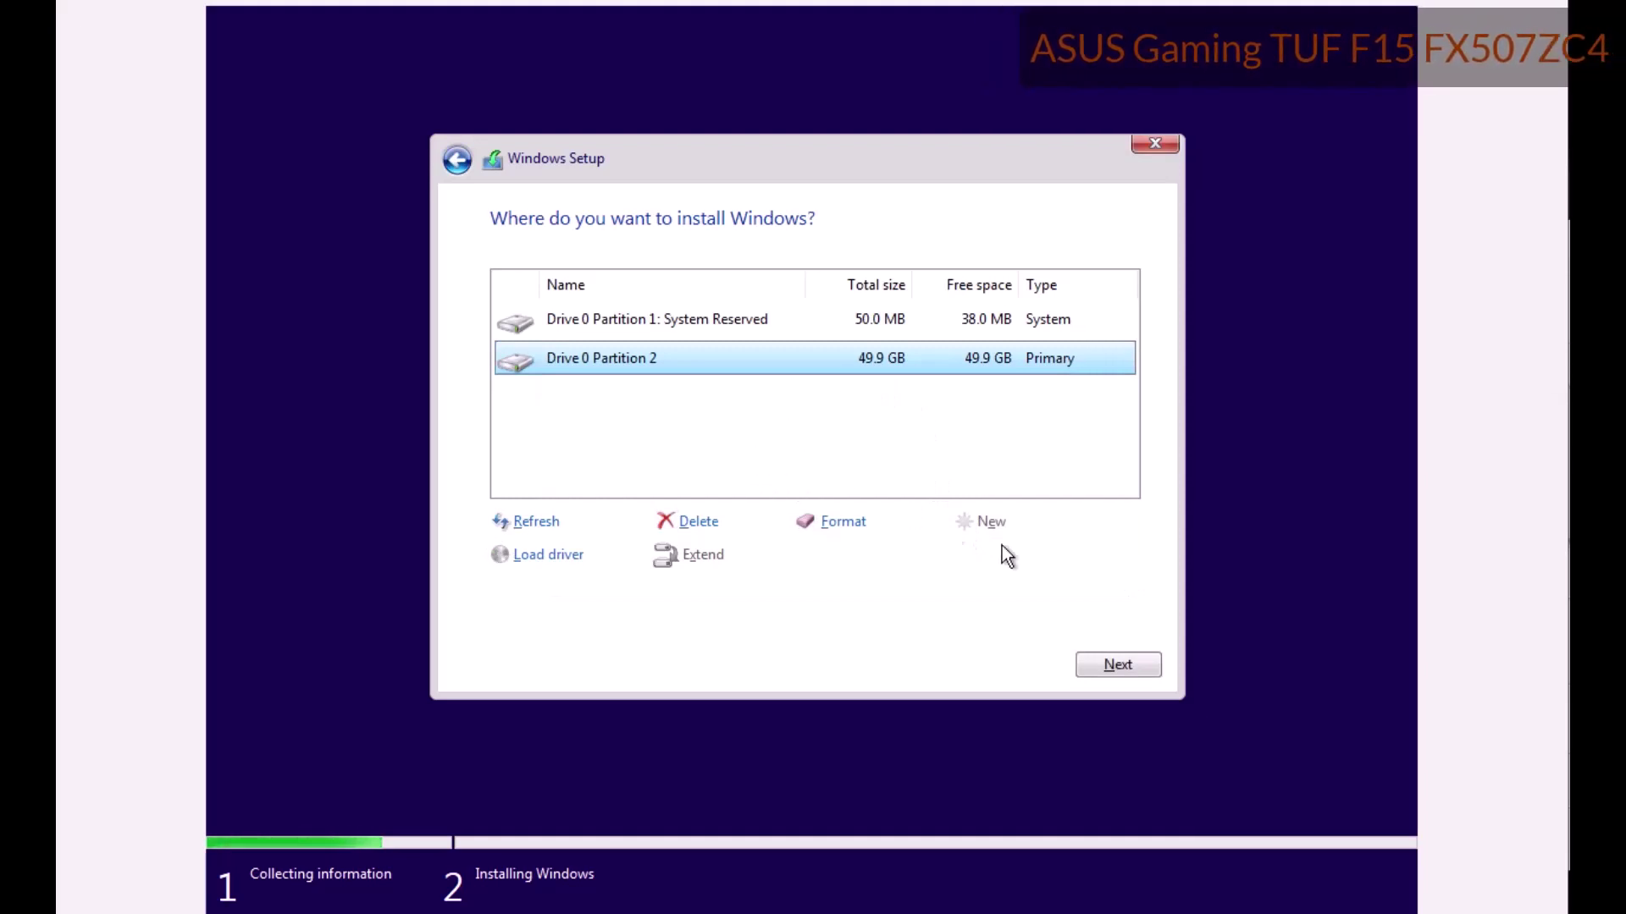
# Step: Install Windows onto the selected Drive 0 Partition 2
pyautogui.click(1123, 669)
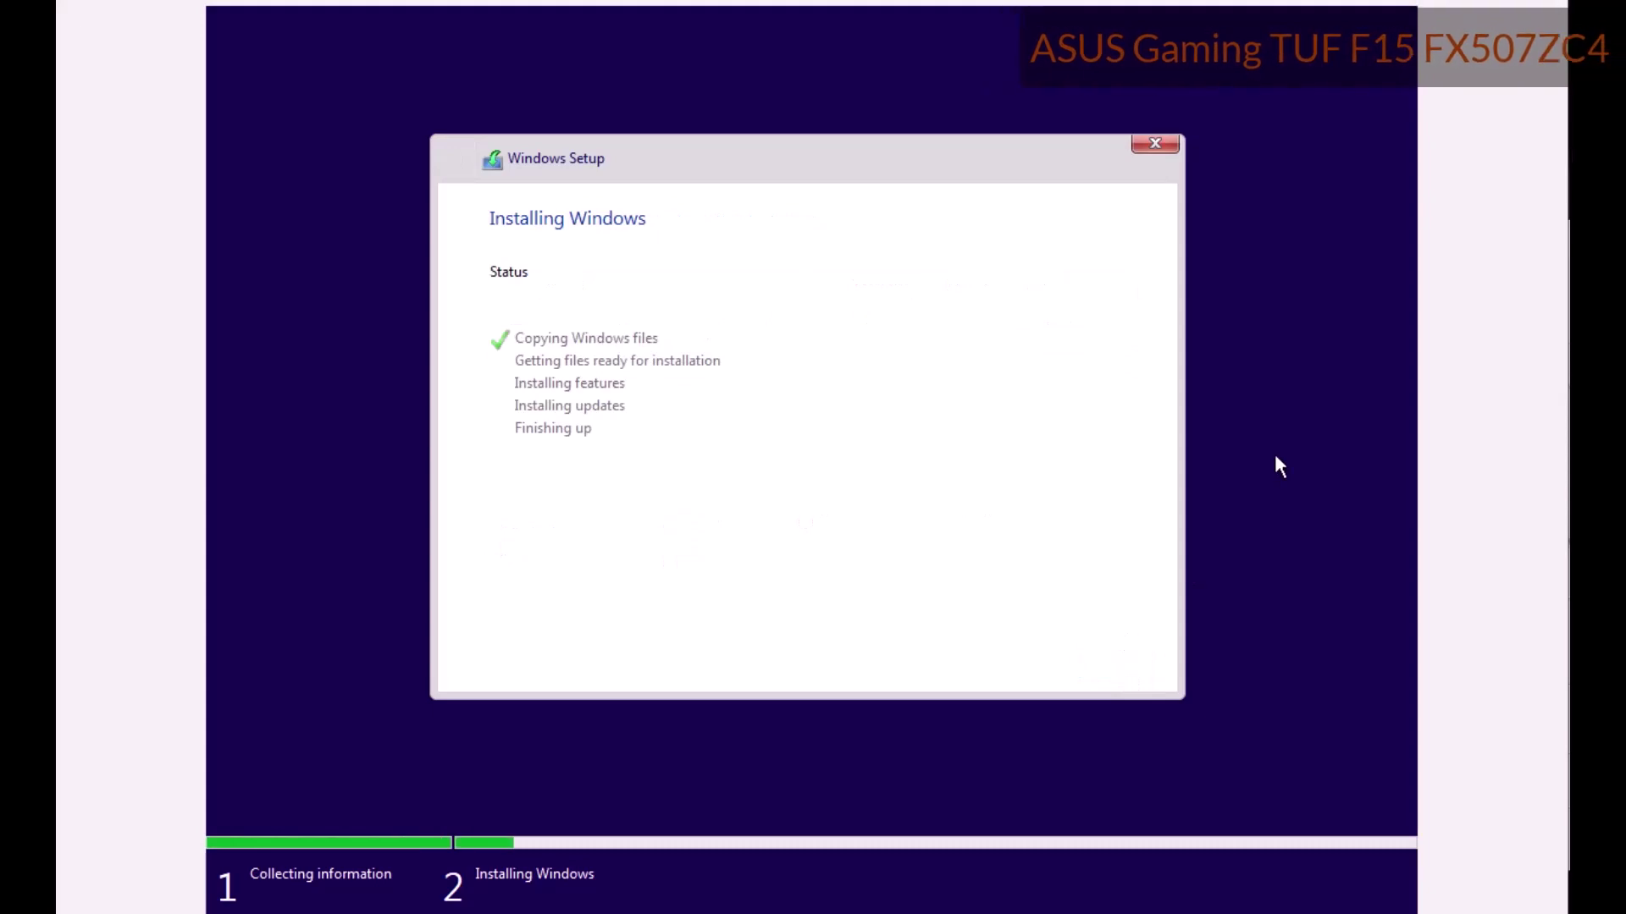